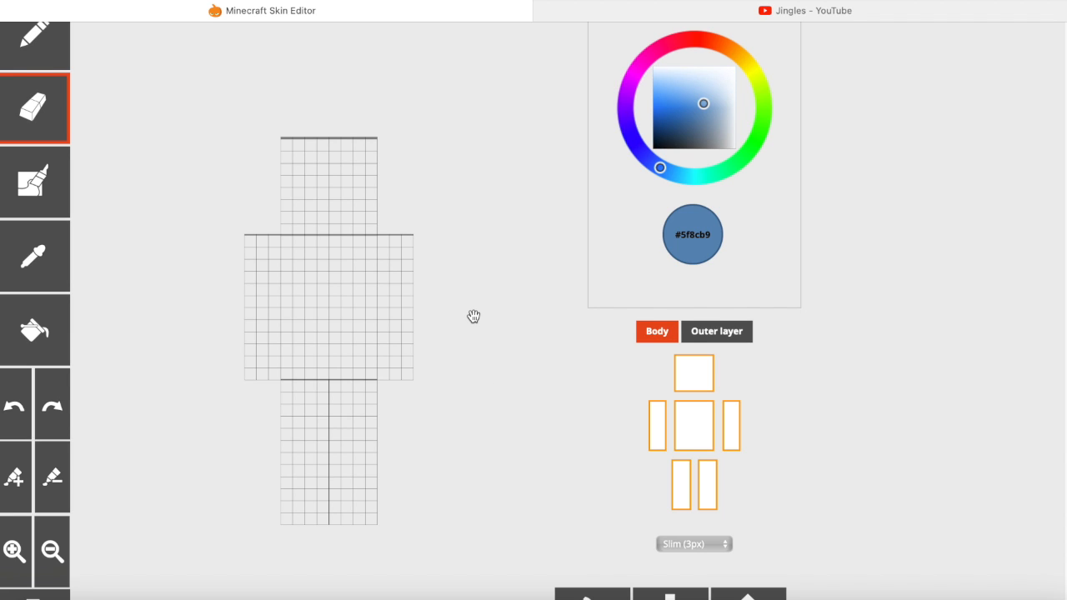
Step: Paint palette swatches on the chest: #614c56, #7f5359 and #965e54 in one row, #c7b1a3 and #dac7aa in a row below
{"action": "scroll", "coordinate": [507, 158], "scroll_direction": "up", "scroll_amount": 1}
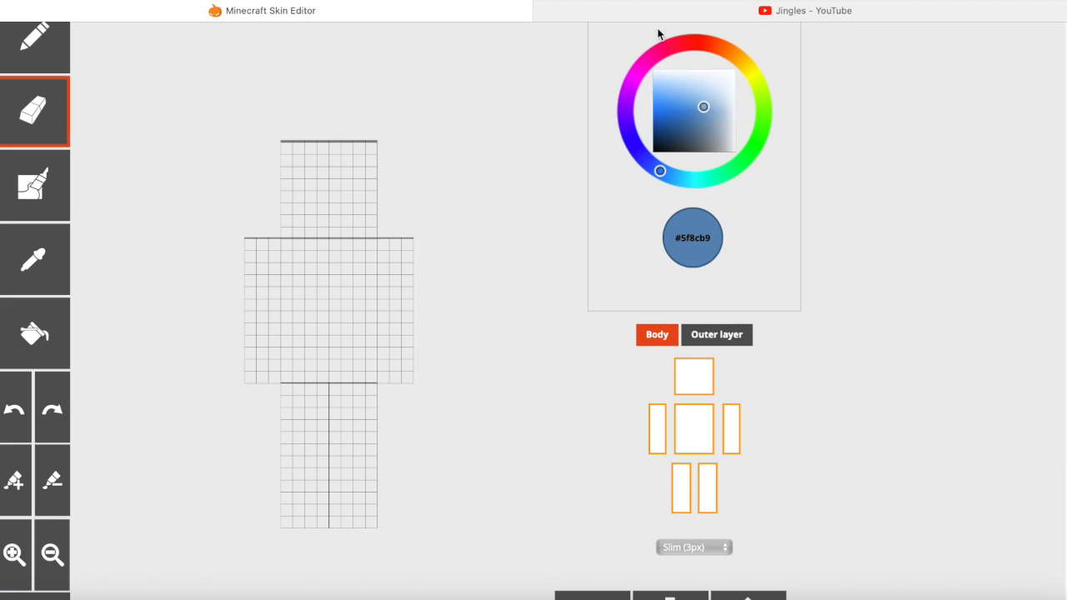
{"action": "left_click", "coordinate": [655, 71]}
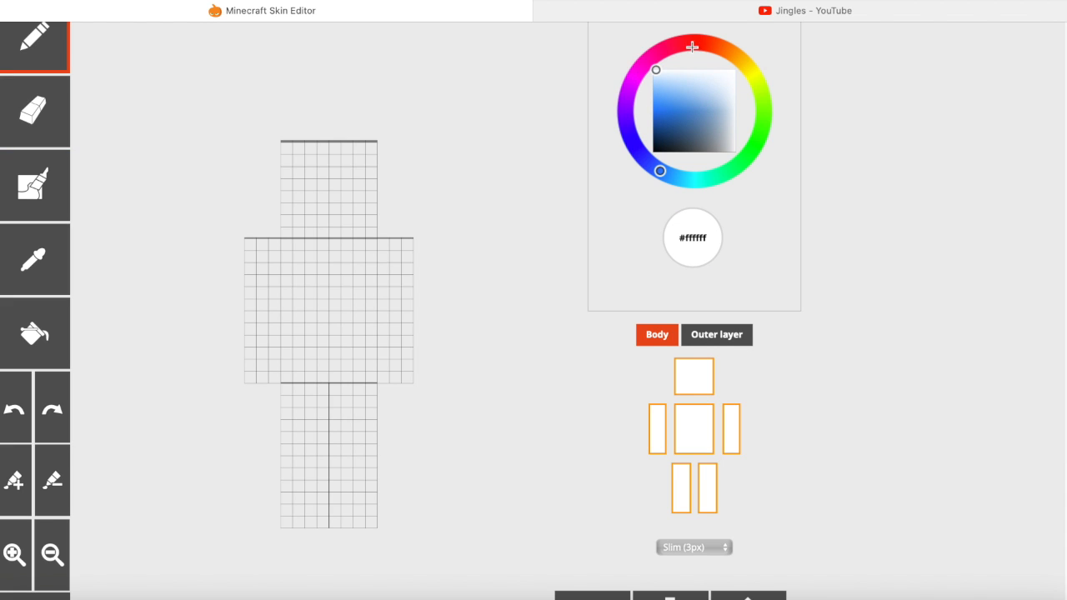
{"action": "left_click", "coordinate": [626, 104]}
{"action": "left_click", "coordinate": [685, 41]}
{"action": "left_click_drag", "start_coordinate": [727, 140], "coordinate": [725, 124]}
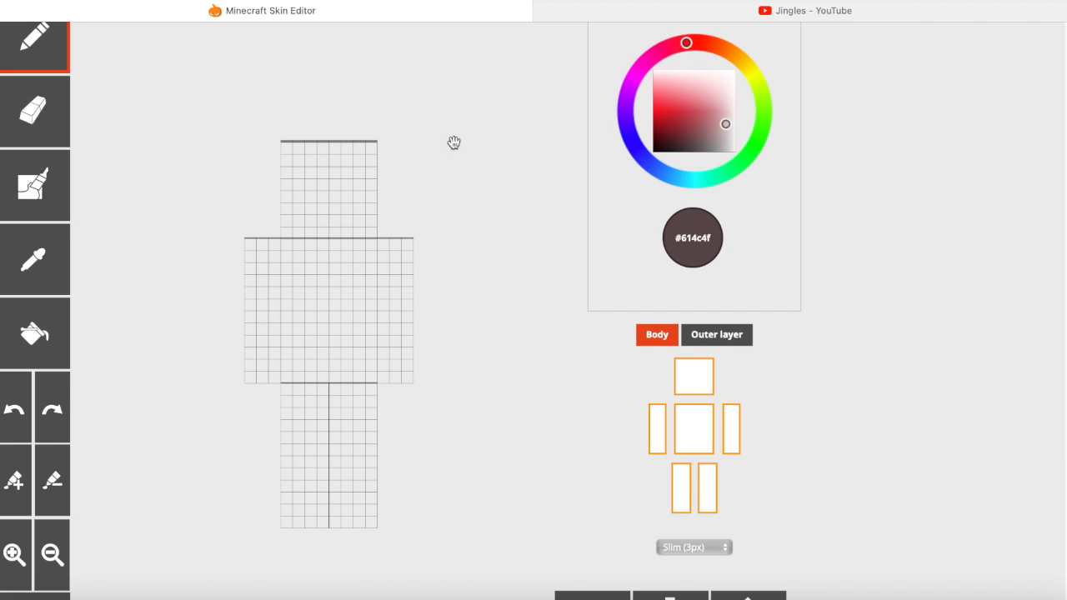
{"action": "left_click", "coordinate": [667, 50]}
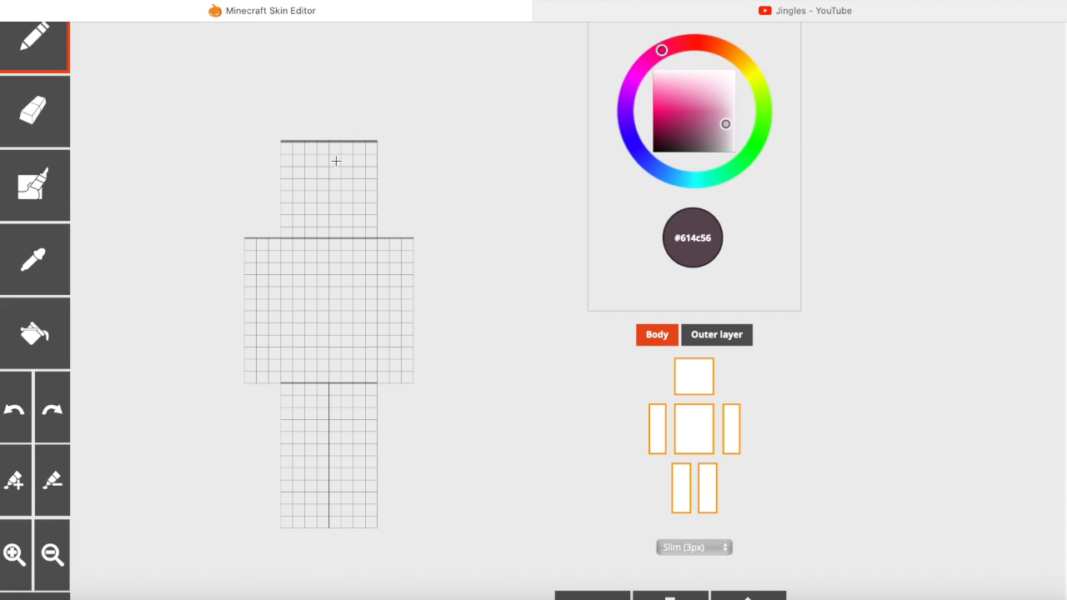
{"action": "left_click_drag", "start_coordinate": [311, 273], "coordinate": [323, 271]}
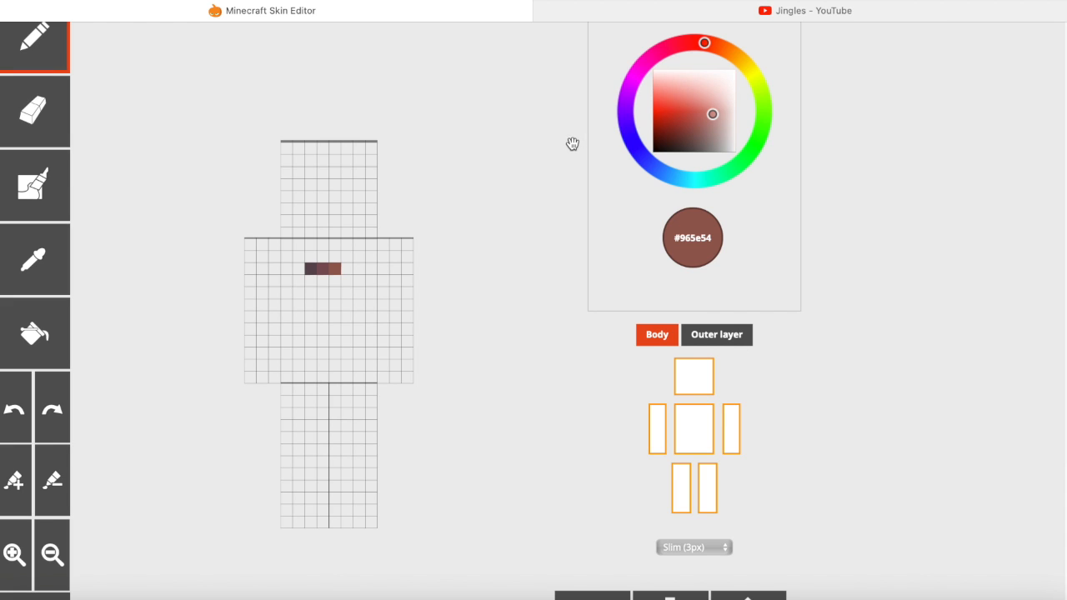
{"action": "left_click_drag", "start_coordinate": [706, 42], "coordinate": [720, 46]}
{"action": "left_click_drag", "start_coordinate": [713, 110], "coordinate": [714, 95]}
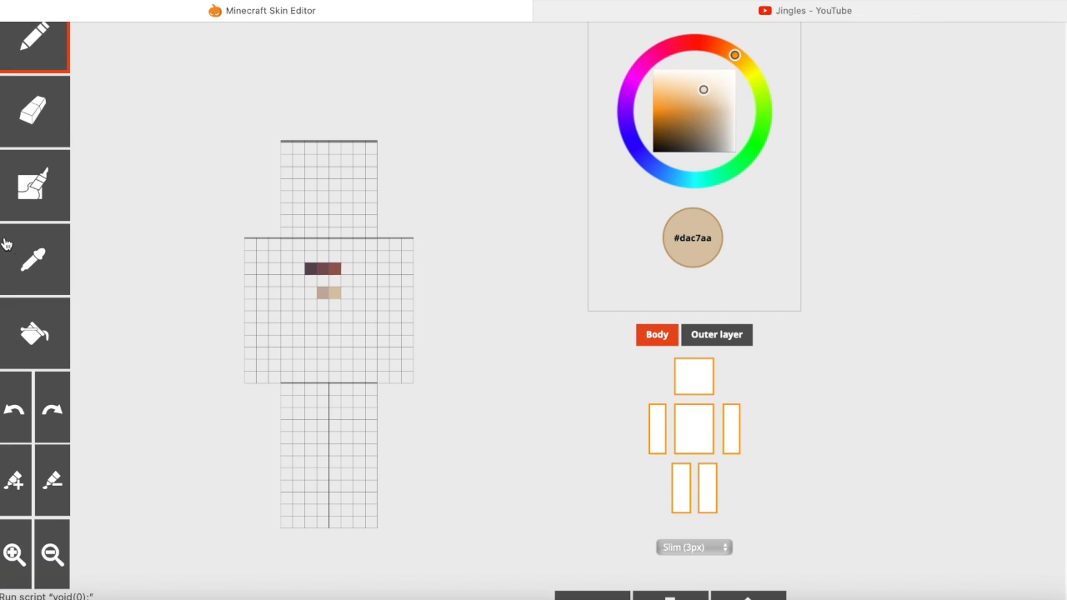
Step: Outline mirrored markings in #965e54 at the head front's upper corners, each with a three-pixel outer column, one top pixel and one inner pixel
{"action": "left_click", "coordinate": [10, 244]}
{"action": "left_click", "coordinate": [336, 267]}
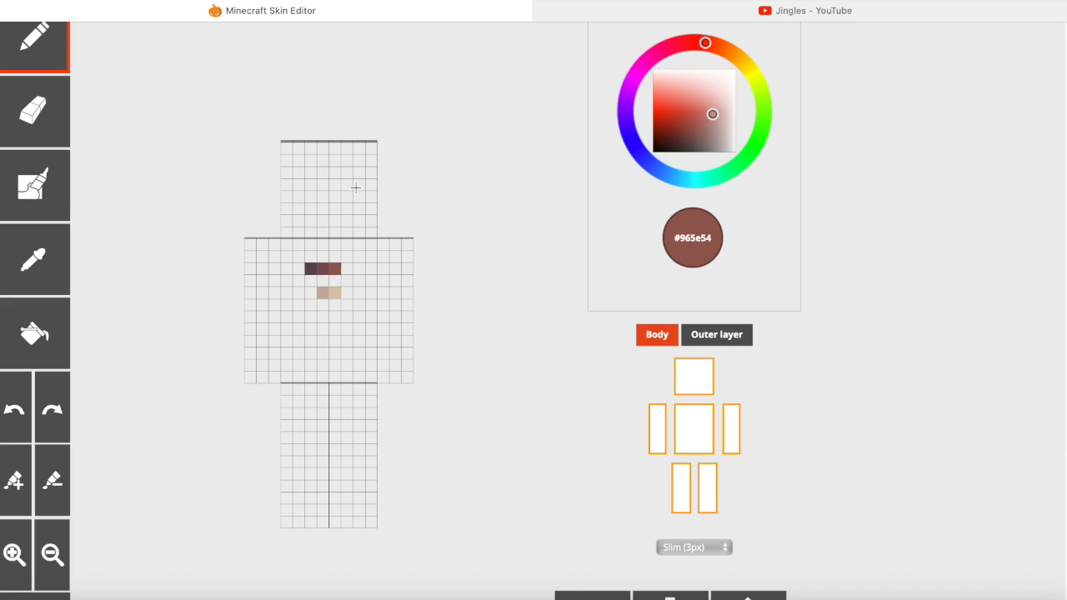
{"action": "left_click_drag", "start_coordinate": [372, 148], "coordinate": [370, 159]}
{"action": "left_click_drag", "start_coordinate": [286, 152], "coordinate": [286, 167]}
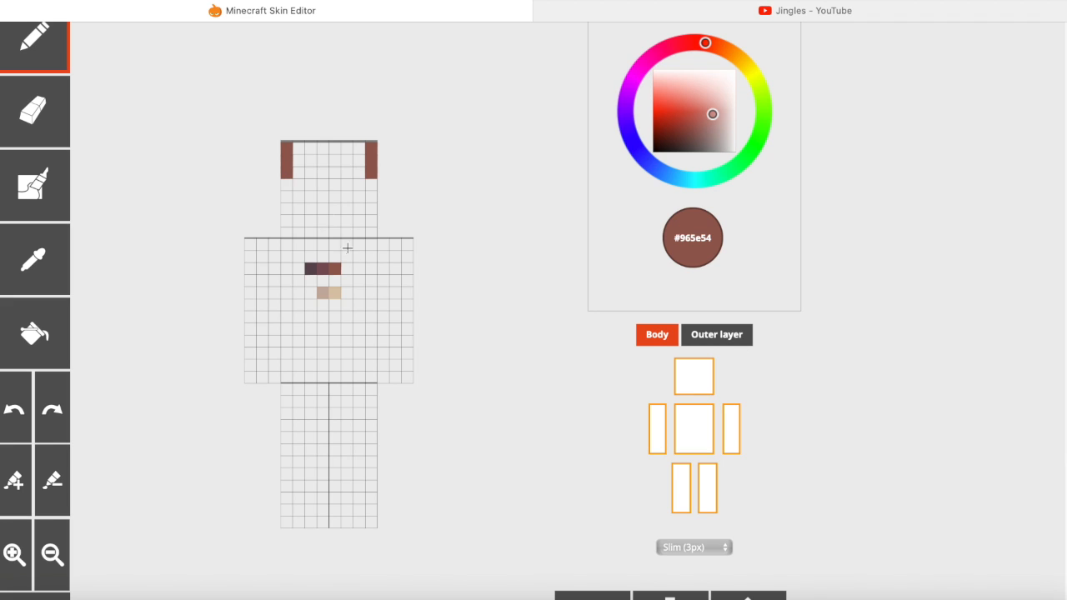
{"action": "left_click", "coordinate": [310, 159]}
{"action": "left_click", "coordinate": [347, 159]}
{"action": "left_click", "coordinate": [359, 147]}
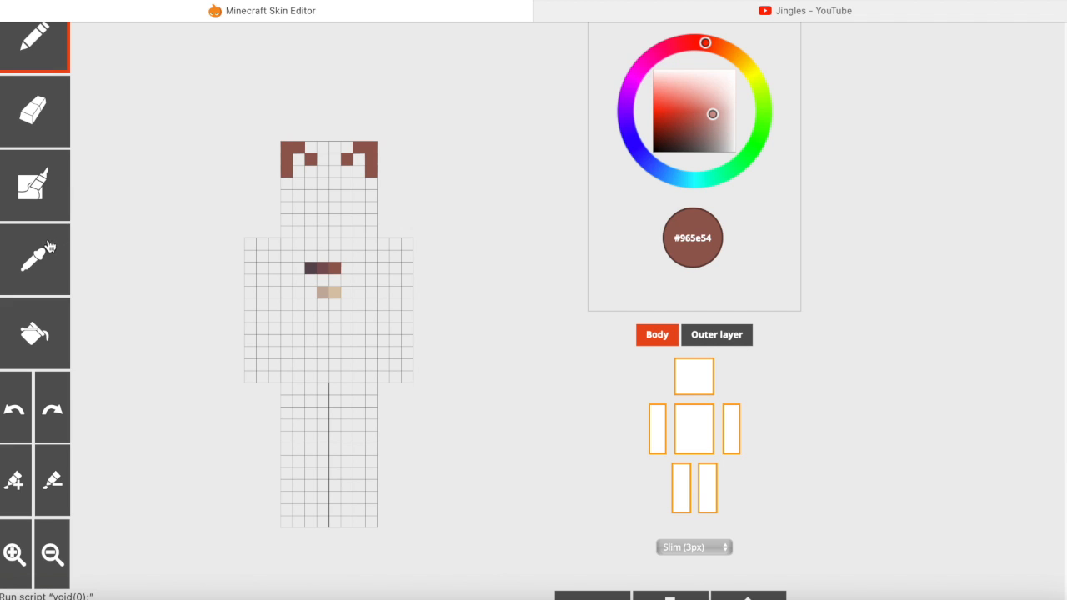
Step: Fill the inside of both head markings with a two-pixel vertical strip in #dac7aa sampled from the chest swatch
{"action": "left_click", "coordinate": [46, 251]}
{"action": "left_click", "coordinate": [331, 292]}
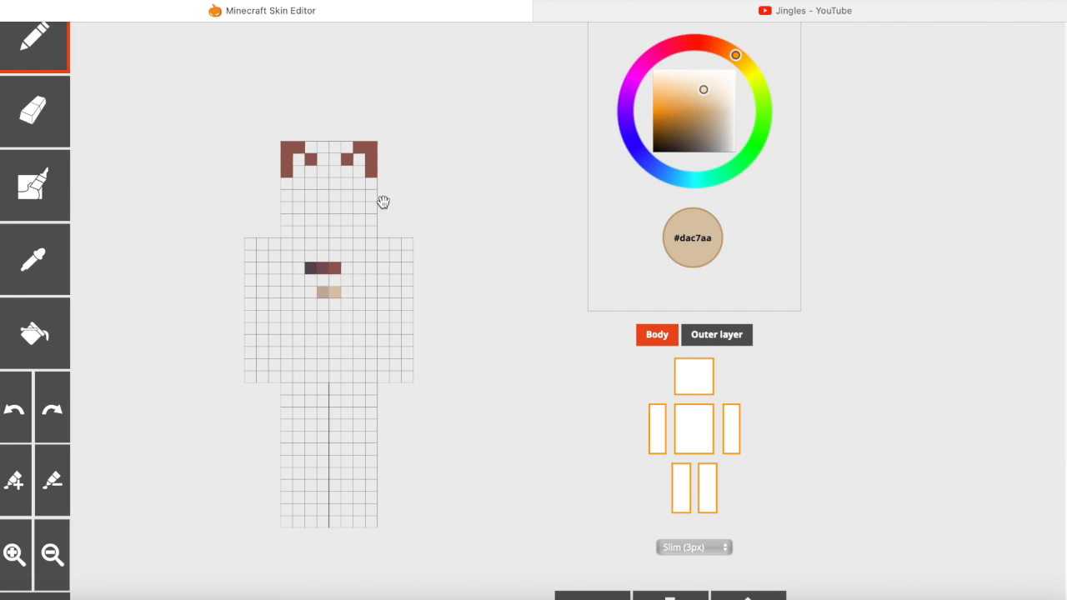
{"action": "left_click_drag", "start_coordinate": [358, 160], "coordinate": [357, 167]}
{"action": "left_click", "coordinate": [298, 170]}
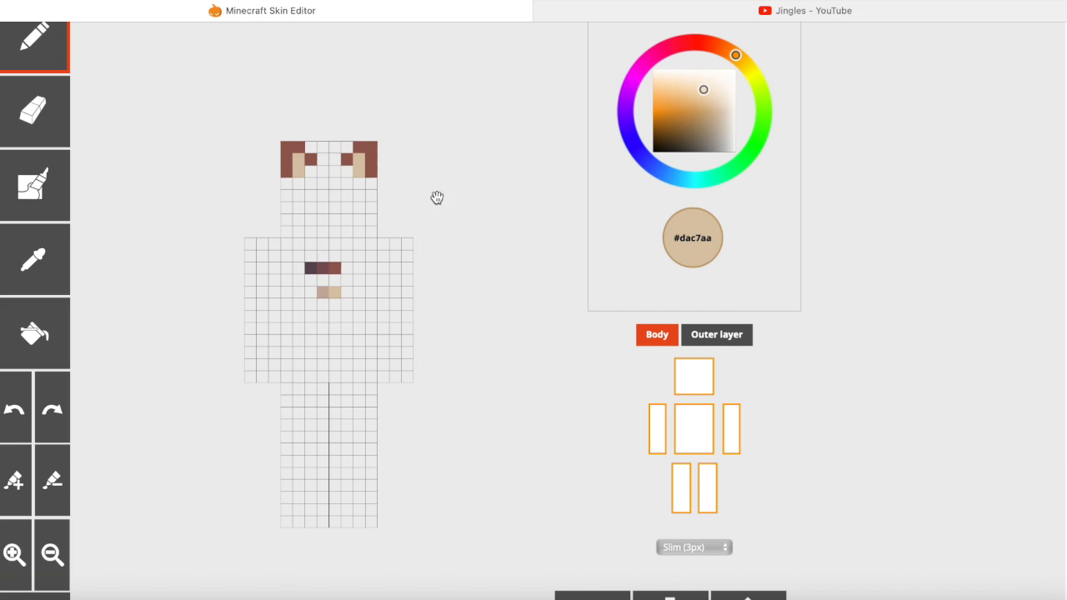
Step: Paint the outermost top pixel of both head markings in #614c56 sampled from the chest swatch
{"action": "left_click", "coordinate": [60, 269]}
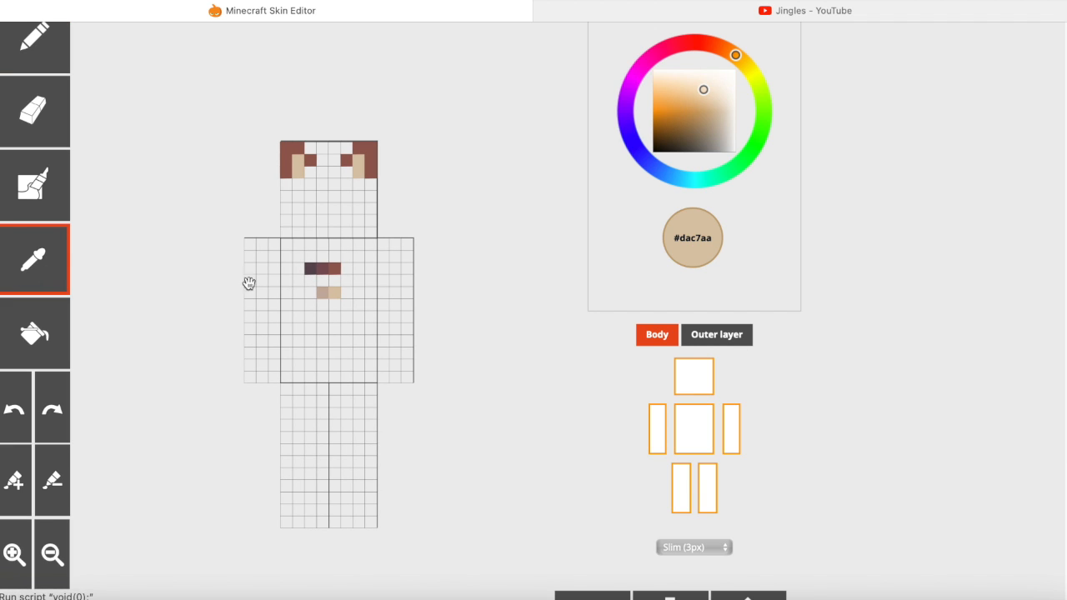
{"action": "left_click", "coordinate": [376, 156]}
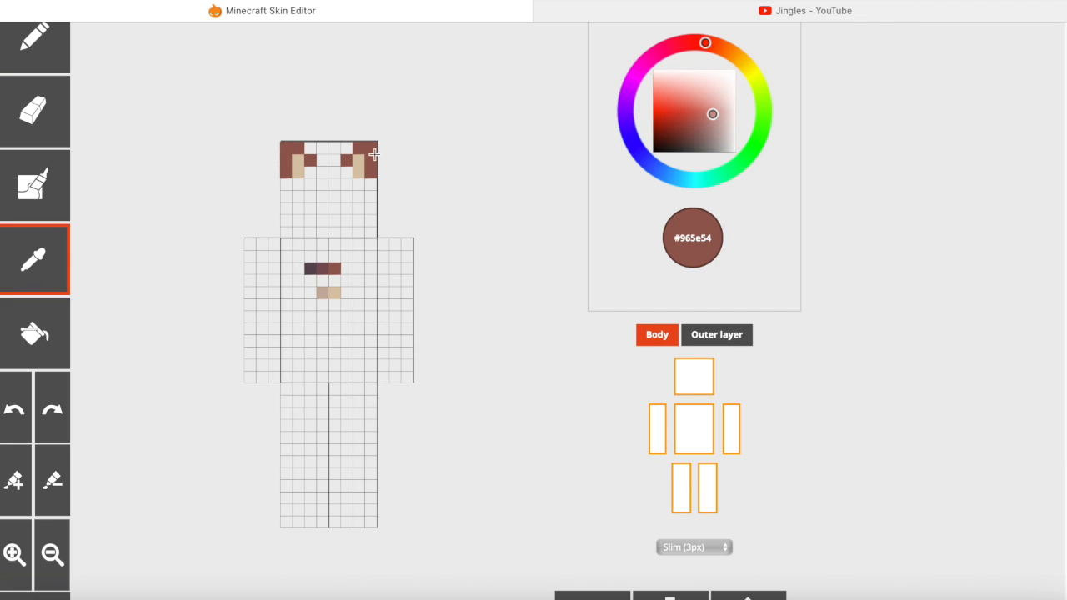
{"action": "left_click", "coordinate": [33, 260]}
{"action": "left_click", "coordinate": [310, 268]}
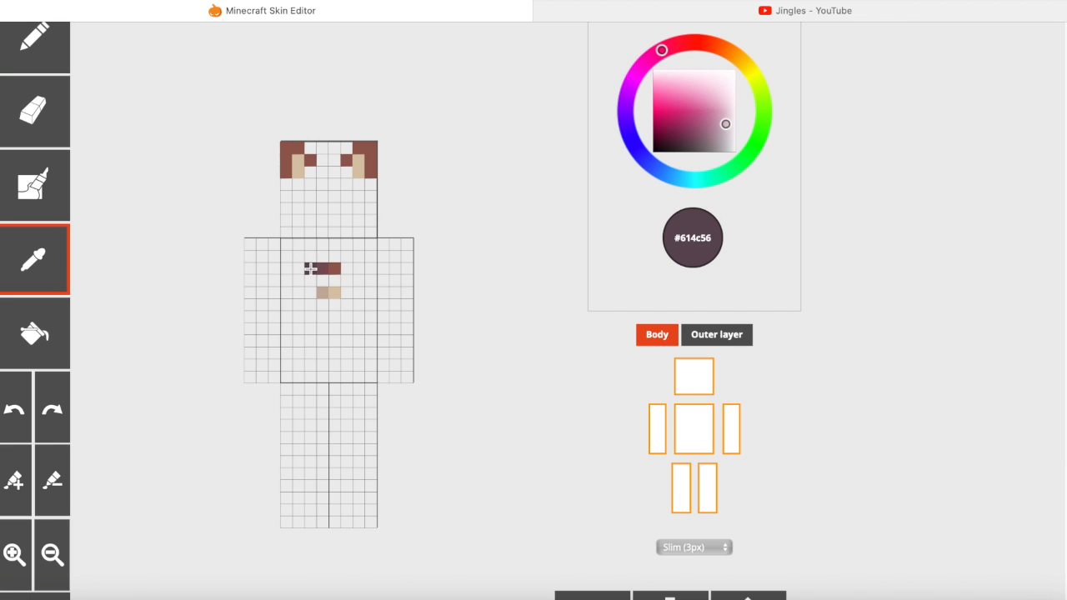
{"action": "left_click", "coordinate": [286, 148]}
Step: Recolour the top inner pixel and lower outer column of both head markings with #7f5359 sampled from the chest swatch
{"action": "left_click", "coordinate": [33, 260]}
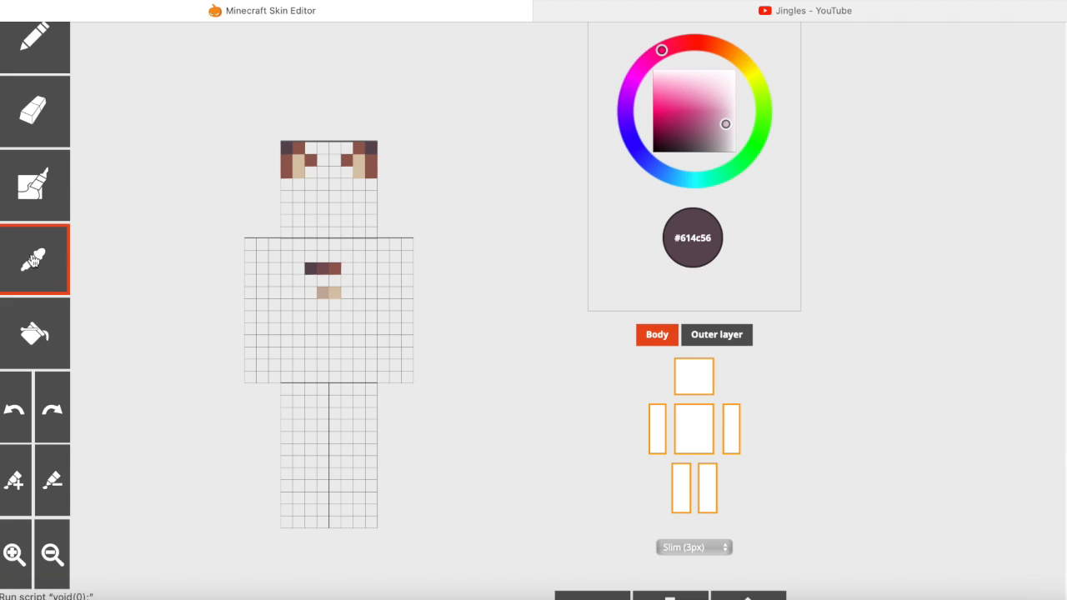
{"action": "left_click", "coordinate": [323, 268]}
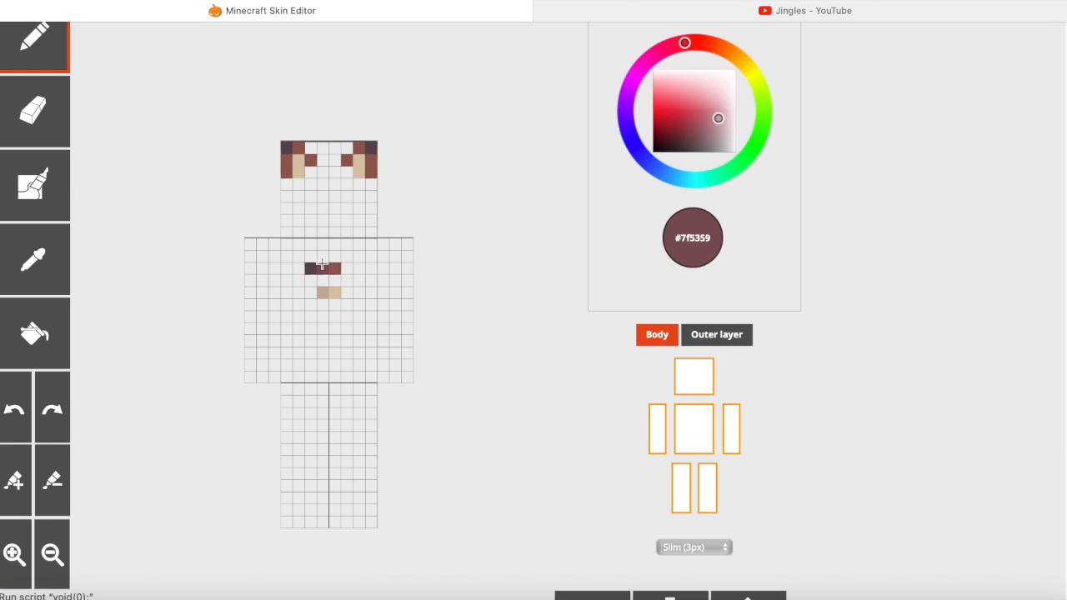
{"action": "left_click", "coordinate": [361, 150]}
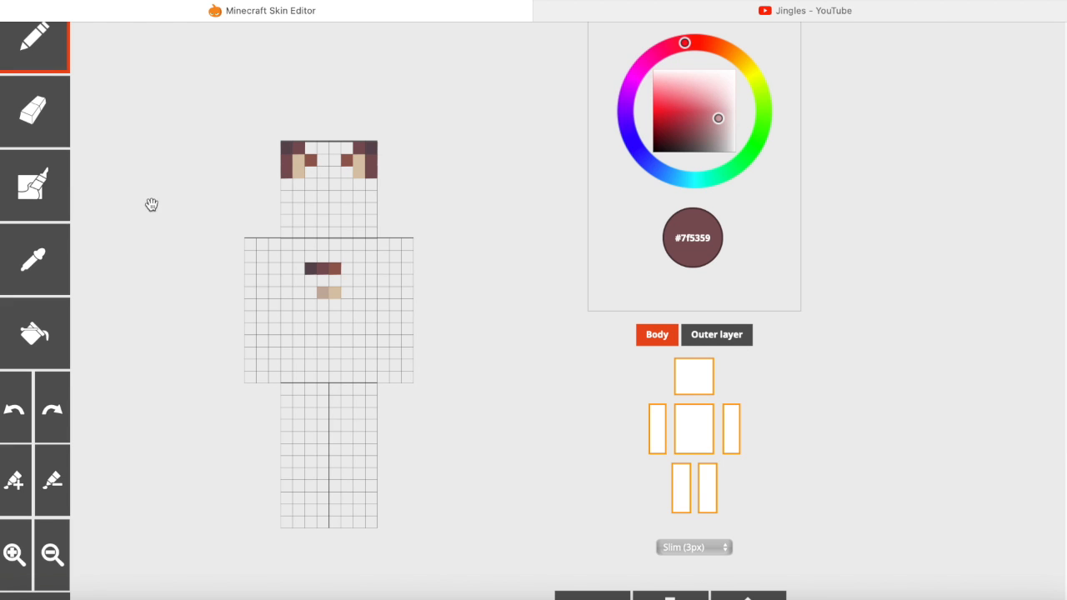
Step: Shade the upper pixel of both beige strips with #c7b1a3 sampled from the chest swatch
{"action": "left_click", "coordinate": [54, 273]}
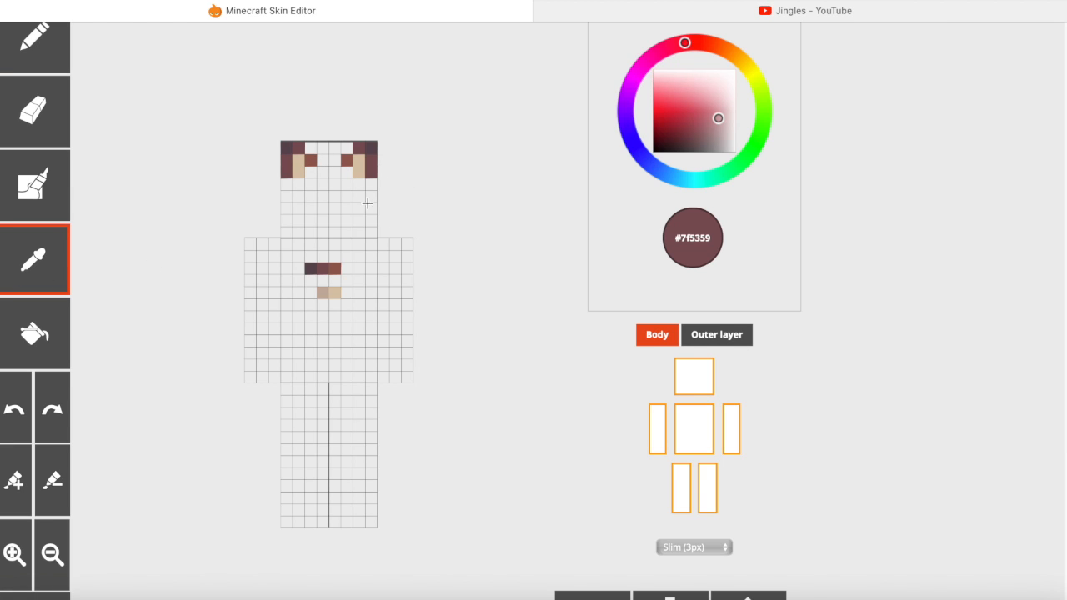
{"action": "left_click", "coordinate": [317, 295]}
{"action": "left_click", "coordinate": [299, 162]}
{"action": "left_click", "coordinate": [689, 333]}
{"action": "left_click", "coordinate": [42, 110]}
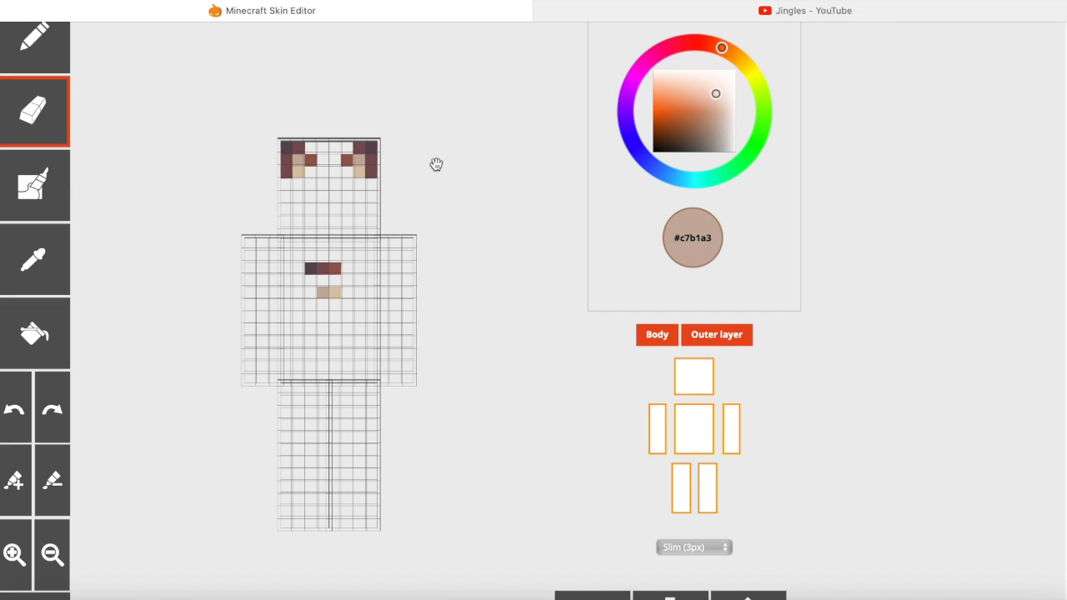
{"action": "left_click", "coordinate": [716, 337]}
{"action": "left_click_drag", "start_coordinate": [444, 254], "coordinate": [501, 256]}
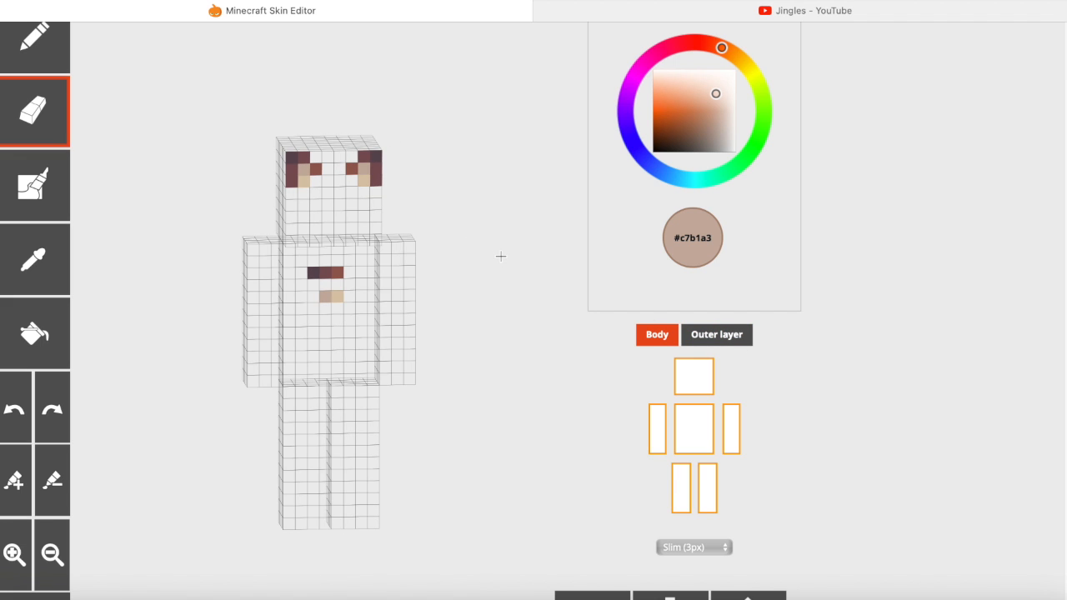
{"action": "left_click_drag", "start_coordinate": [576, 302], "coordinate": [365, 278]}
{"action": "left_click_drag", "start_coordinate": [426, 289], "coordinate": [506, 282]}
Step: Paint a small L shape on one leg's front and a two-by-two block on the same side's arm in brown #733107
{"action": "left_click", "coordinate": [48, 234]}
{"action": "left_click", "coordinate": [664, 133]}
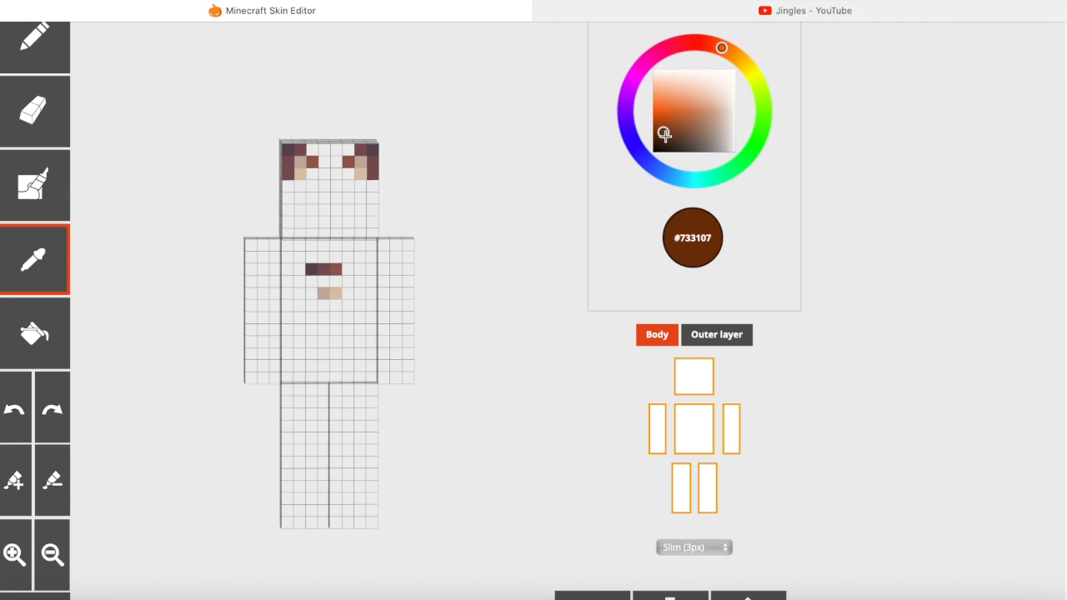
{"action": "mouse_move", "coordinate": [371, 428]}
{"action": "left_mouse_down"}
{"action": "mouse_move", "coordinate": [368, 454]}
{"action": "mouse_move", "coordinate": [419, 442]}
{"action": "left_mouse_up"}
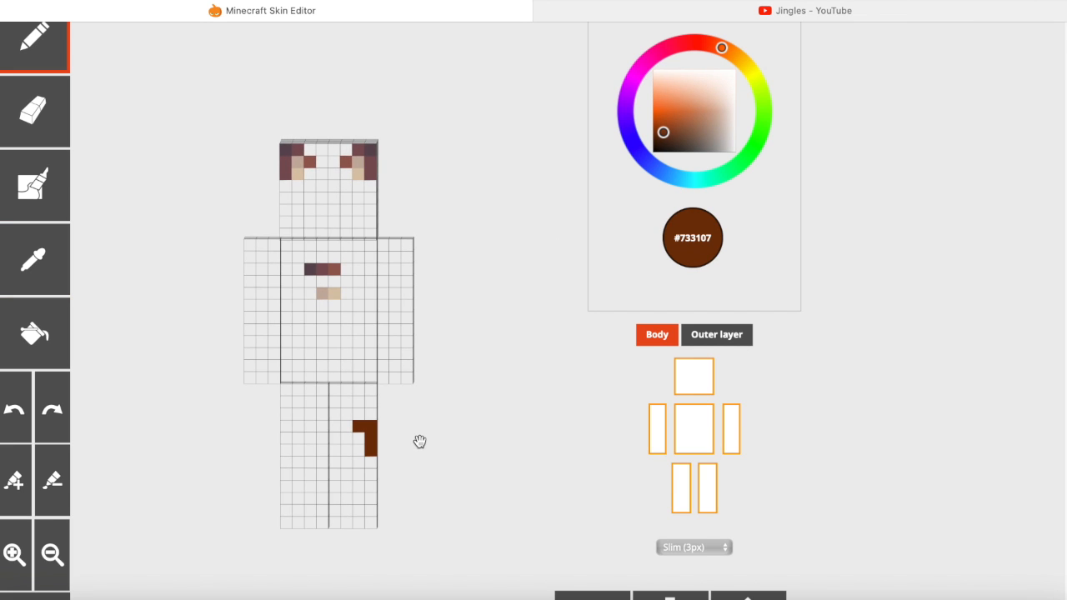
{"action": "left_click_drag", "start_coordinate": [407, 273], "coordinate": [393, 282]}
{"action": "left_click_drag", "start_coordinate": [483, 300], "coordinate": [377, 277]}
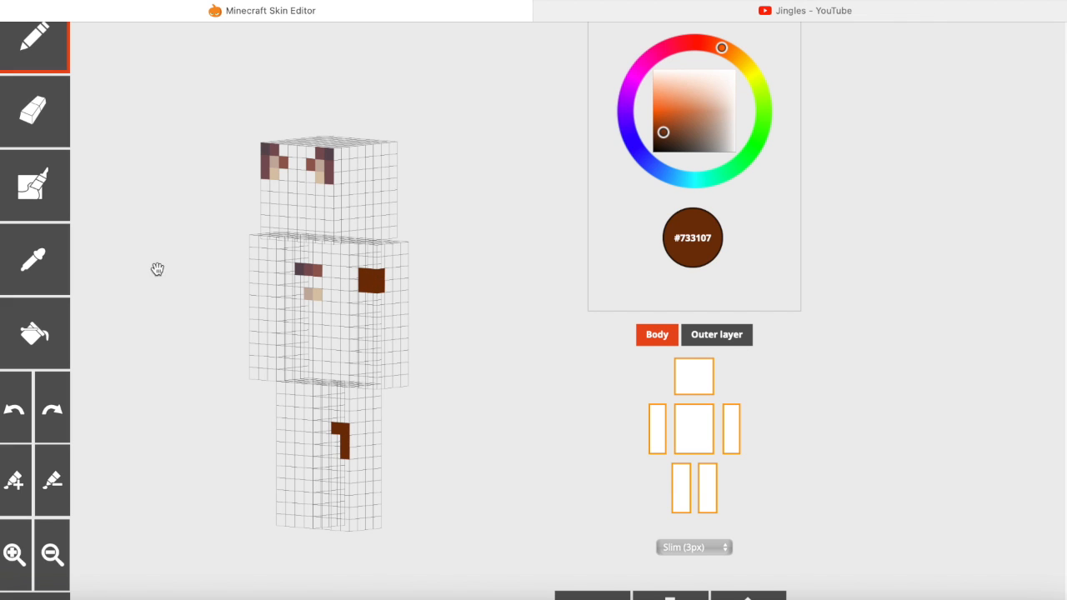
{"action": "left_click_drag", "start_coordinate": [155, 267], "coordinate": [209, 267]}
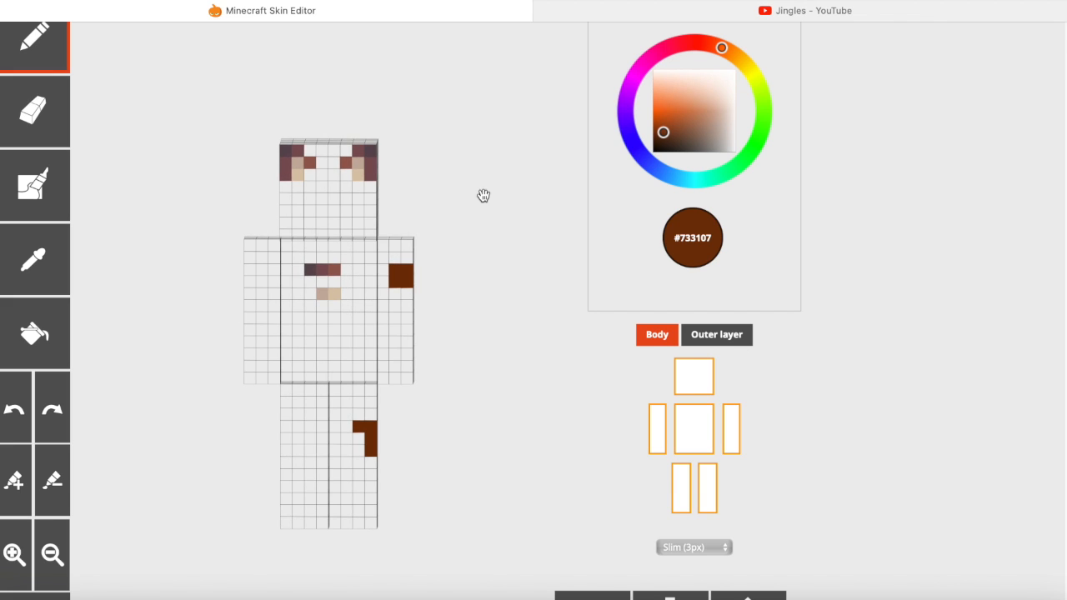
Step: Wrap one head marking around the corner onto the head's side and top, using #7f5359 for the lower pixels and #614c56 for the upper ones
{"action": "left_click_drag", "start_coordinate": [484, 196], "coordinate": [205, 267]}
{"action": "left_click", "coordinate": [60, 284]}
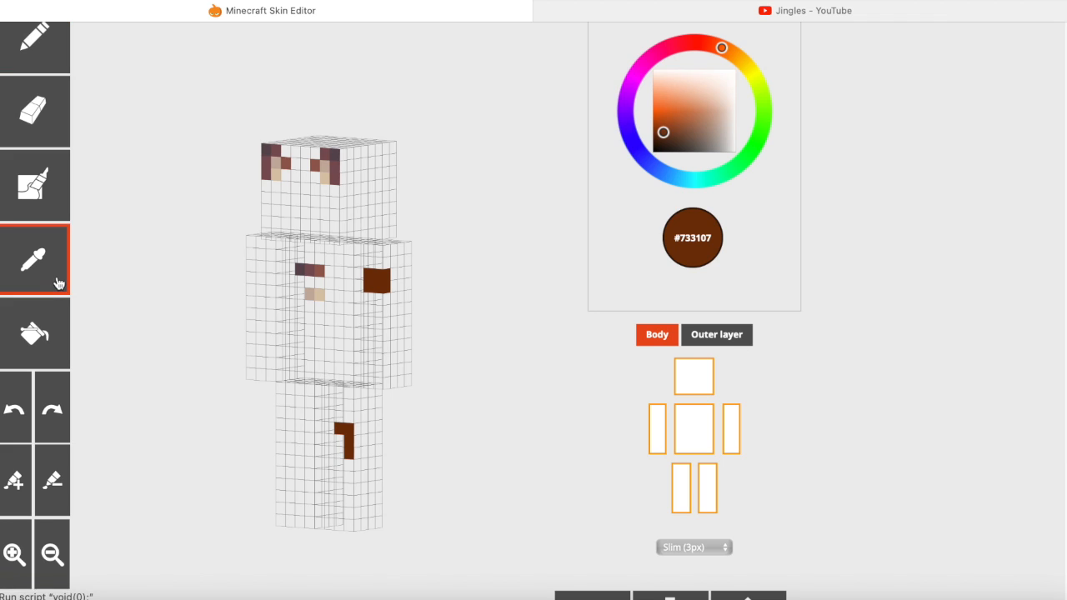
{"action": "left_click", "coordinate": [334, 170]}
{"action": "left_click_drag", "start_coordinate": [340, 169], "coordinate": [342, 177]}
{"action": "left_click", "coordinate": [25, 258]}
{"action": "left_click", "coordinate": [334, 151]}
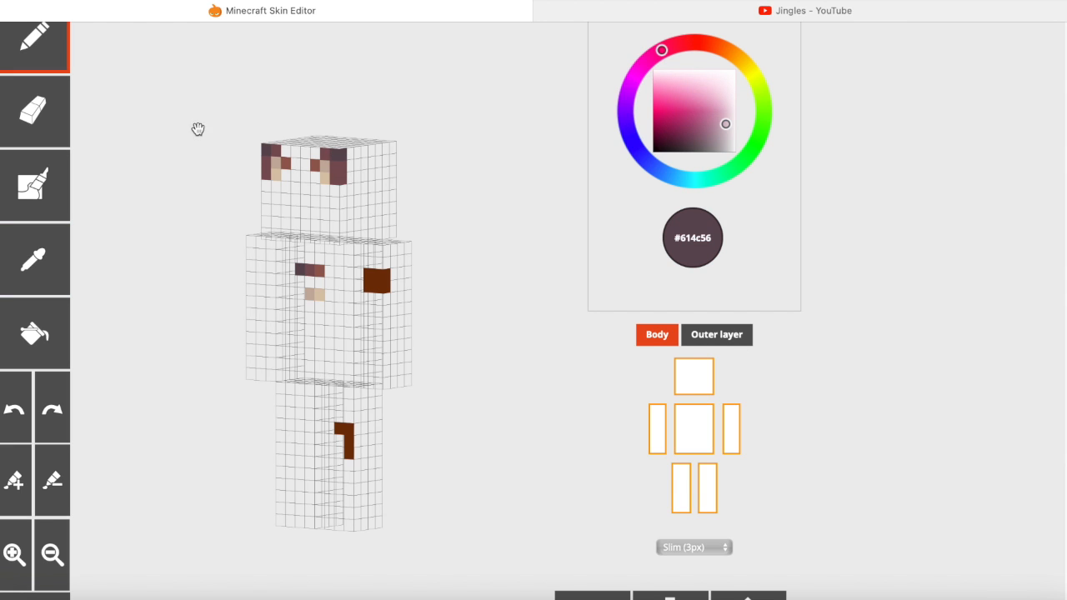
{"action": "left_click_drag", "start_coordinate": [197, 128], "coordinate": [187, 185]}
{"action": "left_click", "coordinate": [331, 212]}
Step: Wrap the opposite head marking around its own corner with sampled #7f5359 and #614c56
{"action": "left_click", "coordinate": [34, 263]}
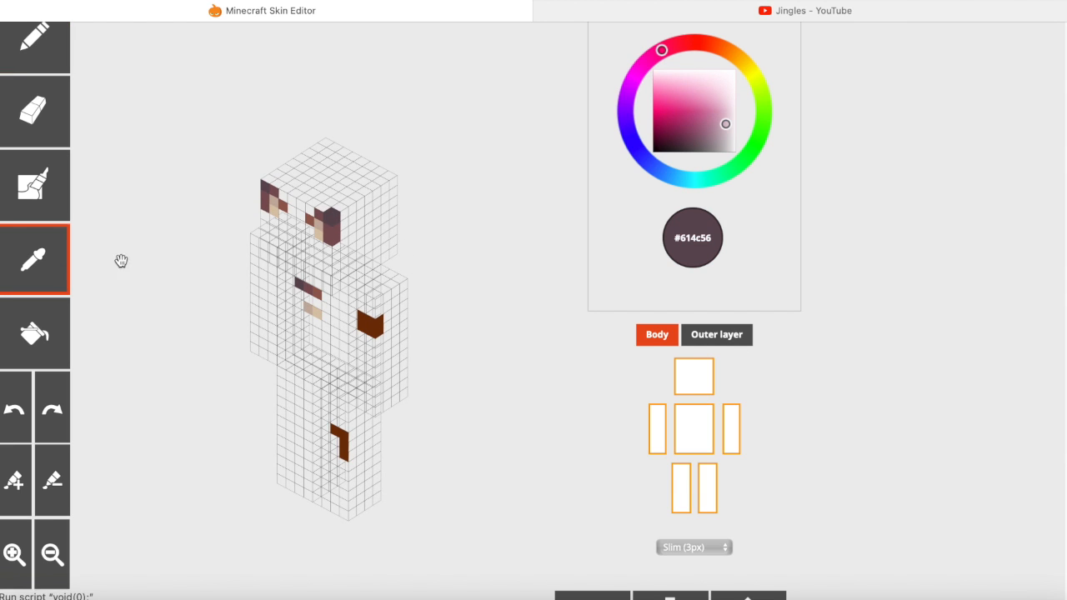
{"action": "left_click", "coordinate": [320, 211]}
{"action": "left_click_drag", "start_coordinate": [181, 248], "coordinate": [331, 191]}
{"action": "left_click", "coordinate": [33, 260]}
{"action": "left_click", "coordinate": [323, 197]}
{"action": "left_click_drag", "start_coordinate": [533, 278], "coordinate": [435, 245]}
Step: Show the outer layer and paint the top inner and middle outer pixels of both head markings on it in #7f5359
{"action": "left_click", "coordinate": [720, 338]}
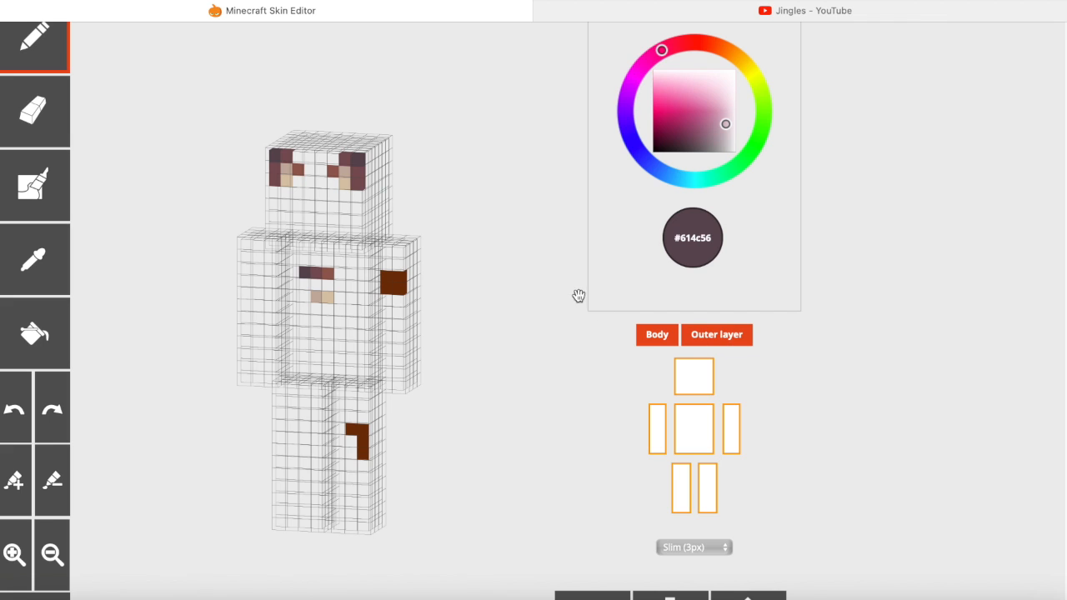
{"action": "left_click_drag", "start_coordinate": [514, 279], "coordinate": [500, 276]}
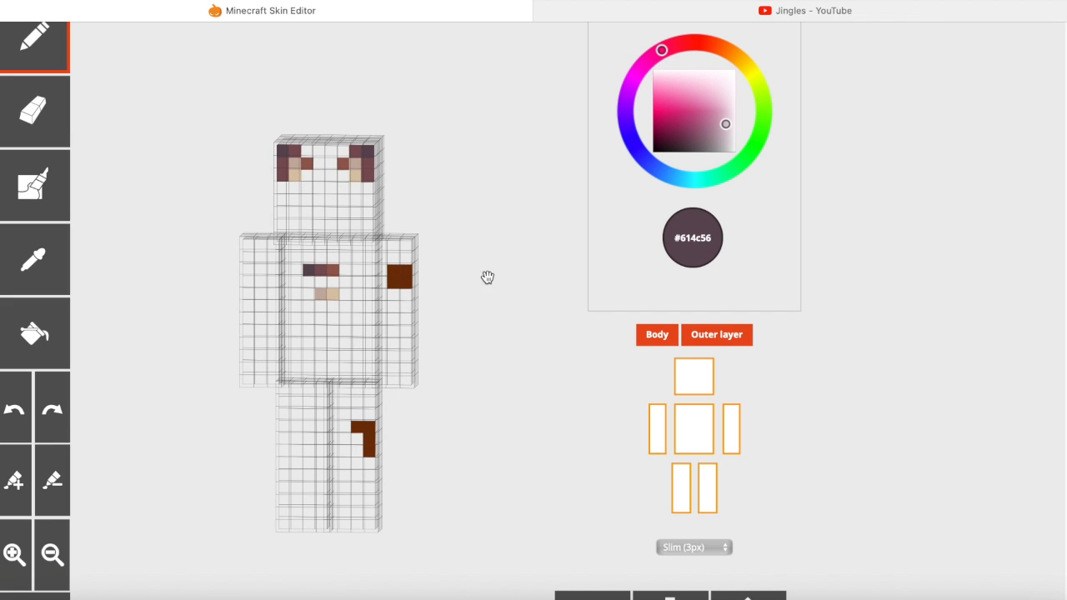
{"action": "left_click", "coordinate": [46, 249]}
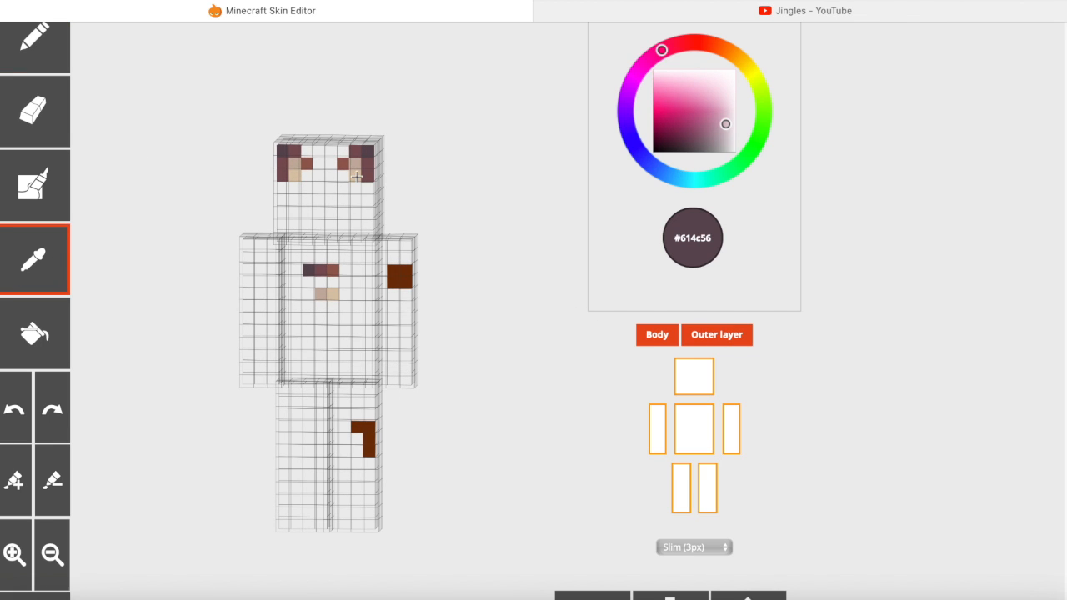
{"action": "left_click", "coordinate": [365, 170]}
{"action": "left_click_drag", "start_coordinate": [408, 178], "coordinate": [409, 178]}
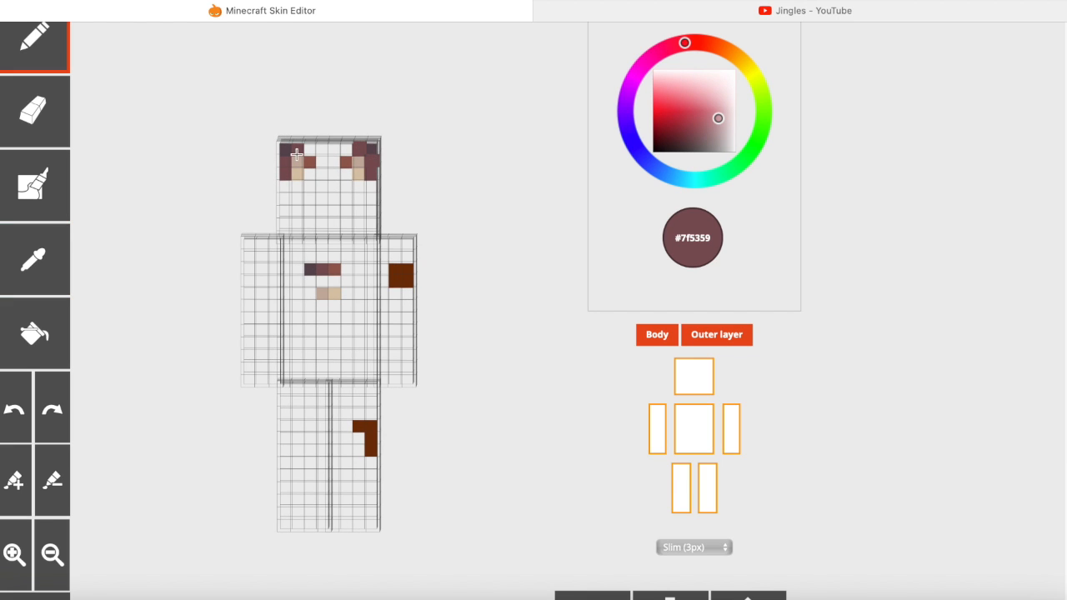
{"action": "left_click_drag", "start_coordinate": [411, 192], "coordinate": [390, 196]}
{"action": "left_click_drag", "start_coordinate": [241, 176], "coordinate": [325, 220]}
{"action": "left_click_drag", "start_coordinate": [212, 216], "coordinate": [316, 166]}
{"action": "left_click_drag", "start_coordinate": [498, 219], "coordinate": [456, 214]}
Step: Paint the inner pixel of both head markings on the outer layer in #965e54 and check that layer with the body hidden
{"action": "left_click", "coordinate": [35, 258]}
{"action": "left_click", "coordinate": [310, 161]}
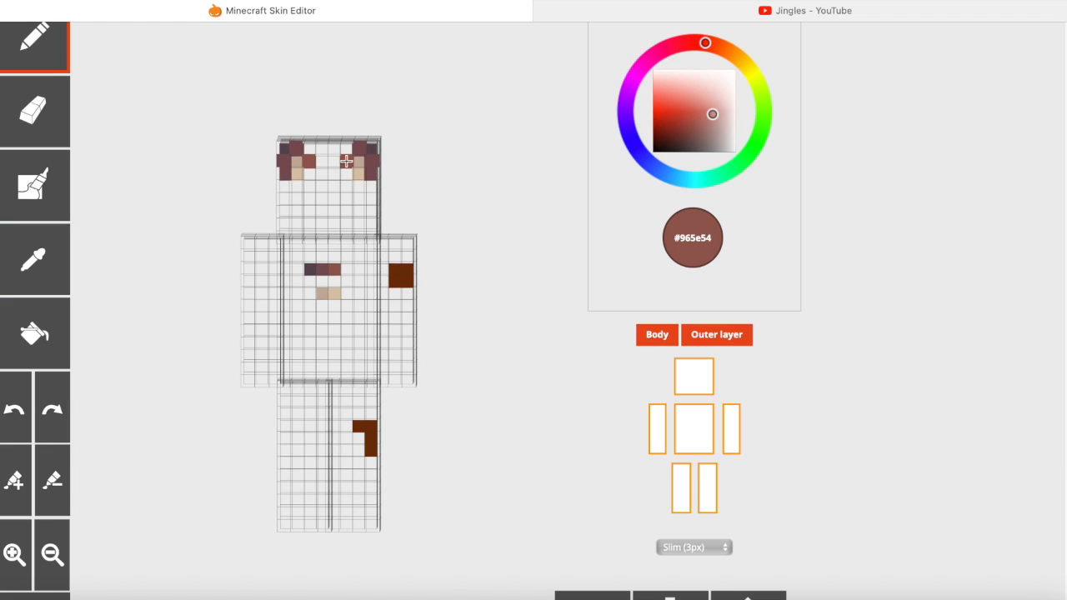
{"action": "left_click", "coordinate": [665, 334]}
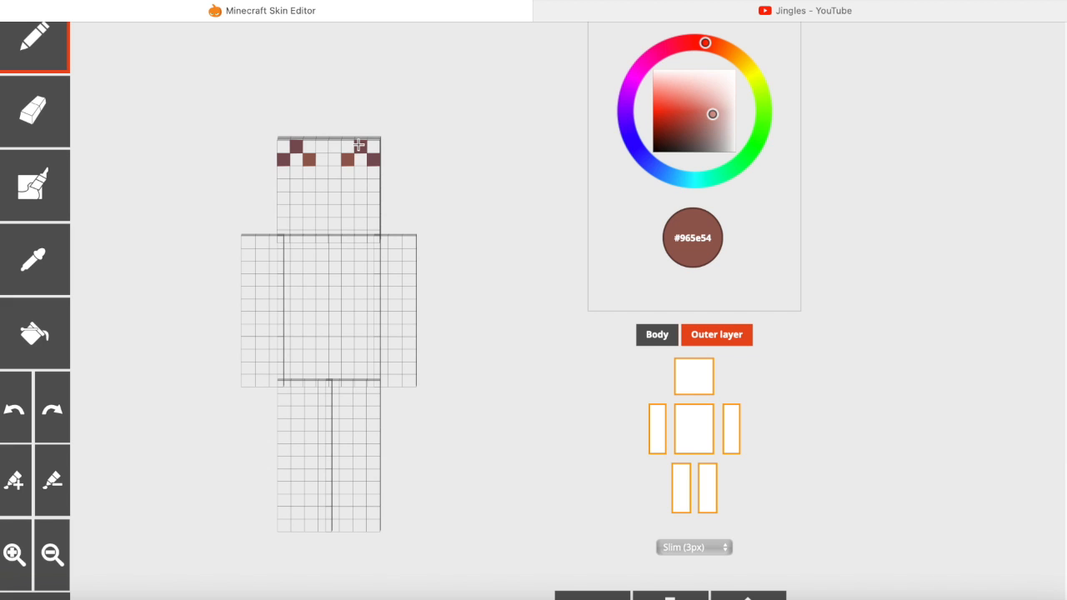
{"action": "left_click", "coordinate": [659, 336]}
Step: Hide the outer layer and paint the top inner pixel of both head markings on the body in sampled #614c56
{"action": "left_click", "coordinate": [35, 260]}
{"action": "left_click", "coordinate": [373, 161]}
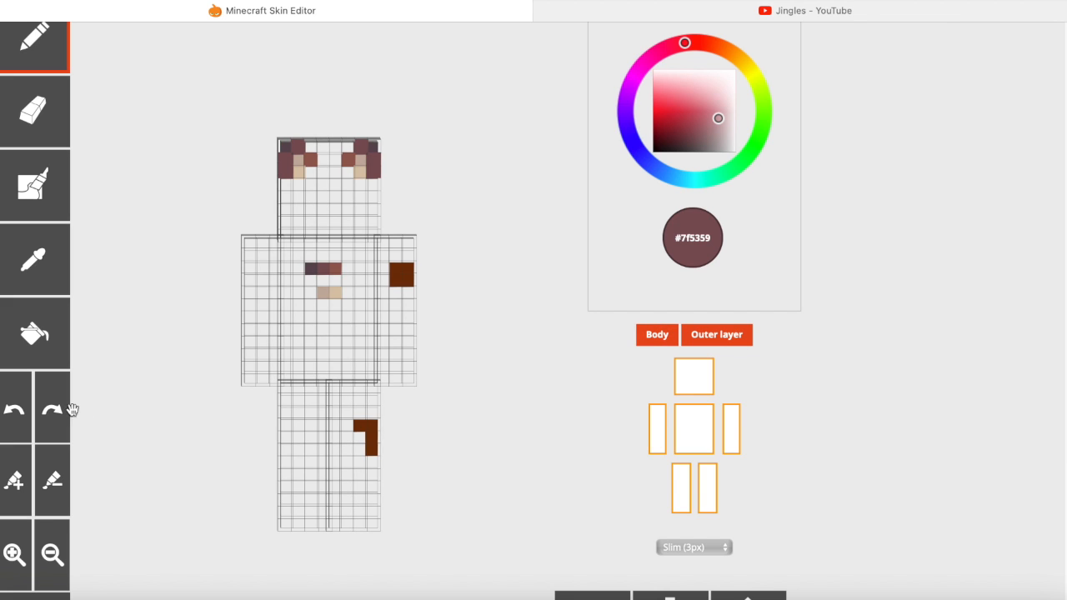
{"action": "mouse_move", "coordinate": [458, 191]}
{"action": "left_mouse_down"}
{"action": "mouse_move", "coordinate": [414, 202]}
{"action": "mouse_move", "coordinate": [465, 236]}
{"action": "mouse_move", "coordinate": [508, 226]}
{"action": "mouse_move", "coordinate": [452, 202]}
{"action": "left_mouse_up"}
{"action": "left_click", "coordinate": [34, 260]}
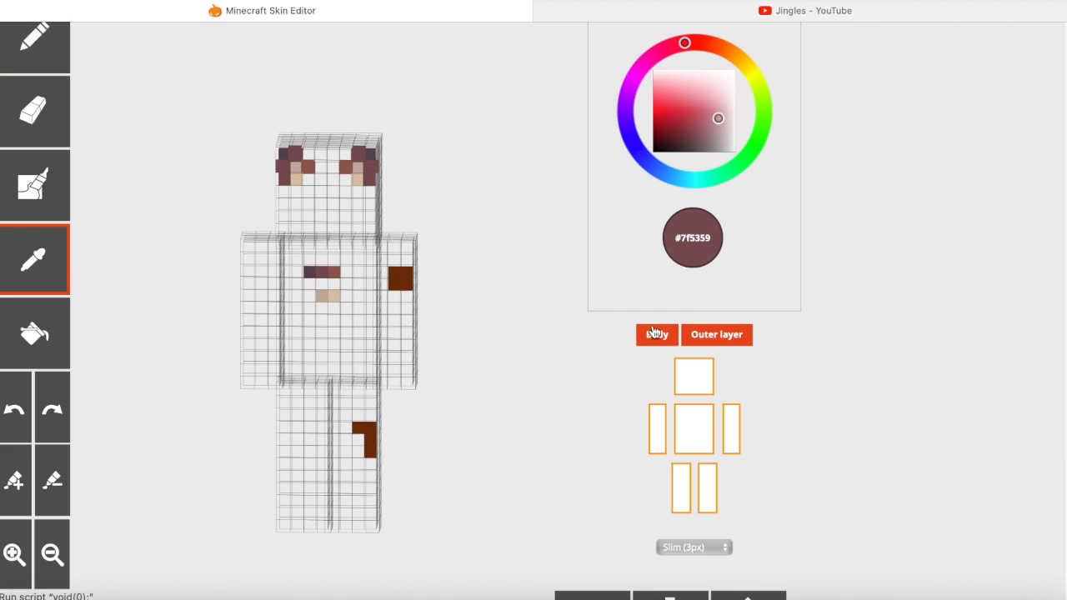
{"action": "left_click", "coordinate": [698, 328]}
{"action": "left_click", "coordinate": [363, 156]}
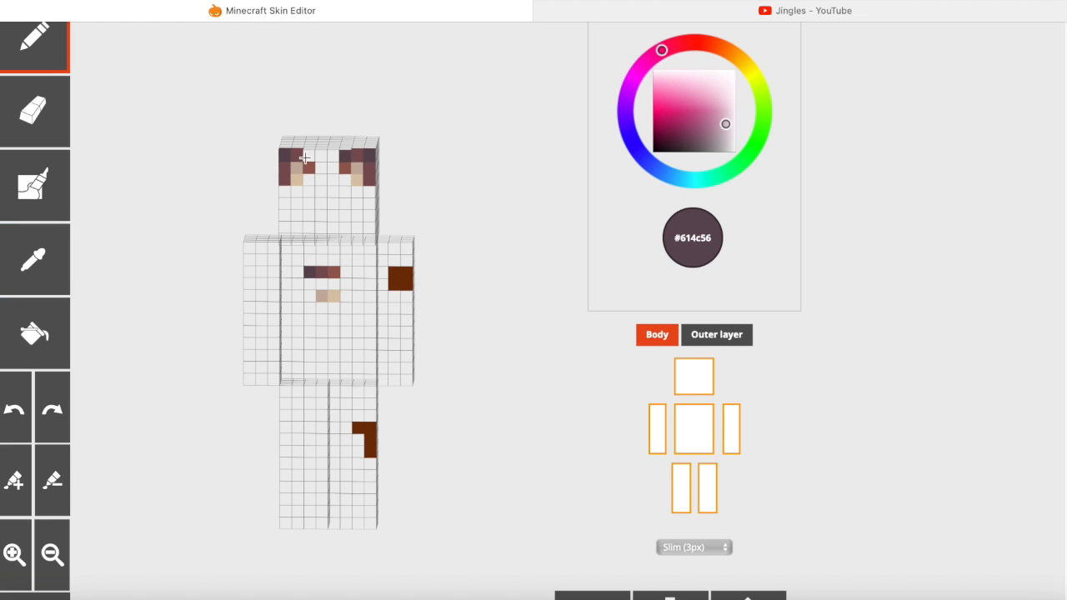
{"action": "left_click", "coordinate": [307, 154]}
{"action": "left_click_drag", "start_coordinate": [433, 184], "coordinate": [438, 176]}
{"action": "left_click", "coordinate": [709, 335]}
{"action": "left_click", "coordinate": [706, 338]}
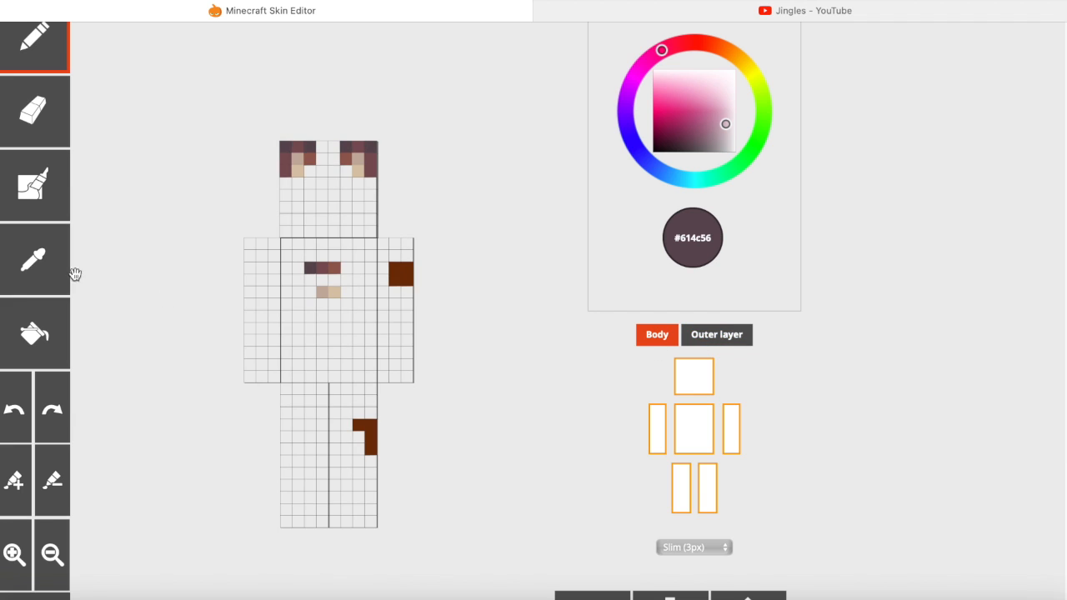
Step: Repaint the top inner pixel of both head markings in sampled #7f5359 and show the outer layer again
{"action": "left_click", "coordinate": [354, 149], "text": "alt"}
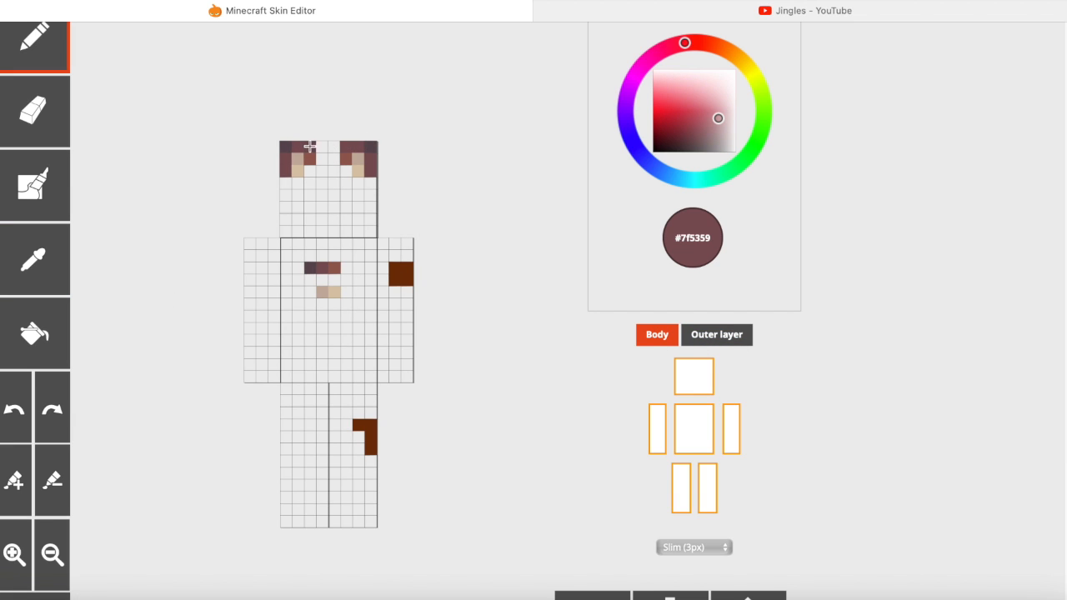
{"action": "left_click", "coordinate": [712, 338]}
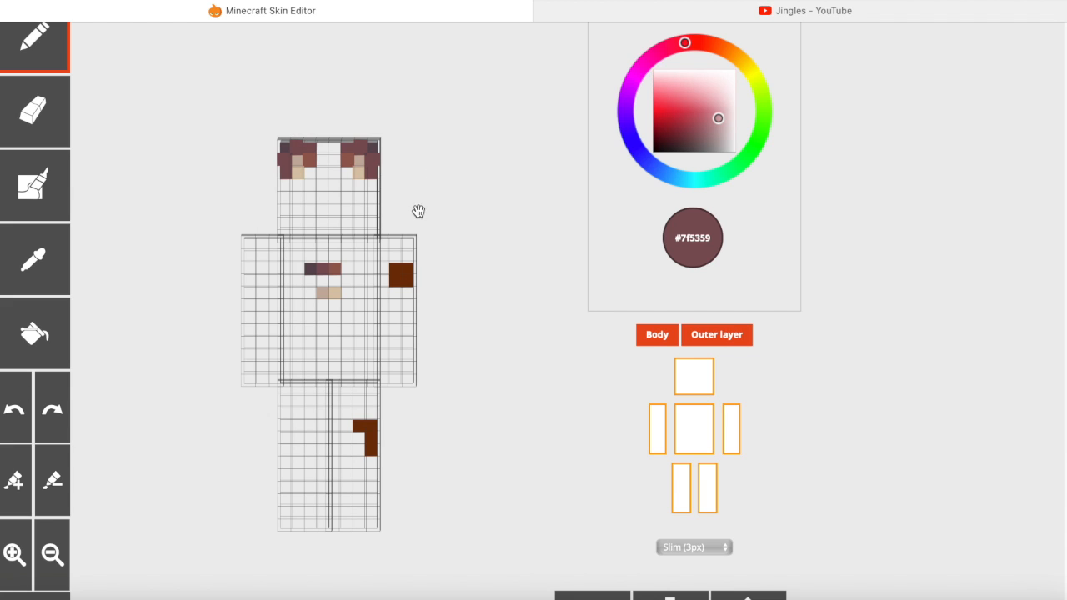
{"action": "left_click", "coordinate": [29, 409]}
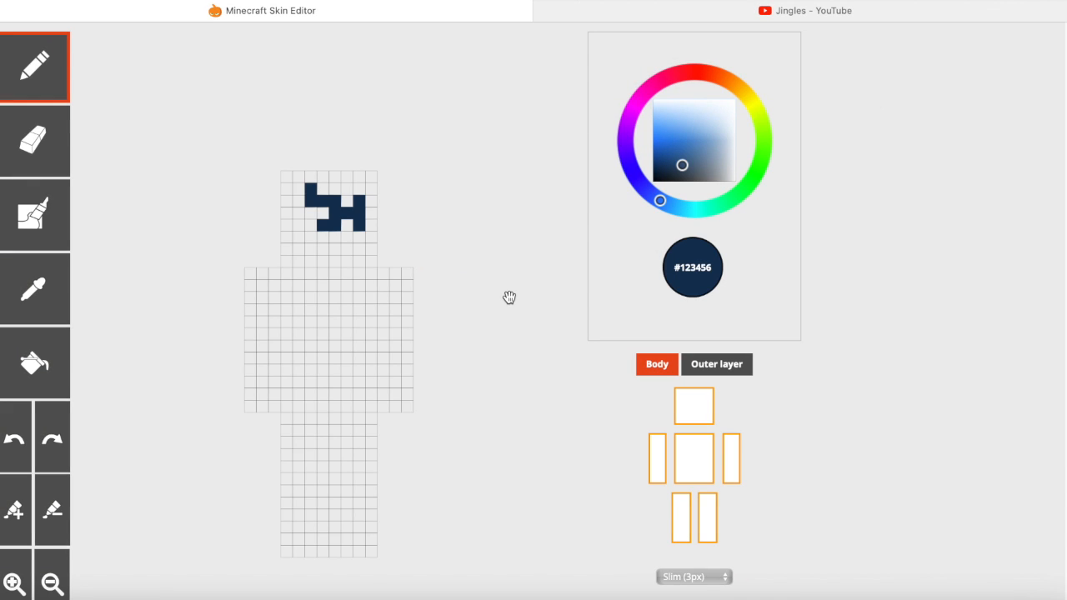
Step: Hide the skin's right arm, torso and both legs, leaving only the head and left arm to work on
{"action": "left_click_drag", "start_coordinate": [510, 298], "coordinate": [405, 301]}
{"action": "left_click", "coordinate": [658, 459]}
{"action": "left_click", "coordinate": [693, 459]}
{"action": "left_click", "coordinate": [682, 513]}
{"action": "left_click", "coordinate": [707, 521]}
{"action": "left_click_drag", "start_coordinate": [581, 455], "coordinate": [500, 394]}
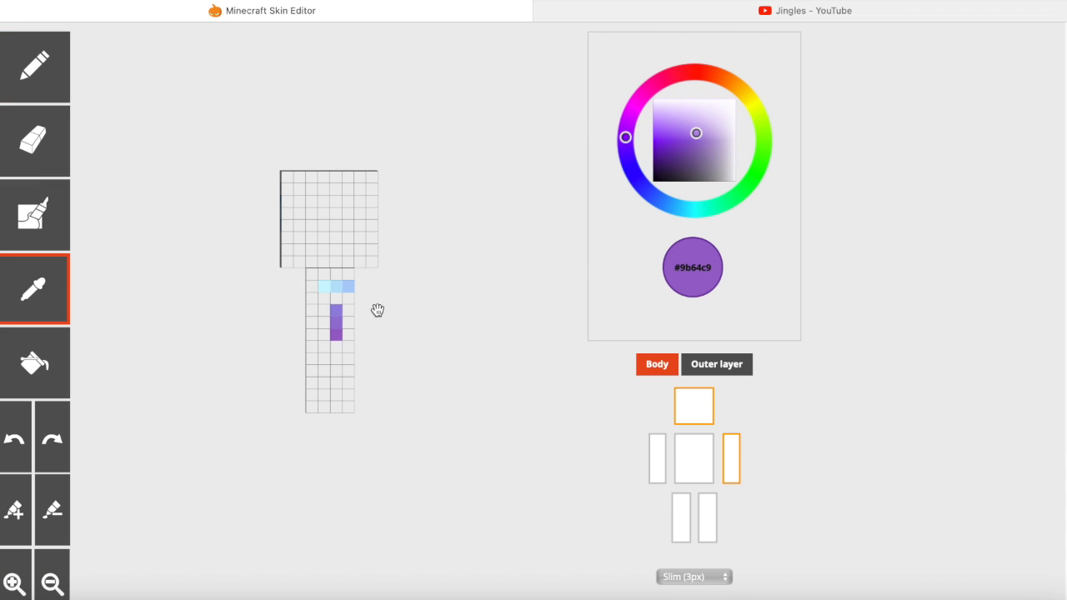
Step: Paint an open outline around the upper rear corner of the head's side with #cdf6fe sampled from the arm palette
{"action": "left_click", "coordinate": [328, 289]}
{"action": "left_click_drag", "start_coordinate": [250, 302], "coordinate": [291, 302]}
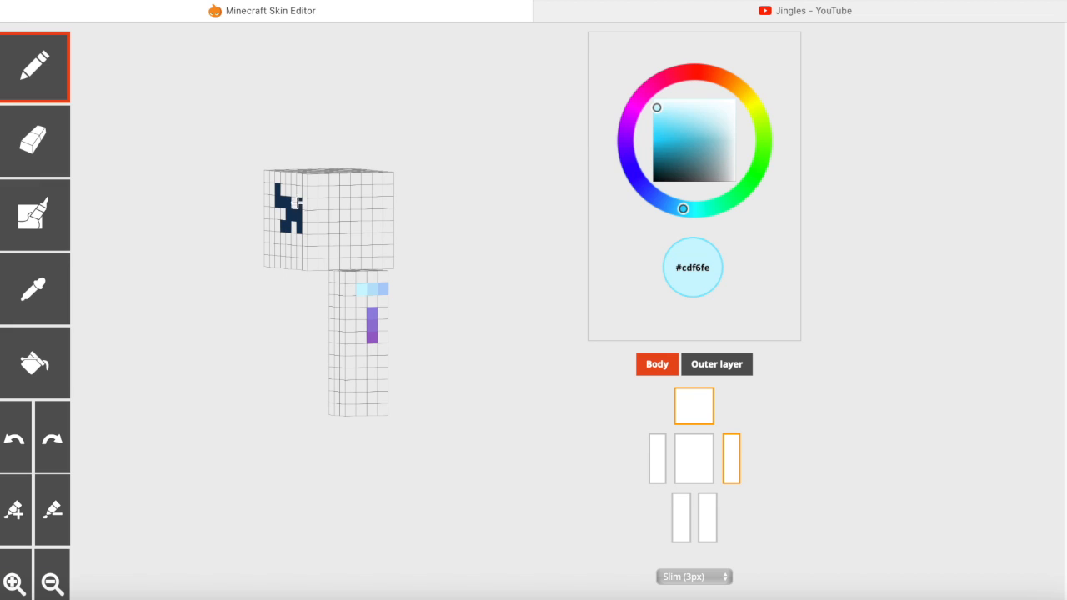
{"action": "left_click_drag", "start_coordinate": [405, 202], "coordinate": [269, 238]}
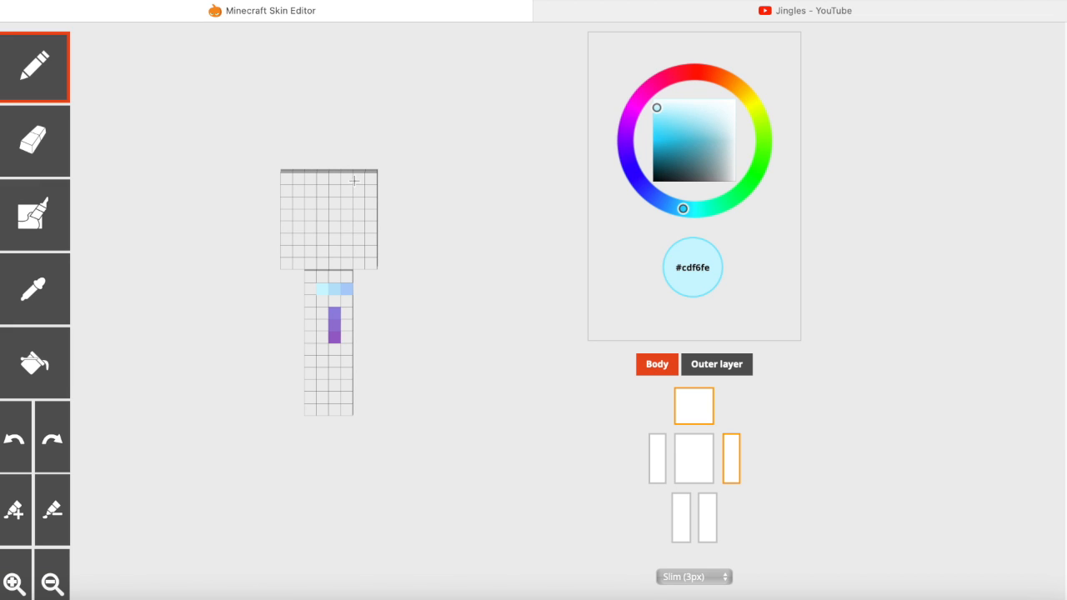
{"action": "mouse_move", "coordinate": [346, 181]}
{"action": "left_mouse_down"}
{"action": "mouse_move", "coordinate": [386, 179]}
{"action": "mouse_move", "coordinate": [370, 178]}
{"action": "left_mouse_up"}
{"action": "left_click", "coordinate": [370, 203]}
{"action": "left_click_drag", "start_coordinate": [414, 202], "coordinate": [410, 202]}
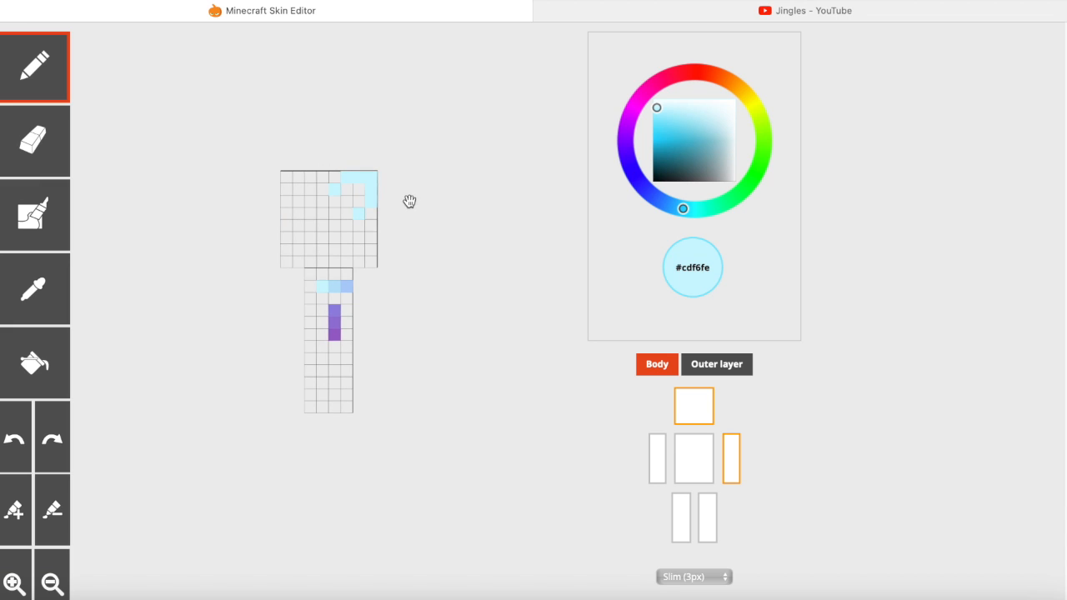
Step: Fill the two-by-two block inside the light blue outline with sampled #9786df
{"action": "left_click", "coordinate": [35, 277]}
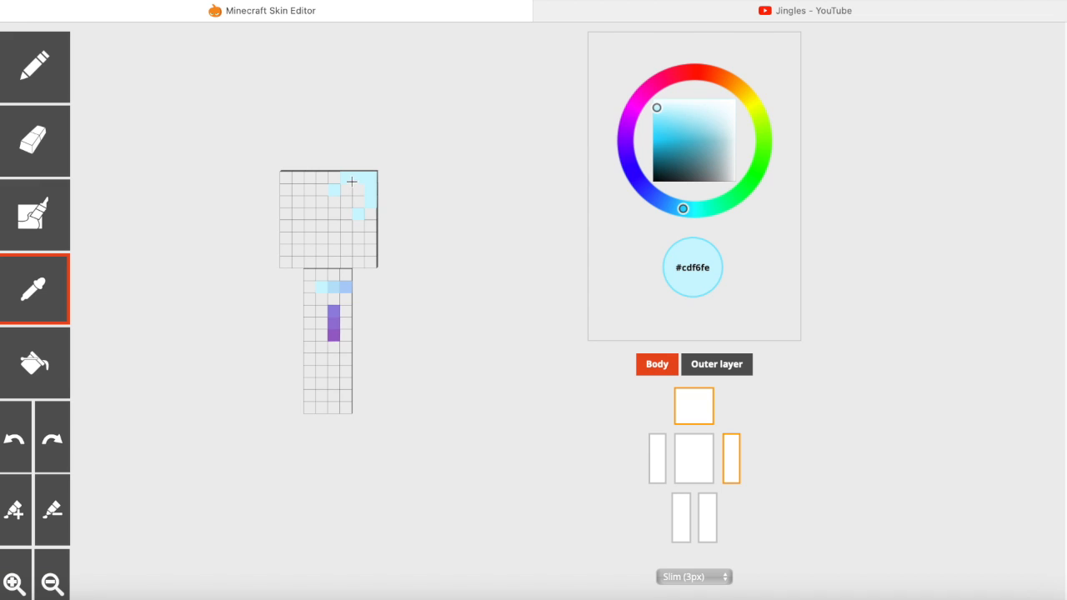
{"action": "left_click", "coordinate": [332, 310]}
{"action": "mouse_move", "coordinate": [350, 200]}
{"action": "left_mouse_down"}
{"action": "mouse_move", "coordinate": [353, 191]}
{"action": "mouse_move", "coordinate": [375, 206]}
{"action": "left_mouse_up"}
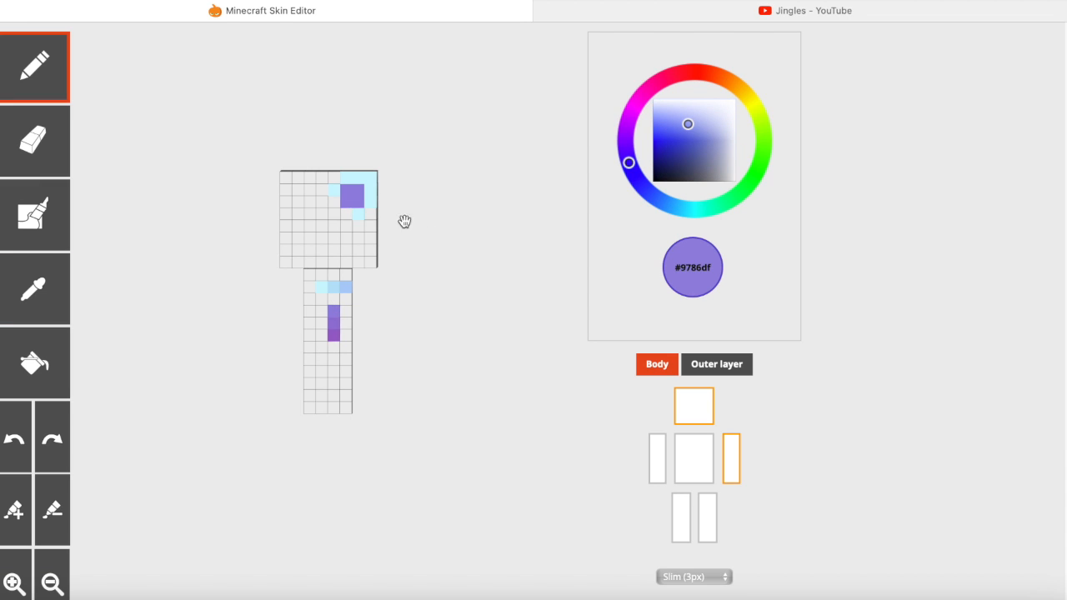
{"action": "left_click_drag", "start_coordinate": [444, 241], "coordinate": [443, 240]}
Step: Shade the purple block with sampled #9b64c9 on its upper outer pixel and #9976d5 on the adjacent pixels
{"action": "left_click", "coordinate": [35, 289]}
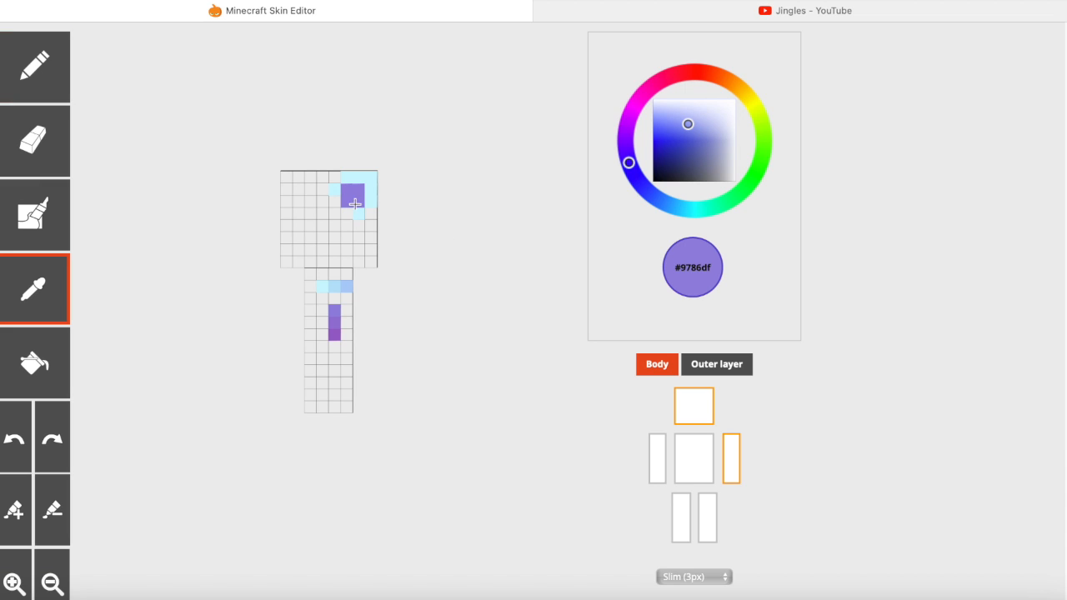
{"action": "left_click", "coordinate": [332, 333]}
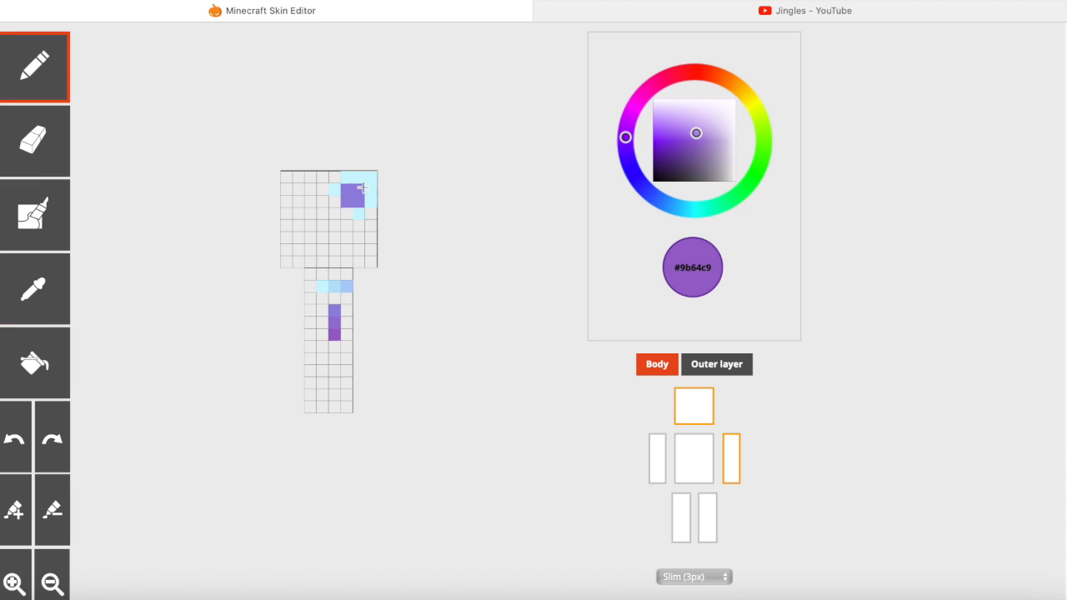
{"action": "left_click", "coordinate": [35, 288]}
{"action": "left_click", "coordinate": [334, 325]}
{"action": "left_click", "coordinate": [359, 190]}
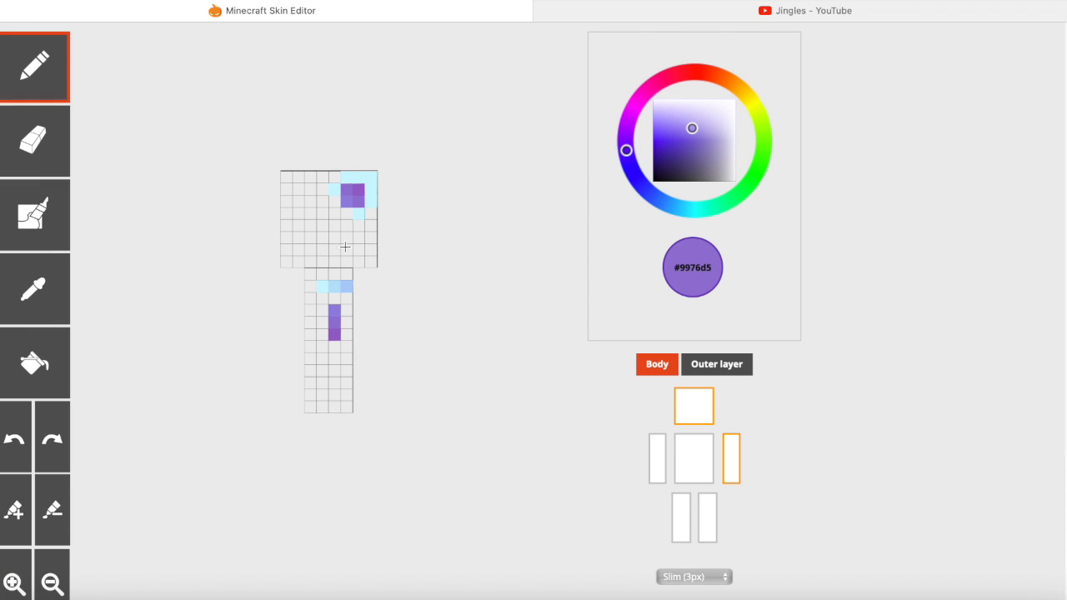
Step: Shade the blue outline with sampled #afcef8 on the corner pixel and #b8e3f9 on the pixels next to it
{"action": "left_click", "coordinate": [44, 310]}
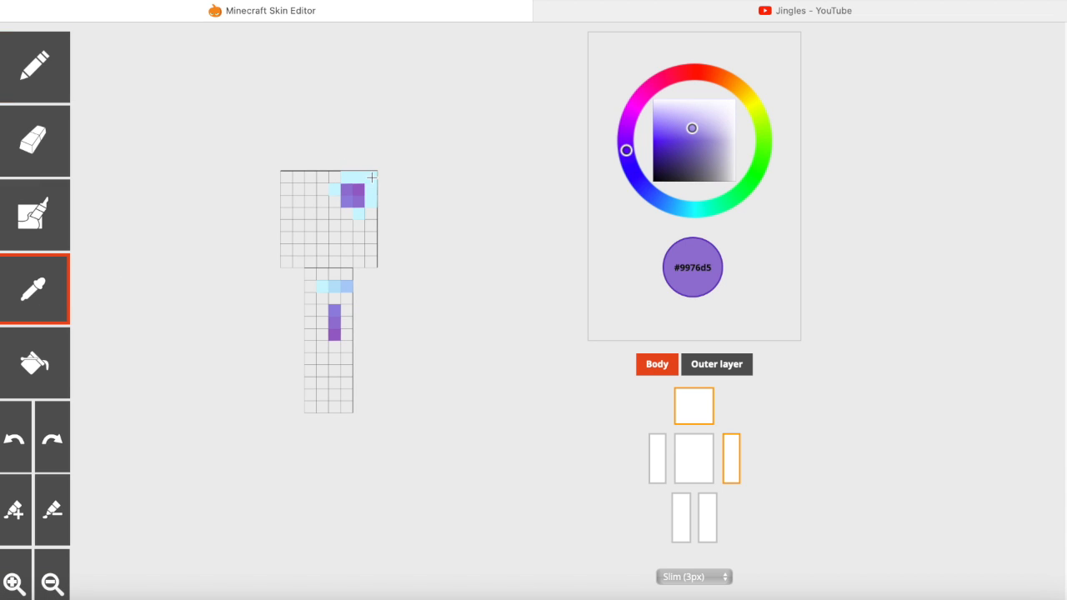
{"action": "left_click", "coordinate": [347, 285]}
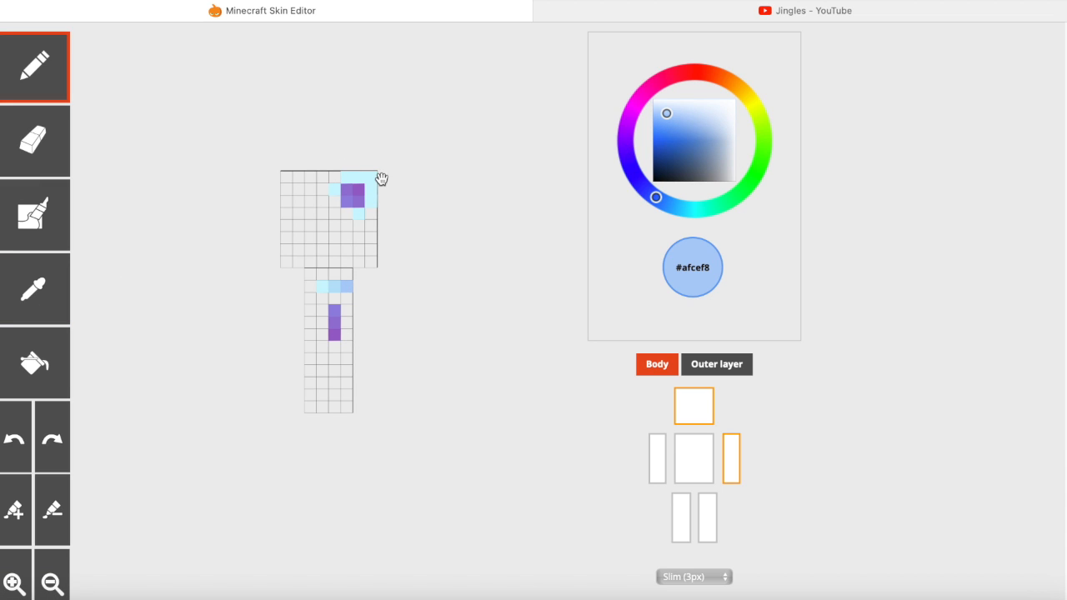
{"action": "left_click", "coordinate": [373, 176]}
{"action": "left_click", "coordinate": [28, 279]}
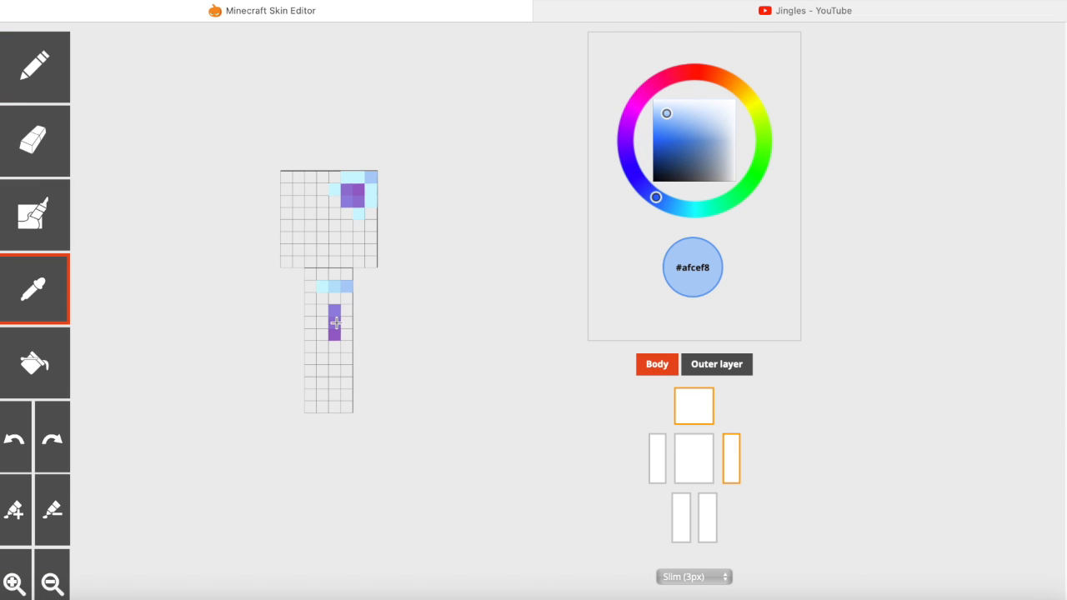
{"action": "left_click", "coordinate": [335, 323]}
{"action": "left_click", "coordinate": [34, 291]}
{"action": "left_click", "coordinate": [361, 175]}
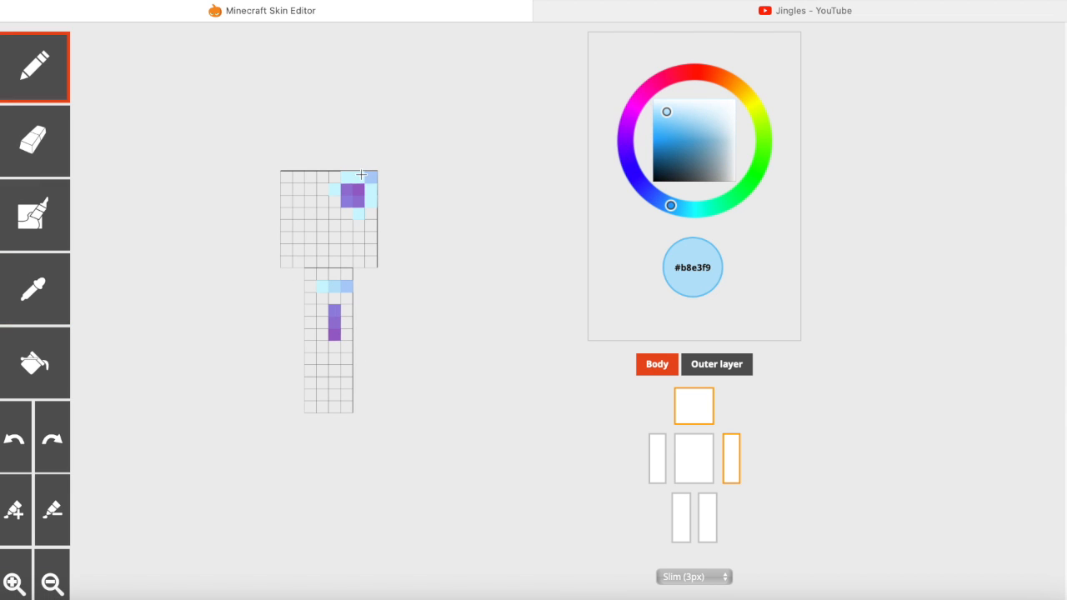
{"action": "left_click_drag", "start_coordinate": [372, 190], "coordinate": [373, 203]}
Step: Show the outer layer and paint the purple block's upper outer pixel on it in sampled #9b64c9
{"action": "left_click", "coordinate": [735, 372]}
{"action": "left_click_drag", "start_coordinate": [575, 364], "coordinate": [494, 328]}
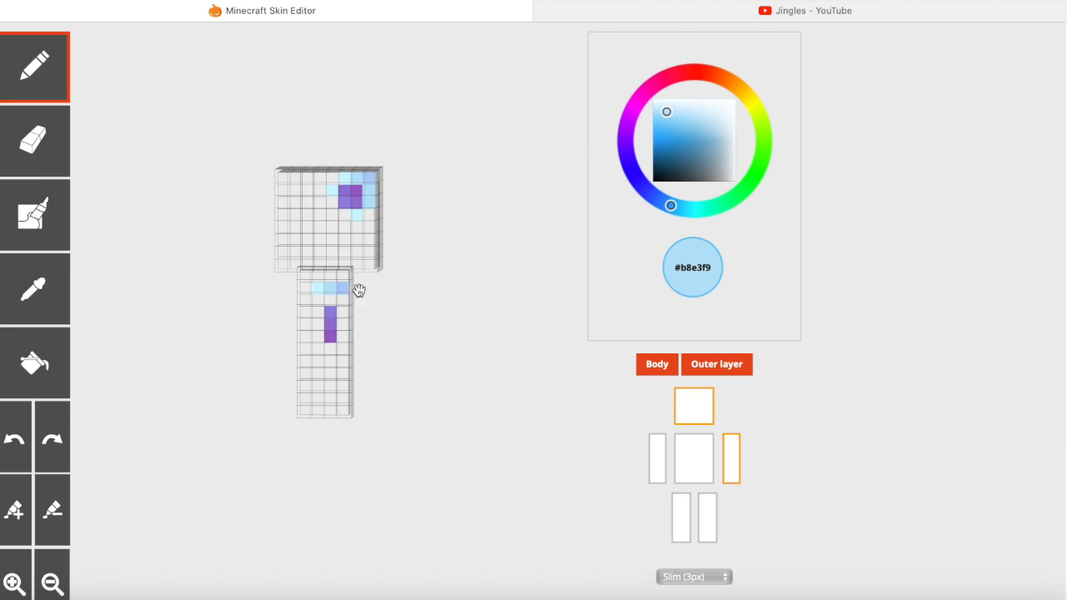
{"action": "left_click", "coordinate": [32, 279]}
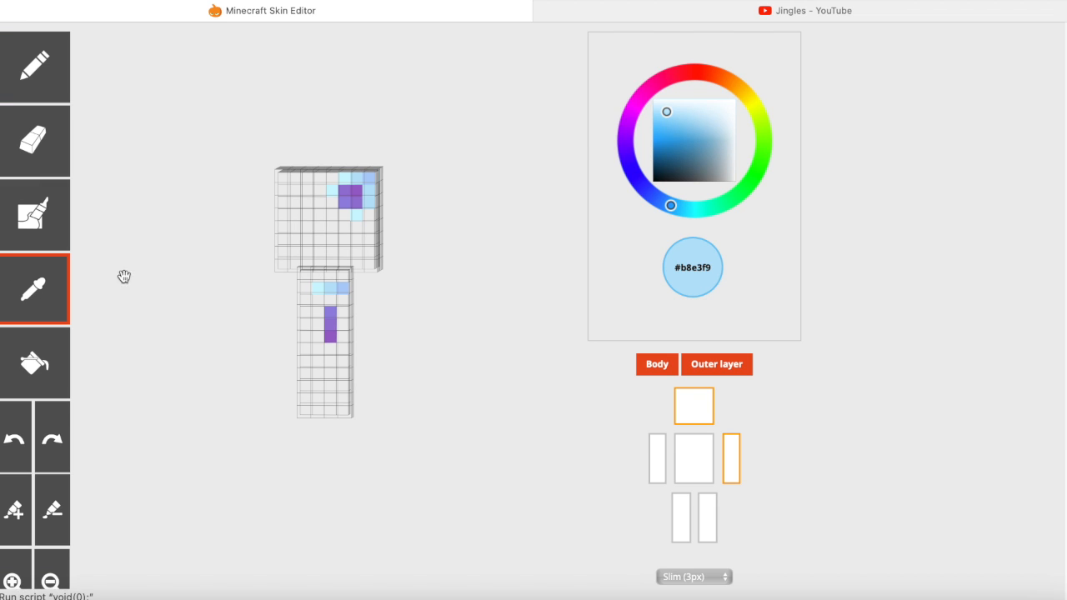
{"action": "left_click", "coordinate": [359, 194]}
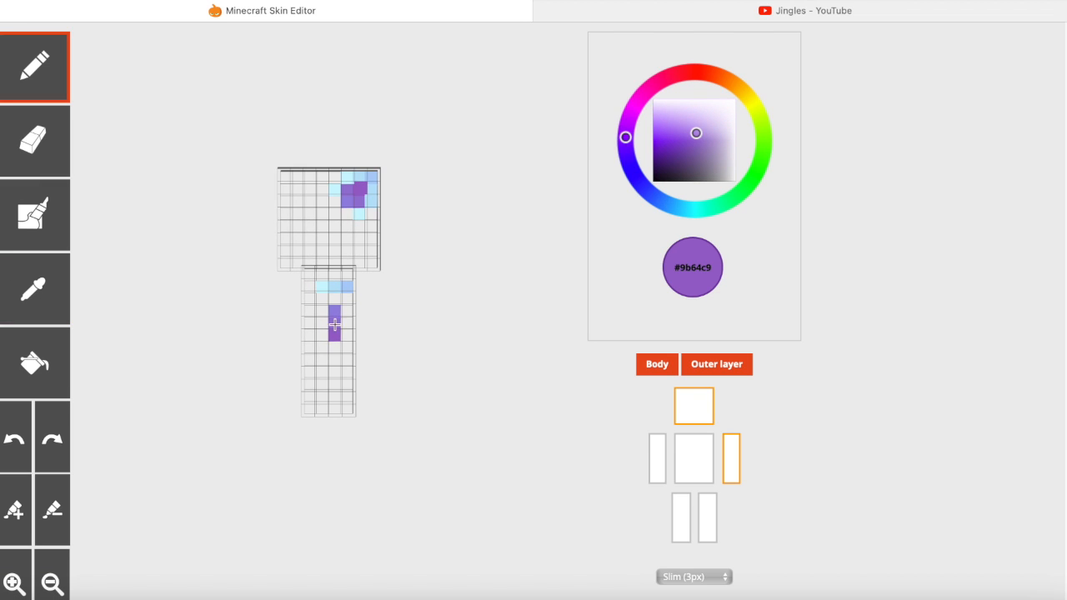
Step: Add outer-layer outline pixels in #b8e3f9 beside the corner and #cdf6fe at the inner top, and check them with the body hidden
{"action": "left_click", "coordinate": [41, 285]}
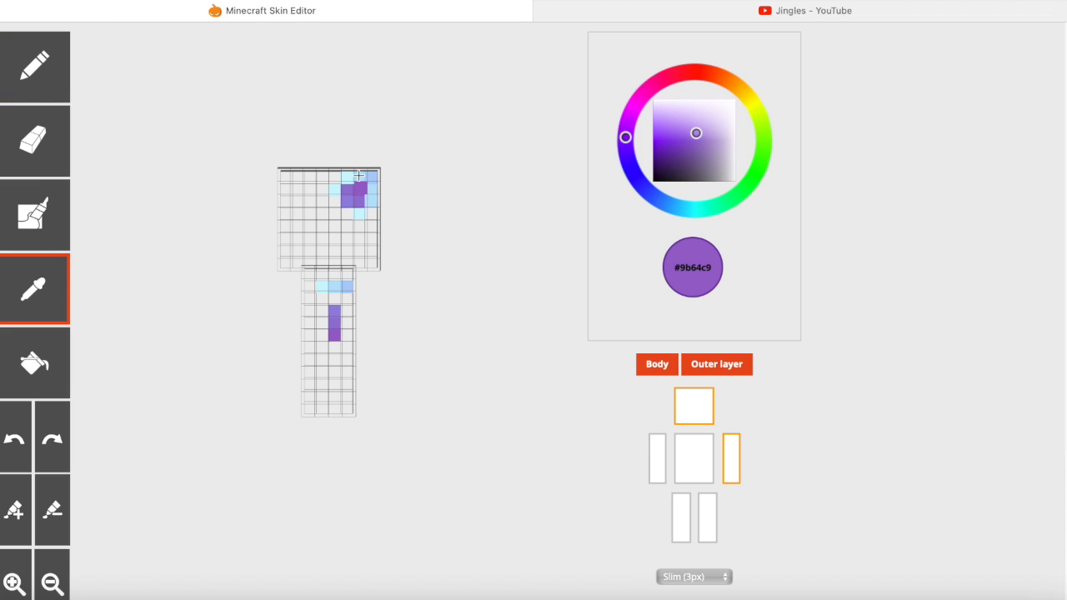
{"action": "left_click", "coordinate": [360, 178]}
{"action": "left_click", "coordinate": [375, 197]}
{"action": "left_click", "coordinate": [35, 288]}
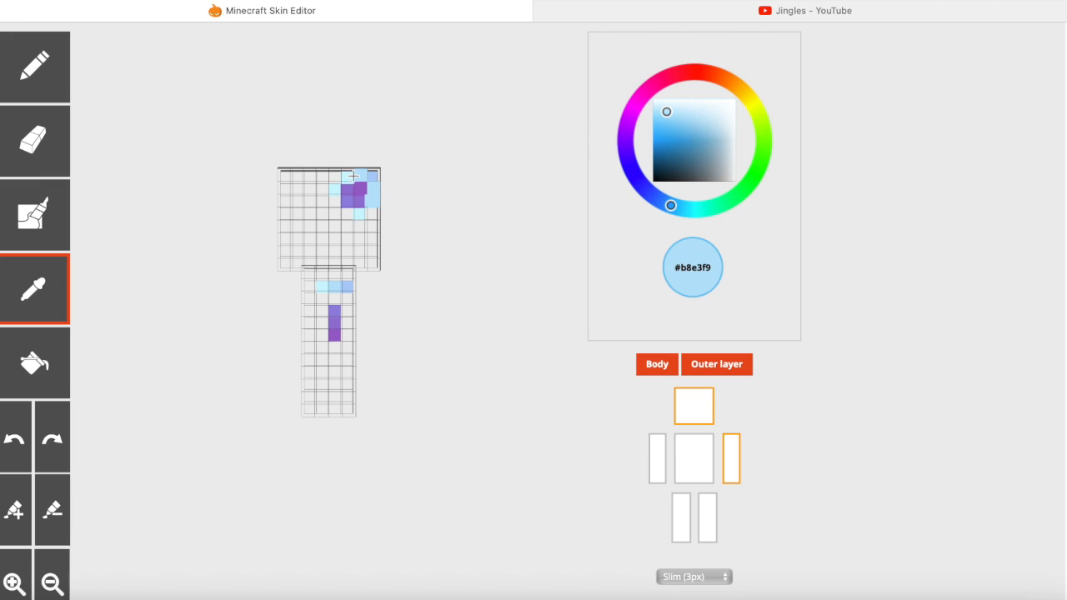
{"action": "left_click", "coordinate": [354, 176]}
{"action": "left_click", "coordinate": [647, 372]}
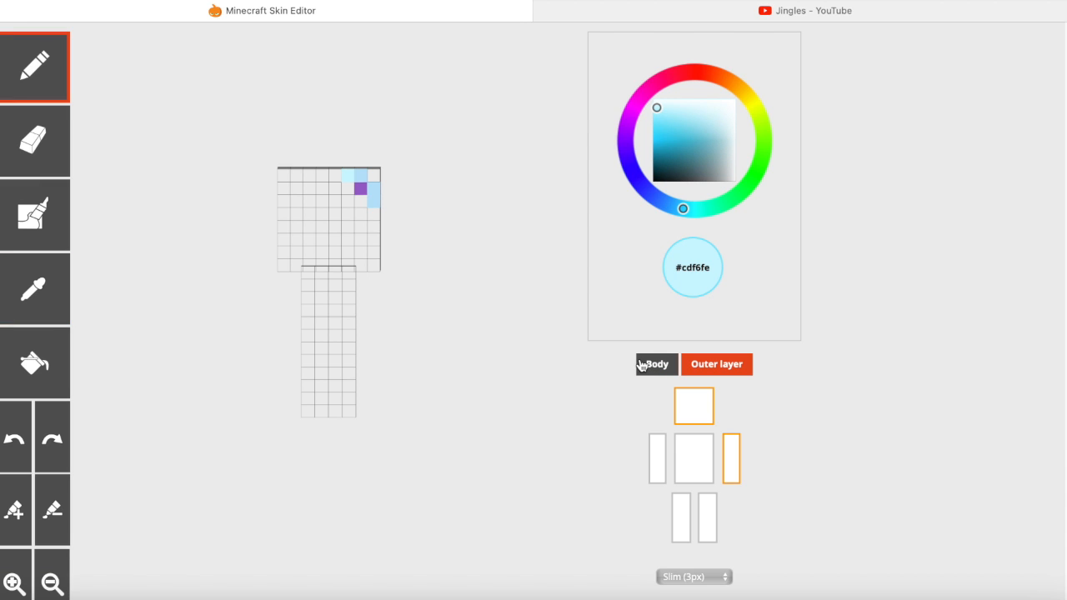
{"action": "left_click", "coordinate": [651, 367]}
Step: Hide the outer layer and paint a single #cdf6fe pixel near the far upper corner of the head's back
{"action": "mouse_move", "coordinate": [458, 295]}
{"action": "left_mouse_down"}
{"action": "mouse_move", "coordinate": [493, 298]}
{"action": "mouse_move", "coordinate": [470, 297]}
{"action": "left_mouse_up"}
{"action": "left_click", "coordinate": [709, 364]}
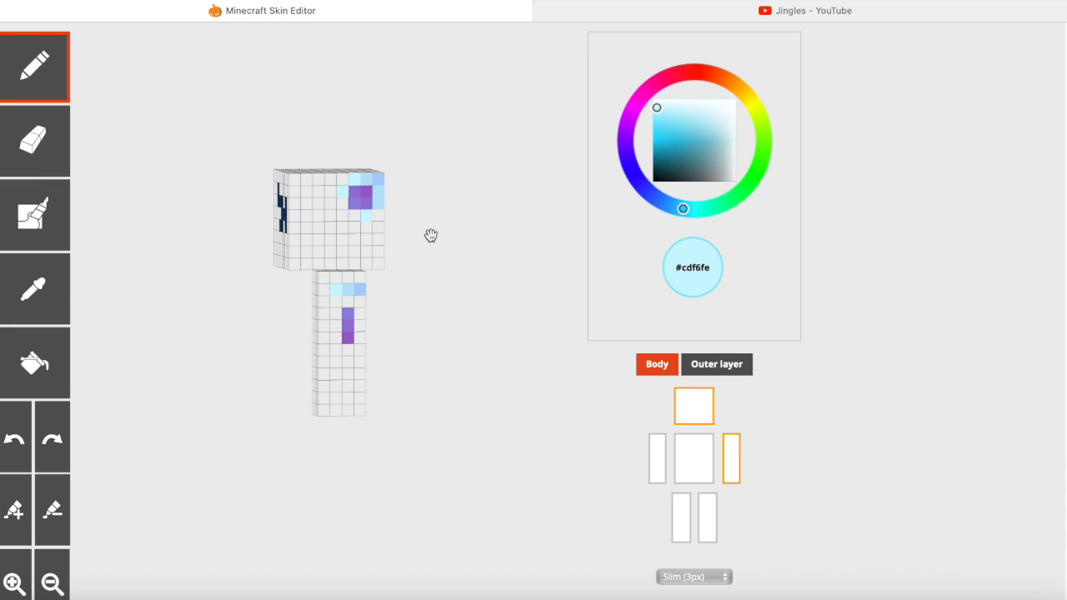
{"action": "left_click_drag", "start_coordinate": [475, 254], "coordinate": [231, 248]}
{"action": "left_click_drag", "start_coordinate": [316, 191], "coordinate": [321, 190]}
{"action": "mouse_move", "coordinate": [187, 241]}
{"action": "left_mouse_down"}
{"action": "mouse_move", "coordinate": [417, 256]}
{"action": "mouse_move", "coordinate": [391, 253]}
{"action": "left_mouse_up"}
Step: Wrap the body-layer marking around the corner onto the head's back and top using sampled #b8e3f9, #afcef8 and #cdf6fe
{"action": "left_click", "coordinate": [20, 293]}
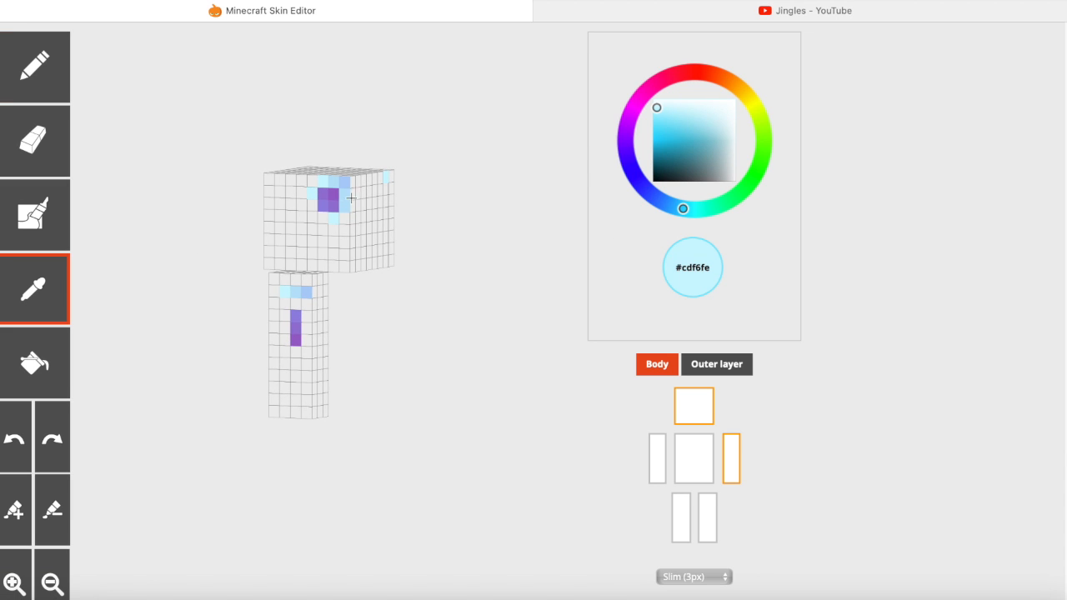
{"action": "left_click", "coordinate": [353, 195]}
{"action": "left_click_drag", "start_coordinate": [248, 227], "coordinate": [219, 249]}
{"action": "left_click", "coordinate": [46, 288]}
{"action": "left_click", "coordinate": [327, 201]}
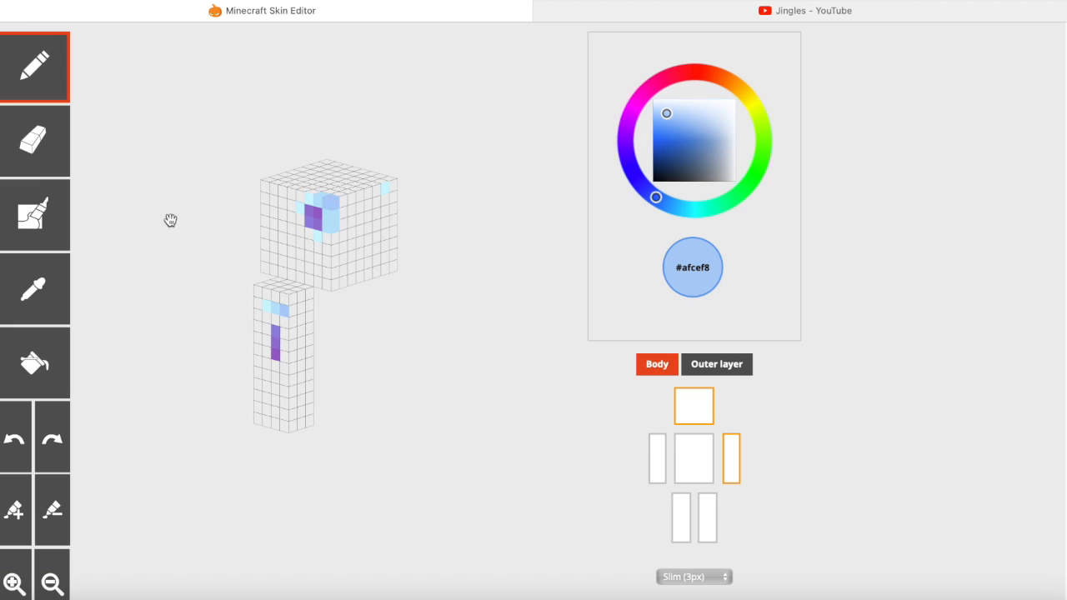
{"action": "left_click_drag", "start_coordinate": [221, 217], "coordinate": [239, 226]}
{"action": "left_click", "coordinate": [46, 288]}
{"action": "left_click", "coordinate": [321, 215]}
{"action": "left_click_drag", "start_coordinate": [423, 288], "coordinate": [405, 260]}
Step: Show the outer layer, wrap its outline around the same corner in #b8e3f9 and #cdf6fe, and check it with the body hidden
{"action": "left_click", "coordinate": [699, 365]}
{"action": "left_click", "coordinate": [52, 285]}
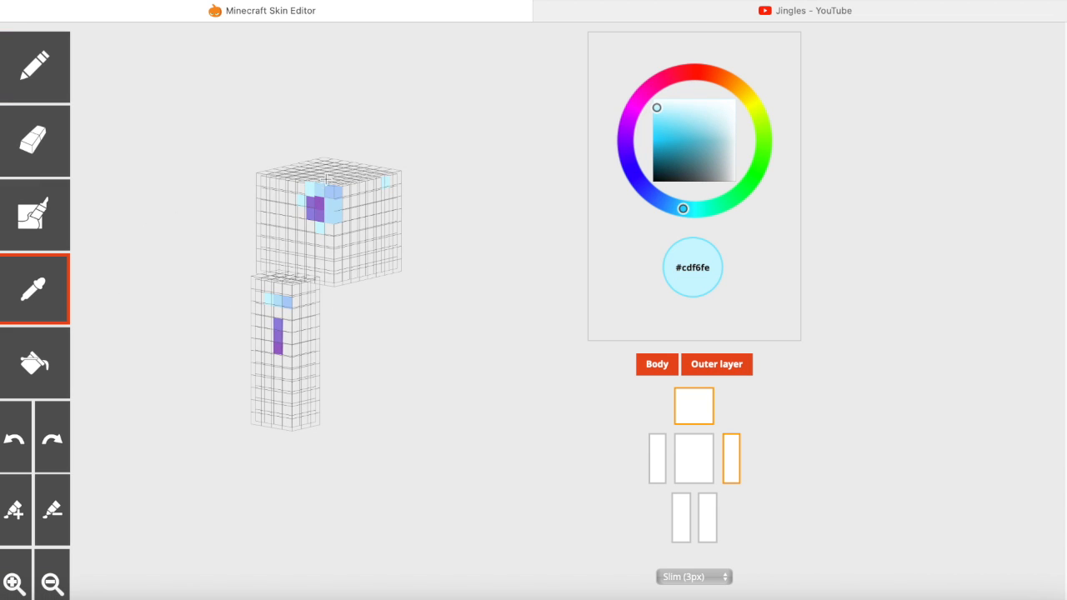
{"action": "left_click", "coordinate": [335, 206]}
{"action": "left_click_drag", "start_coordinate": [211, 220], "coordinate": [228, 250]}
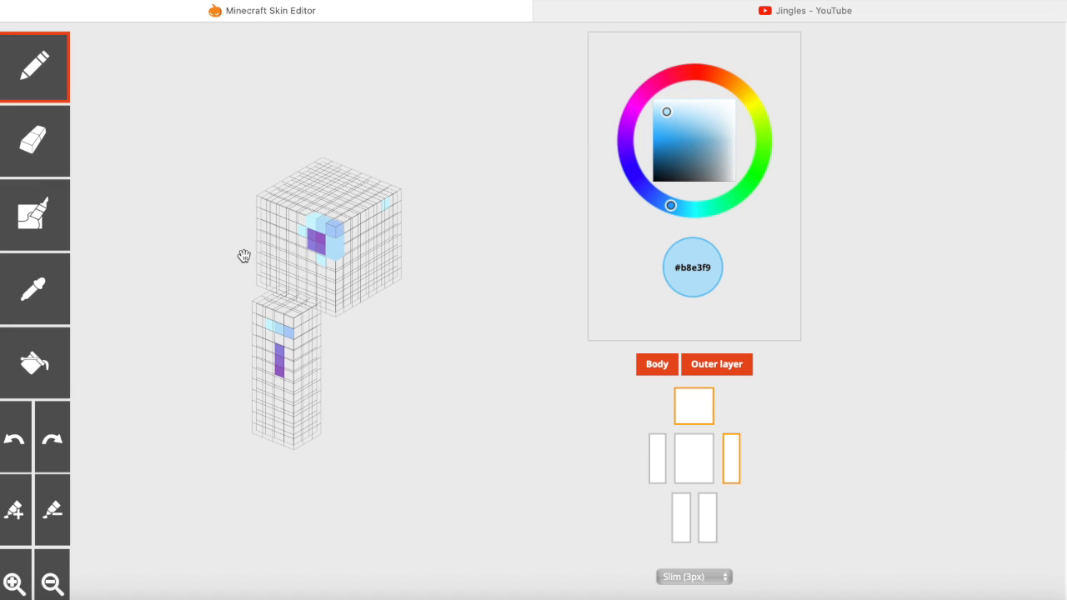
{"action": "left_click", "coordinate": [63, 282]}
{"action": "left_click", "coordinate": [310, 239]}
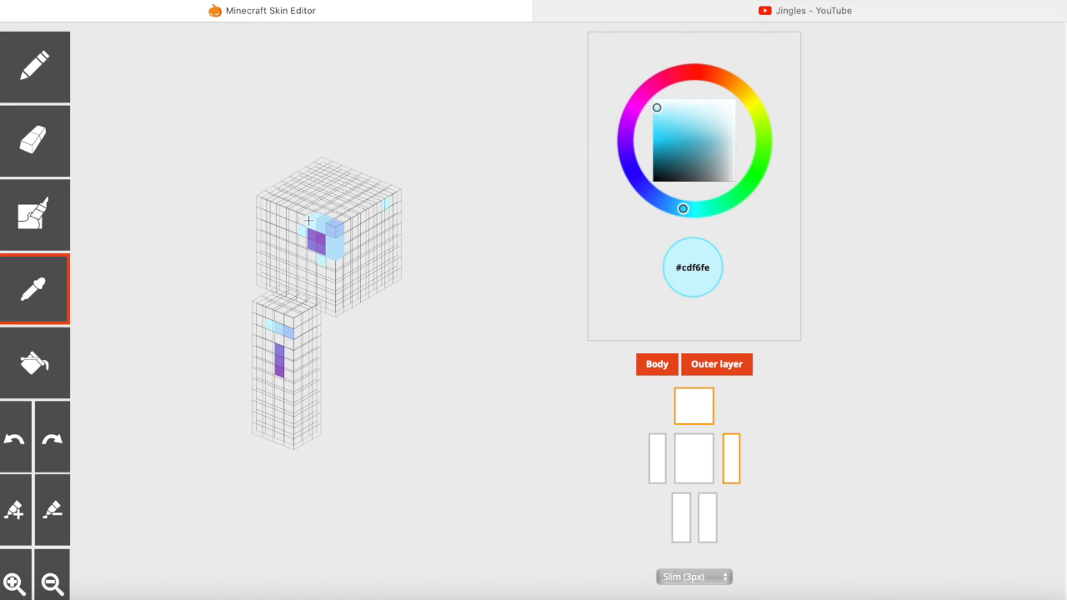
{"action": "left_click", "coordinate": [667, 369]}
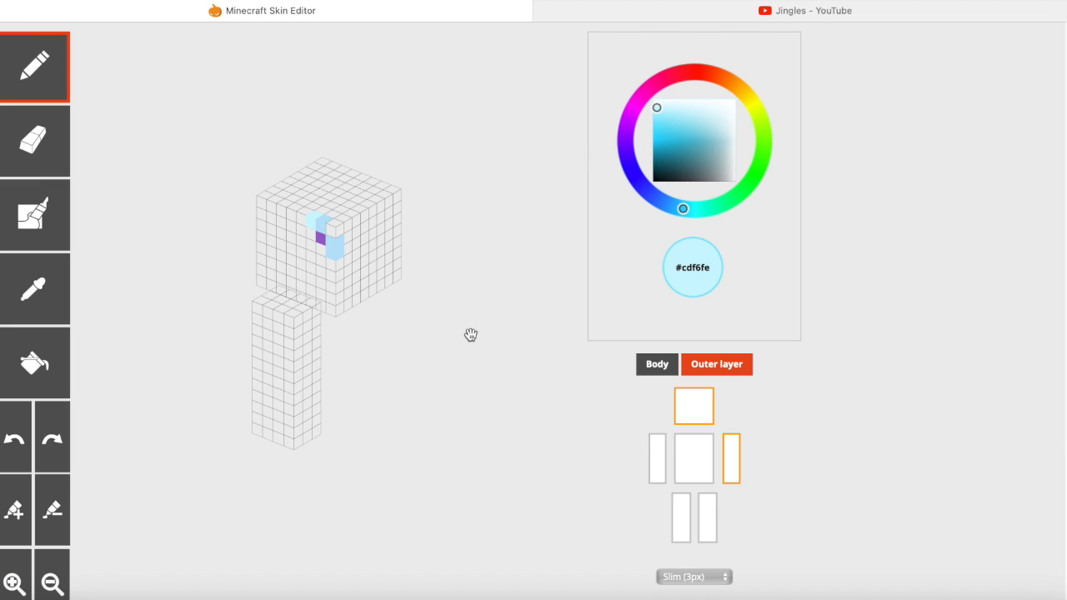
{"action": "left_click", "coordinate": [649, 368]}
{"action": "left_click_drag", "start_coordinate": [168, 360], "coordinate": [211, 331]}
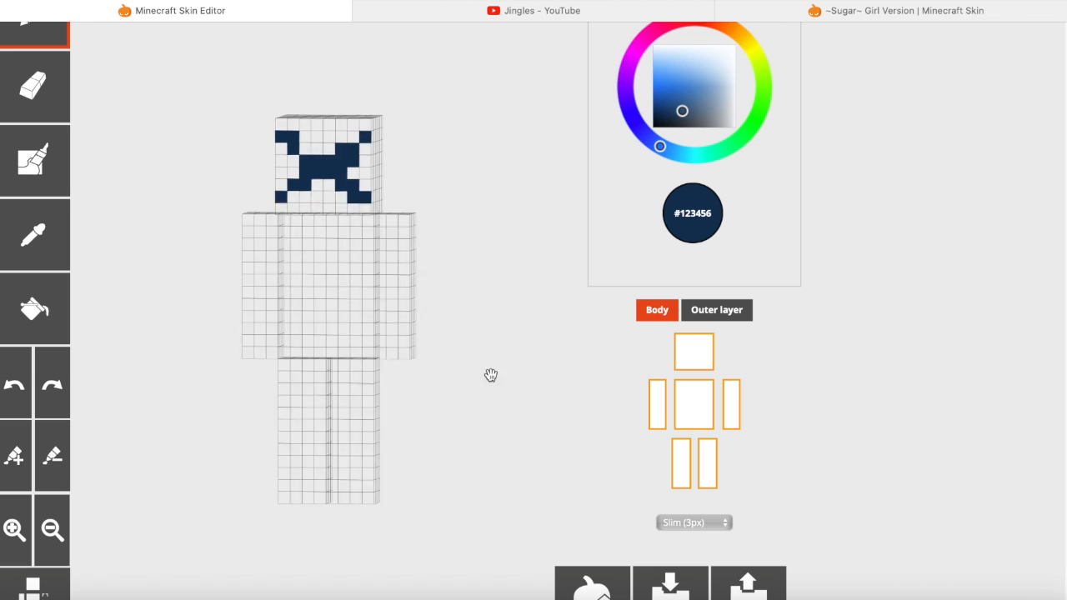
Step: Pick pale pink #fdf7fa and build a pixel palette of pale and brighter pinks on one arm
{"action": "left_click_drag", "start_coordinate": [491, 375], "coordinate": [293, 363]}
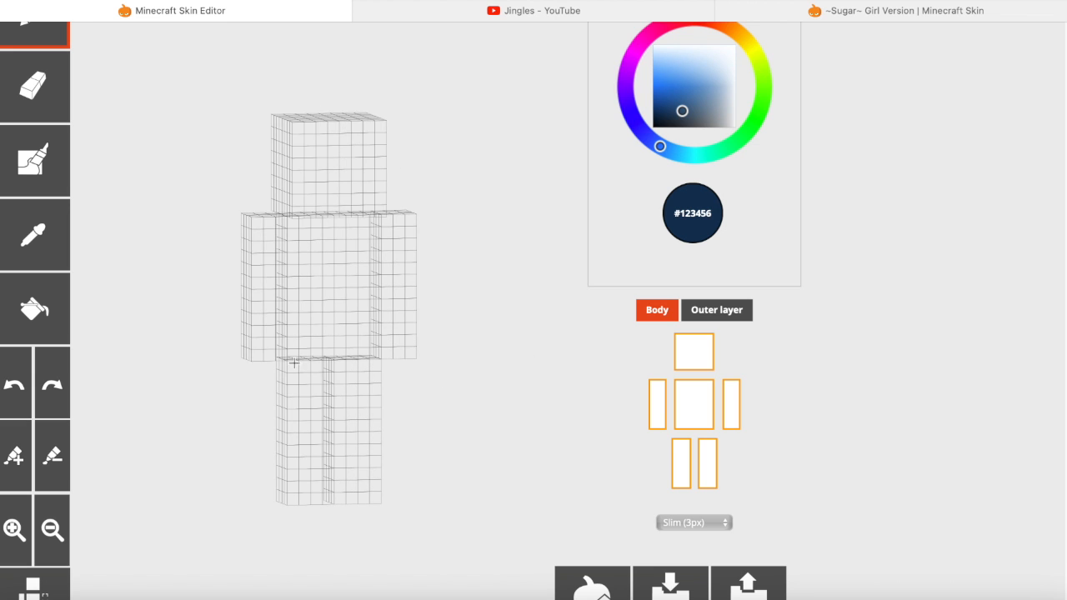
{"action": "left_click_drag", "start_coordinate": [192, 231], "coordinate": [170, 234]}
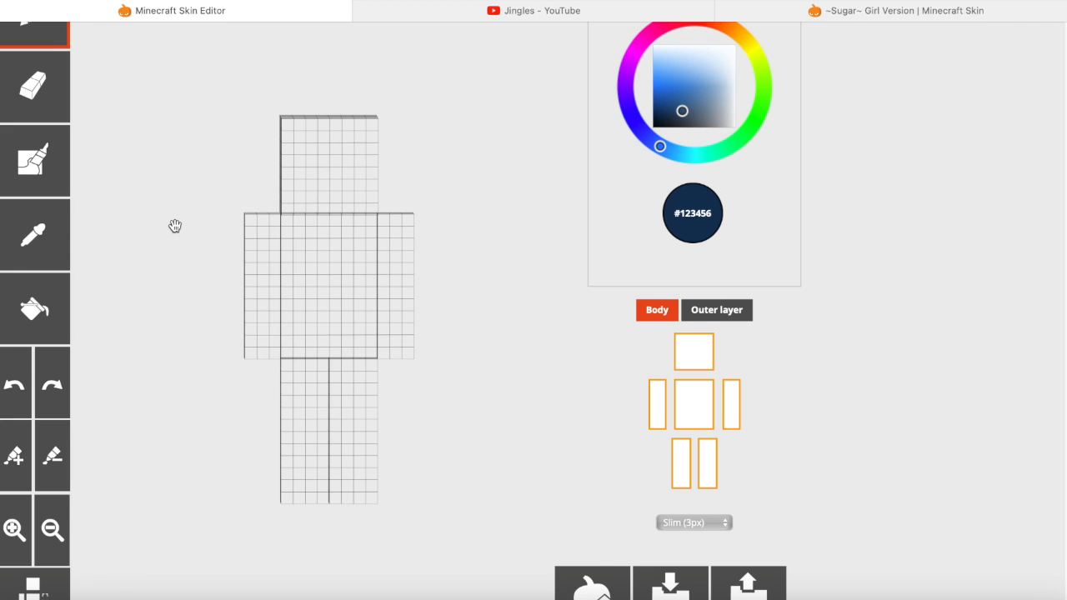
{"action": "scroll", "coordinate": [483, 71], "scroll_direction": "up", "scroll_amount": 1}
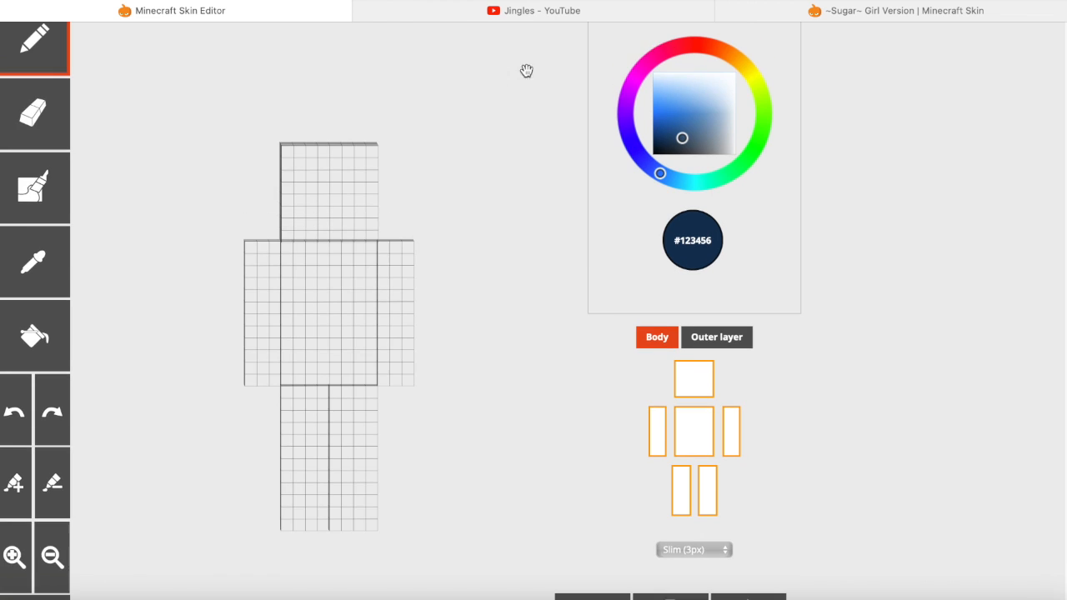
{"action": "left_click", "coordinate": [643, 73]}
{"action": "mouse_move", "coordinate": [676, 73]}
{"action": "left_mouse_down"}
{"action": "mouse_move", "coordinate": [702, 78]}
{"action": "mouse_move", "coordinate": [686, 74]}
{"action": "left_mouse_up"}
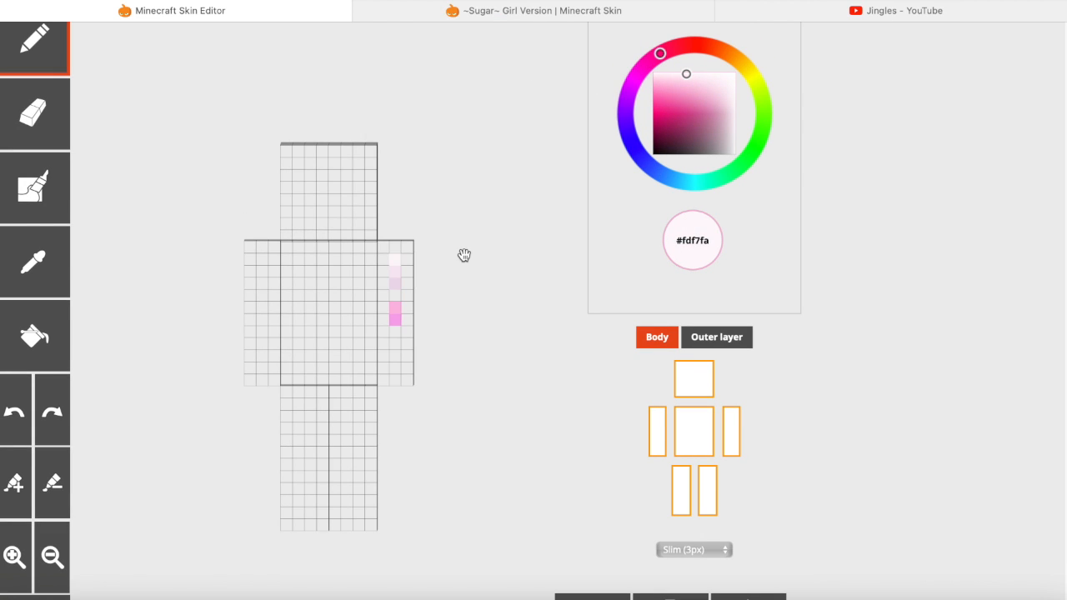
Step: Hide both arms, the torso and both legs, leaving only the head shown
{"action": "mouse_move", "coordinate": [464, 255]}
{"action": "left_mouse_down"}
{"action": "mouse_move", "coordinate": [396, 264]}
{"action": "mouse_move", "coordinate": [466, 266]}
{"action": "left_mouse_up"}
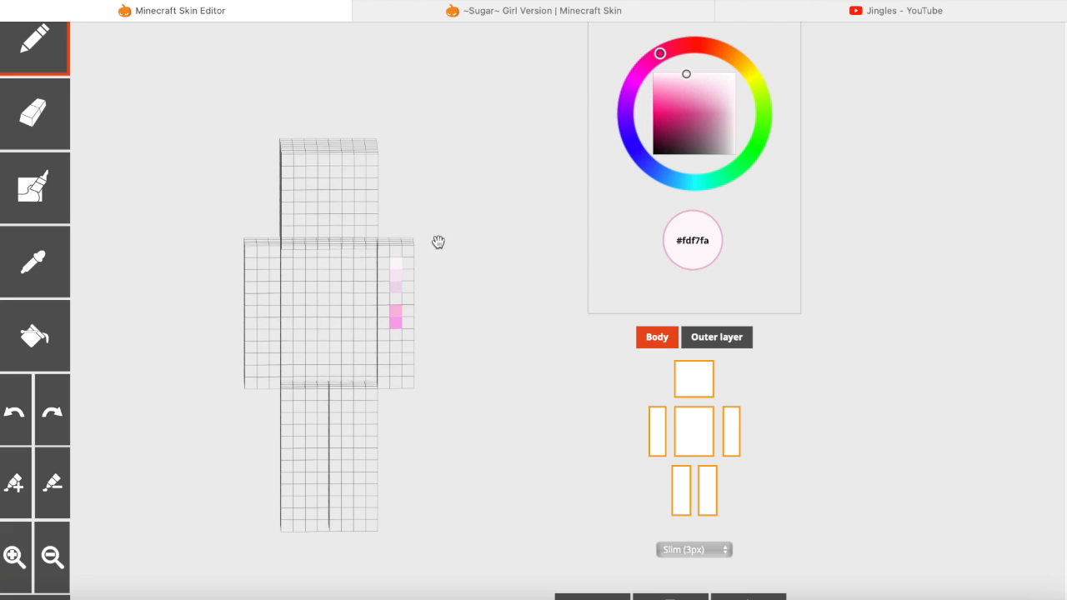
{"action": "left_click", "coordinate": [658, 443]}
{"action": "left_click", "coordinate": [687, 444]}
{"action": "left_click", "coordinate": [707, 486]}
{"action": "left_click", "coordinate": [681, 490]}
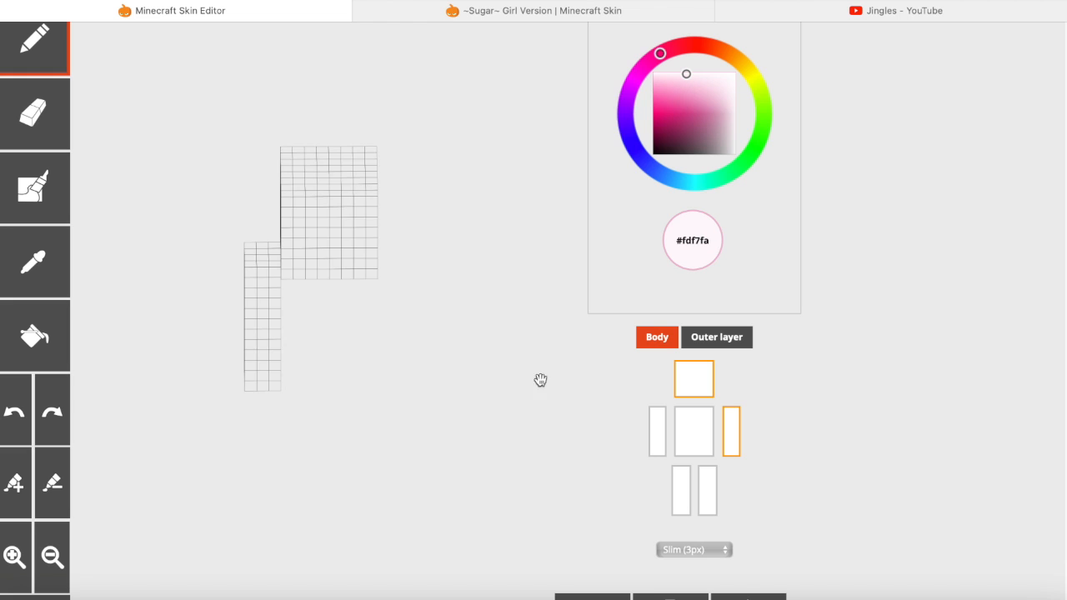
{"action": "left_click", "coordinate": [729, 453]}
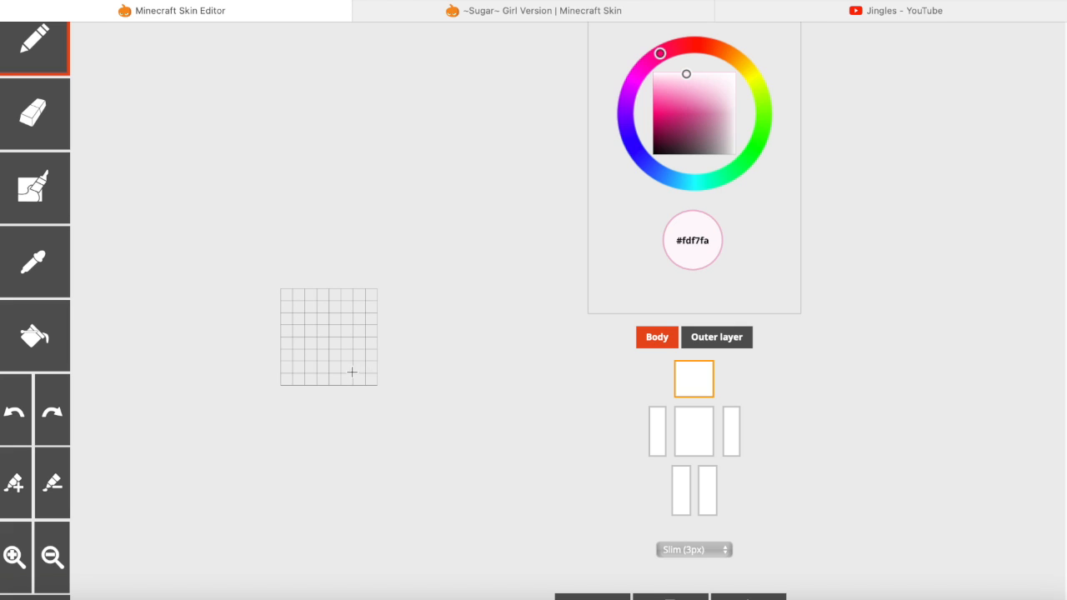
Step: Start two strip outlines in #fdf7fa on the head's top and bring the first one down the front
{"action": "mouse_move", "coordinate": [348, 377]}
{"action": "left_mouse_down"}
{"action": "mouse_move", "coordinate": [348, 356]}
{"action": "mouse_move", "coordinate": [369, 347]}
{"action": "mouse_move", "coordinate": [373, 385]}
{"action": "left_mouse_up"}
{"action": "mouse_move", "coordinate": [310, 376]}
{"action": "left_mouse_down"}
{"action": "mouse_move", "coordinate": [308, 346]}
{"action": "mouse_move", "coordinate": [290, 347]}
{"action": "mouse_move", "coordinate": [286, 383]}
{"action": "left_mouse_up"}
{"action": "mouse_move", "coordinate": [318, 455]}
{"action": "left_mouse_down"}
{"action": "mouse_move", "coordinate": [357, 339]}
{"action": "mouse_move", "coordinate": [339, 321]}
{"action": "left_mouse_up"}
{"action": "mouse_move", "coordinate": [302, 167]}
{"action": "left_mouse_down"}
{"action": "mouse_move", "coordinate": [298, 238]}
{"action": "mouse_move", "coordinate": [324, 171]}
{"action": "mouse_move", "coordinate": [324, 232]}
{"action": "left_mouse_up"}
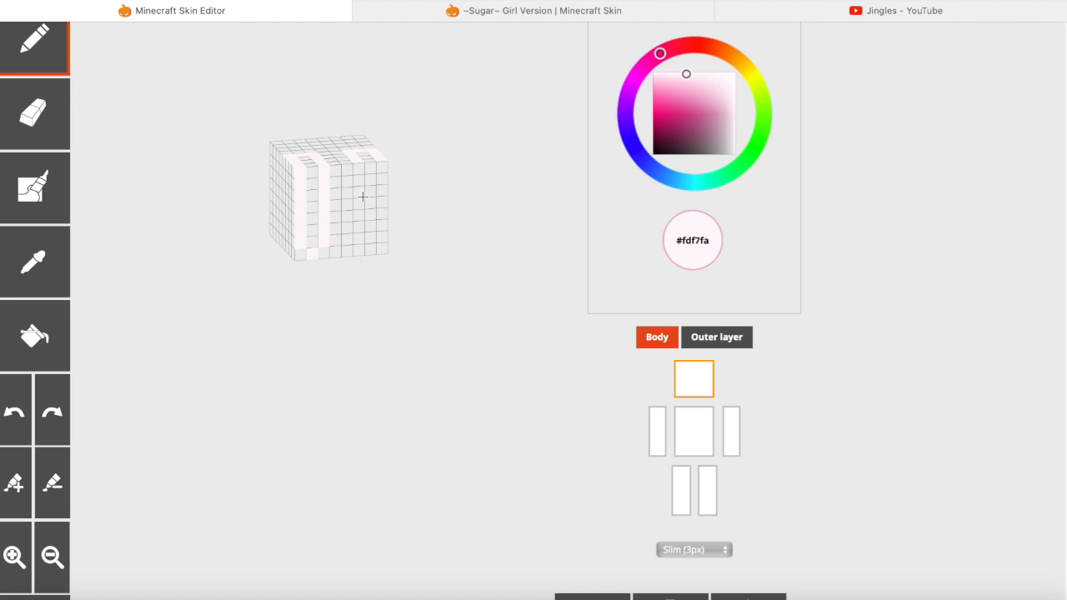
Step: Complete the second strip outline down the head's front and extend the outer edges onto the head's sides in #fdf7fa
{"action": "mouse_move", "coordinate": [358, 165]}
{"action": "left_mouse_down"}
{"action": "mouse_move", "coordinate": [358, 236]}
{"action": "mouse_move", "coordinate": [370, 251]}
{"action": "mouse_move", "coordinate": [381, 239]}
{"action": "mouse_move", "coordinate": [386, 164]}
{"action": "left_mouse_up"}
{"action": "left_click_drag", "start_coordinate": [233, 268], "coordinate": [271, 271]}
{"action": "mouse_move", "coordinate": [296, 169]}
{"action": "left_mouse_down"}
{"action": "mouse_move", "coordinate": [317, 177]}
{"action": "mouse_move", "coordinate": [318, 240]}
{"action": "left_mouse_up"}
{"action": "left_click_drag", "start_coordinate": [473, 269], "coordinate": [413, 253]}
{"action": "mouse_move", "coordinate": [352, 181]}
{"action": "left_mouse_down"}
{"action": "mouse_move", "coordinate": [326, 188]}
{"action": "mouse_move", "coordinate": [324, 244]}
{"action": "left_mouse_up"}
{"action": "mouse_move", "coordinate": [271, 322]}
{"action": "left_mouse_down"}
{"action": "mouse_move", "coordinate": [303, 269]}
{"action": "mouse_move", "coordinate": [354, 239]}
{"action": "left_mouse_up"}
{"action": "left_click_drag", "start_coordinate": [231, 217], "coordinate": [279, 327]}
Step: Show the arm holding the palette and fill the centres of both head strips with sampled #fcbae3
{"action": "left_click", "coordinate": [685, 454]}
{"action": "left_click", "coordinate": [731, 439]}
{"action": "left_click", "coordinate": [658, 431]}
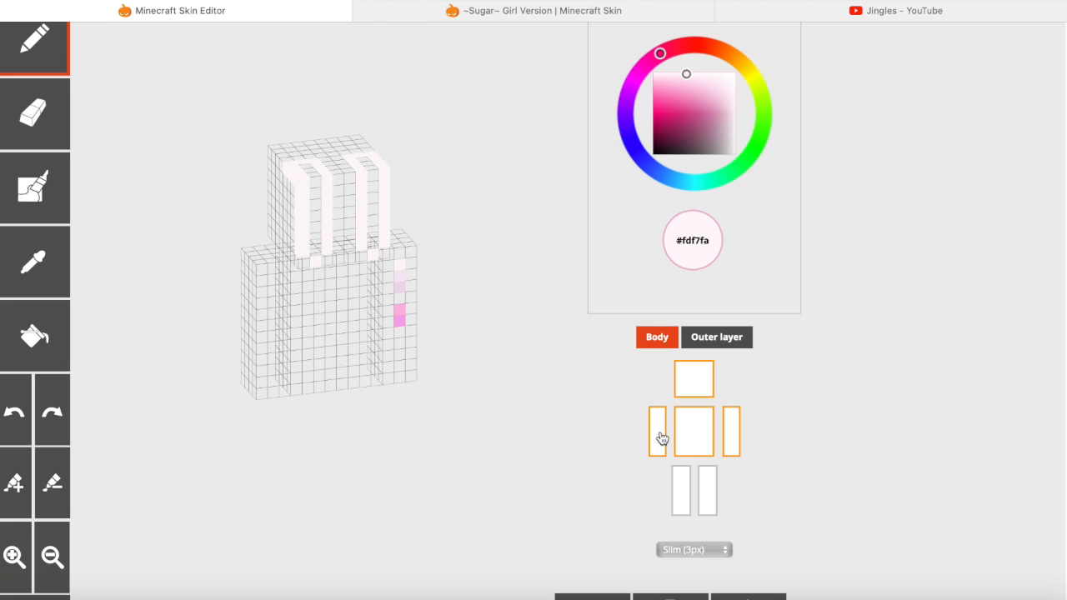
{"action": "left_click", "coordinate": [33, 263]}
{"action": "left_click", "coordinate": [399, 315]}
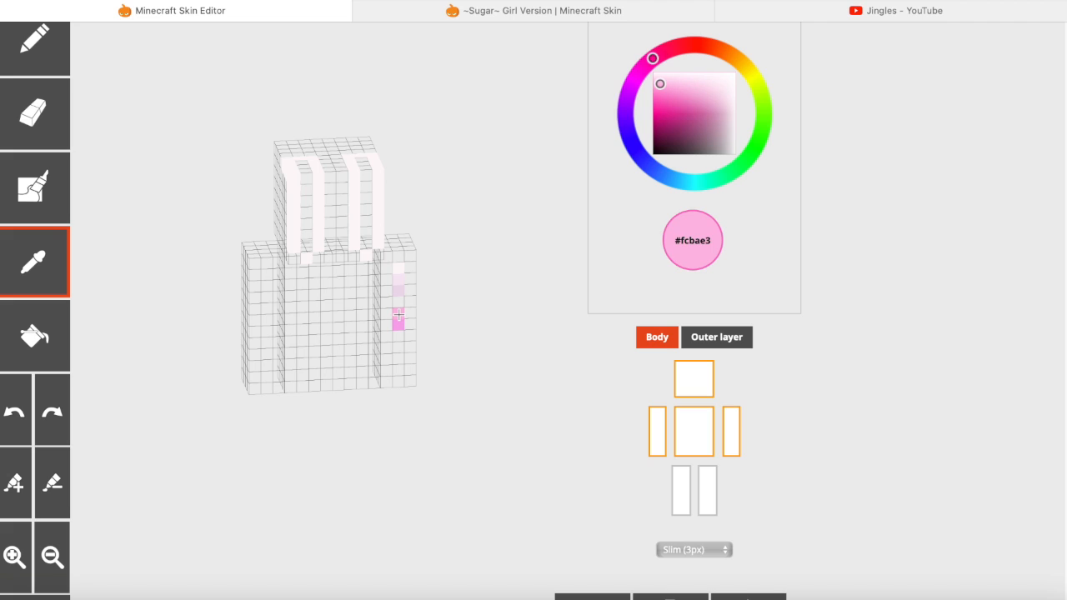
{"action": "left_click_drag", "start_coordinate": [362, 158], "coordinate": [361, 224]}
{"action": "left_click_drag", "start_coordinate": [302, 163], "coordinate": [307, 243]}
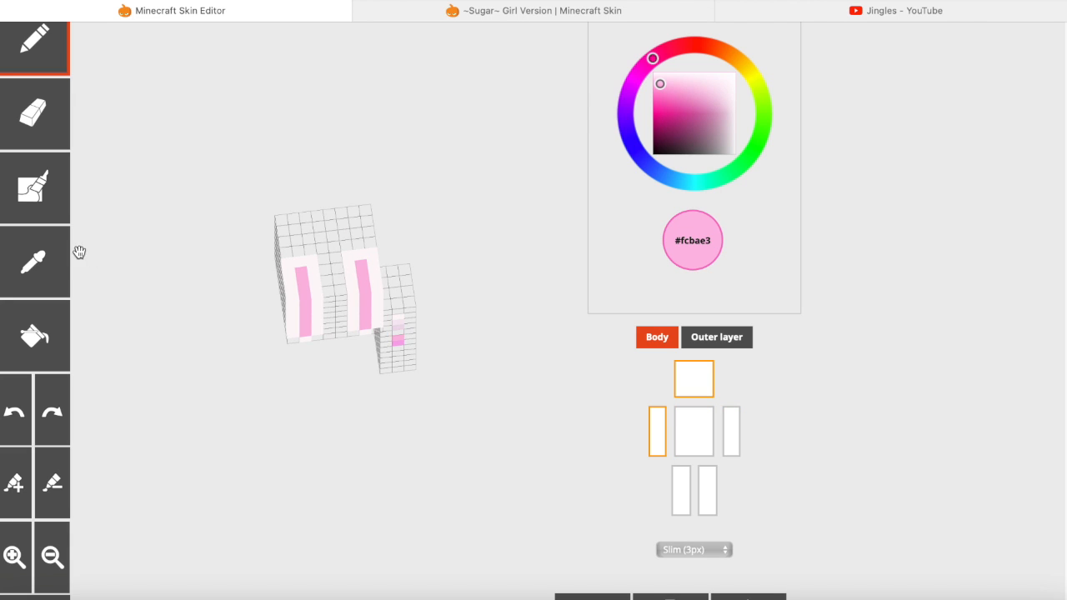
Step: Paint the corner pixels at the rear ends of both strips on the head's top in sampled #ebdbeb
{"action": "left_click", "coordinate": [58, 254]}
{"action": "left_click", "coordinate": [311, 265]}
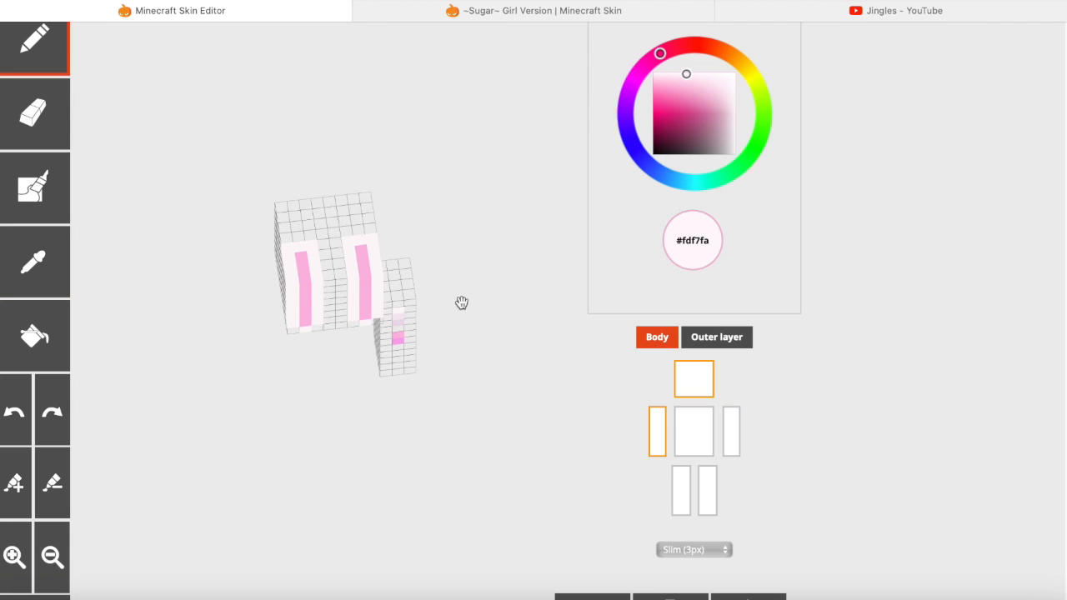
{"action": "left_click", "coordinate": [15, 273]}
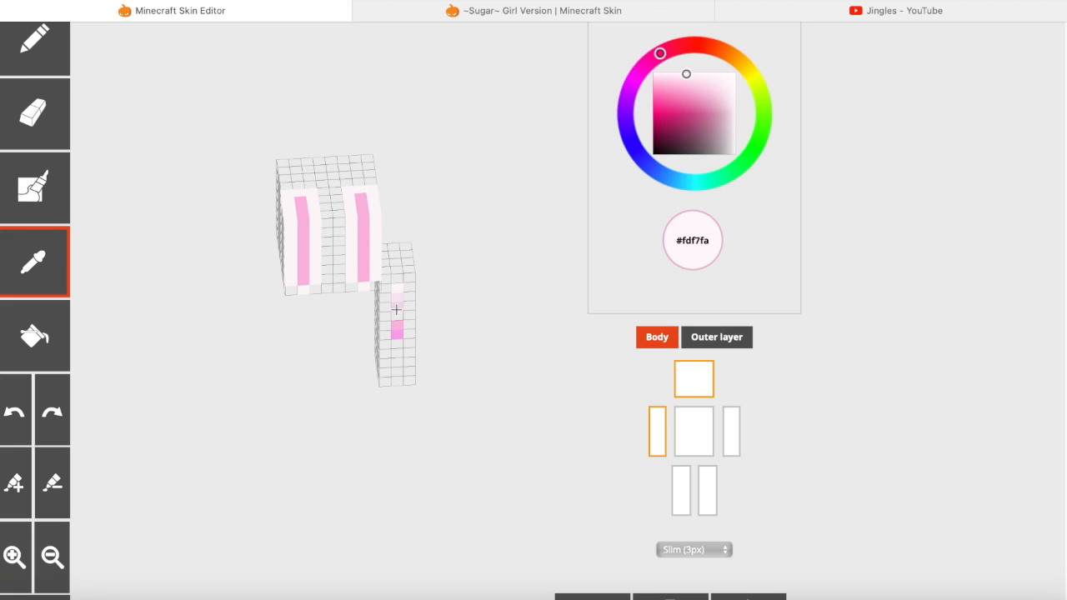
{"action": "left_click", "coordinate": [400, 305]}
{"action": "left_click_drag", "start_coordinate": [489, 300], "coordinate": [483, 417]}
{"action": "left_click", "coordinate": [347, 342]}
{"action": "left_click", "coordinate": [298, 345]}
{"action": "left_click_drag", "start_coordinate": [493, 420], "coordinate": [433, 307]}
Step: Shade the pale outlines of both strips on the head's top with sampled #f7e8f3
{"action": "left_click", "coordinate": [60, 263]}
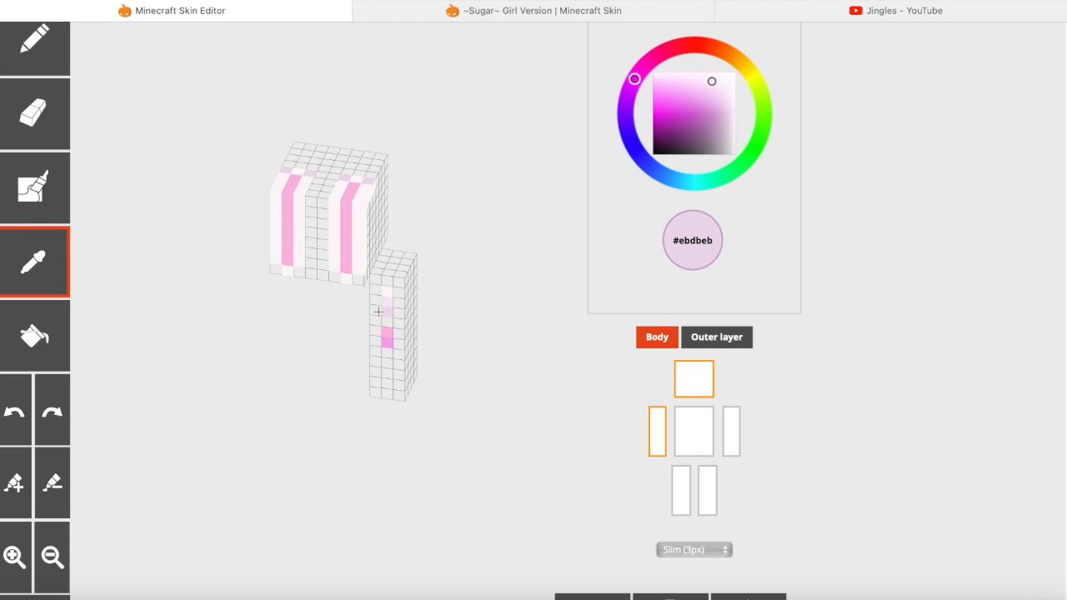
{"action": "left_click", "coordinate": [385, 300]}
{"action": "left_click_drag", "start_coordinate": [295, 376], "coordinate": [306, 465]}
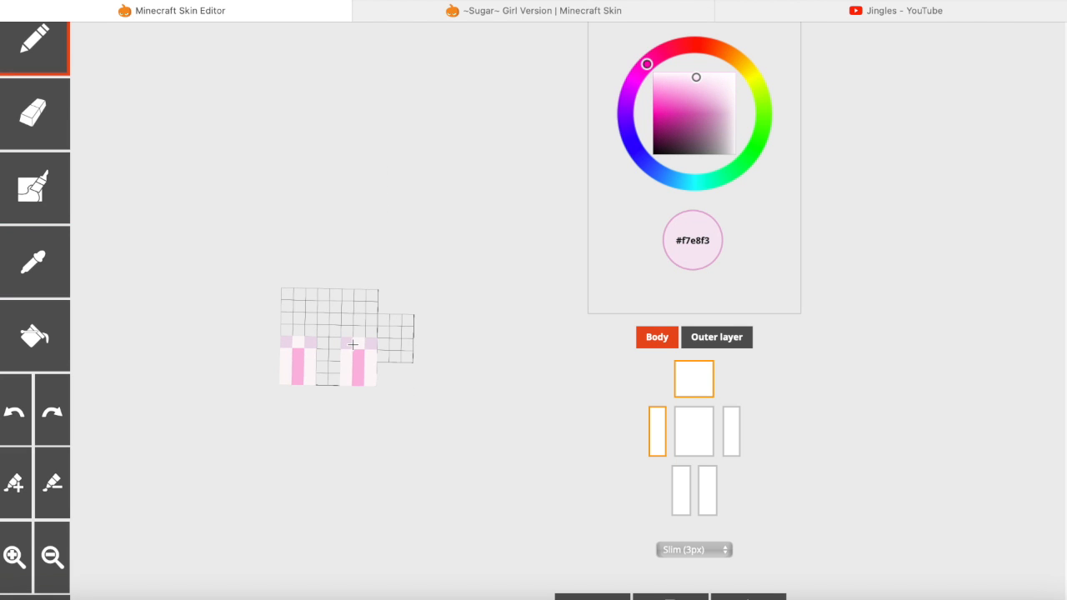
{"action": "left_click_drag", "start_coordinate": [352, 355], "coordinate": [345, 389]}
{"action": "left_click_drag", "start_coordinate": [370, 355], "coordinate": [373, 380]}
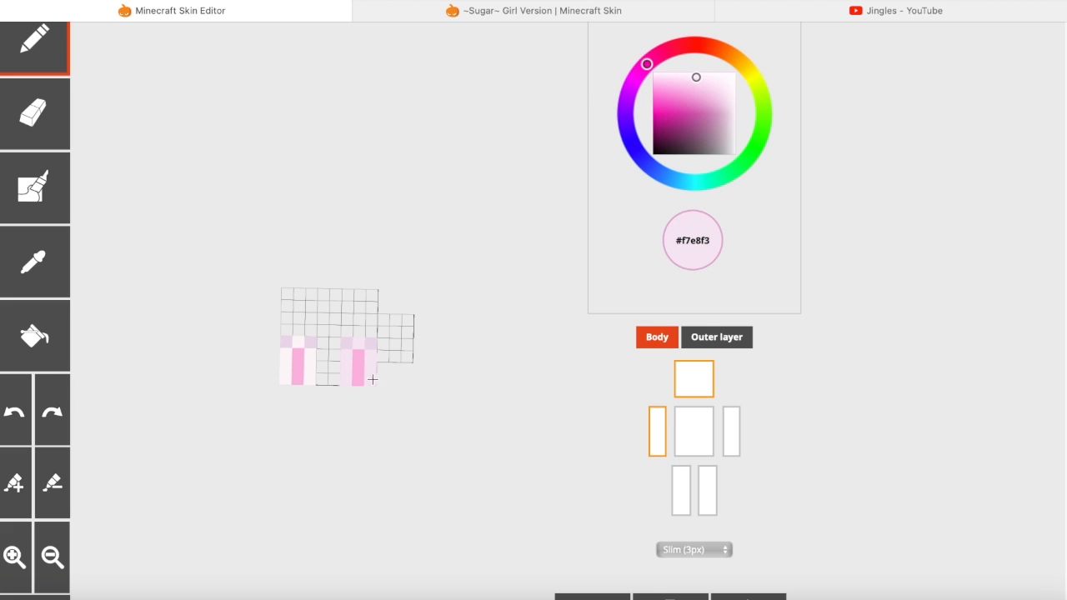
{"action": "left_click_drag", "start_coordinate": [308, 357], "coordinate": [308, 383]}
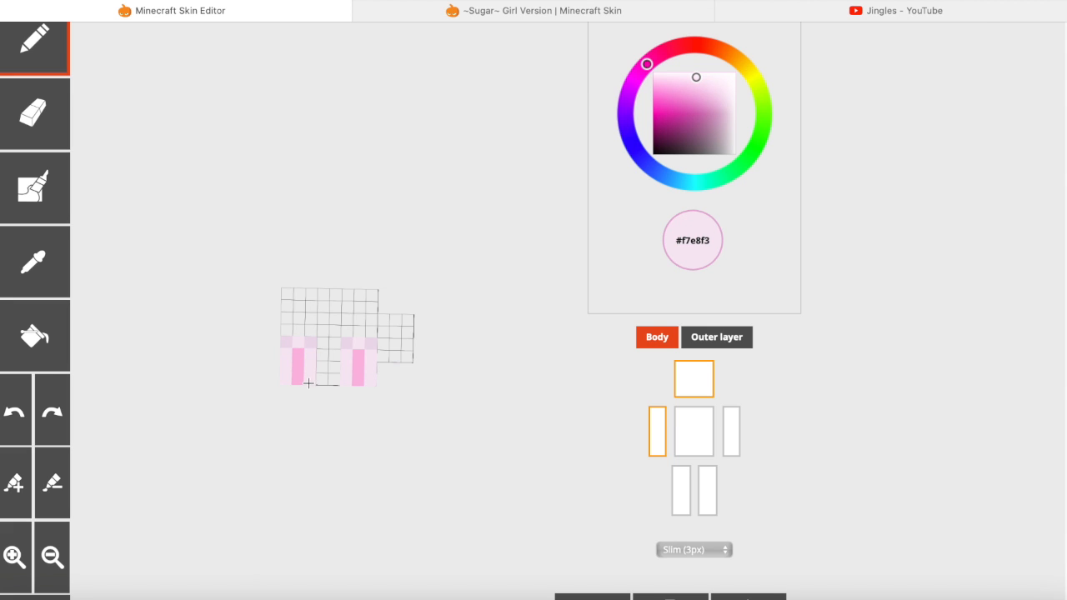
Step: Shade the strips' uppermost front and side pixels in #f7e8f3, with #ebdbeb at the rear ends on the sides
{"action": "mouse_move", "coordinate": [459, 450]}
{"action": "left_mouse_down"}
{"action": "mouse_move", "coordinate": [464, 281]}
{"action": "mouse_move", "coordinate": [446, 306]}
{"action": "left_mouse_up"}
{"action": "left_click_drag", "start_coordinate": [353, 172], "coordinate": [337, 177]}
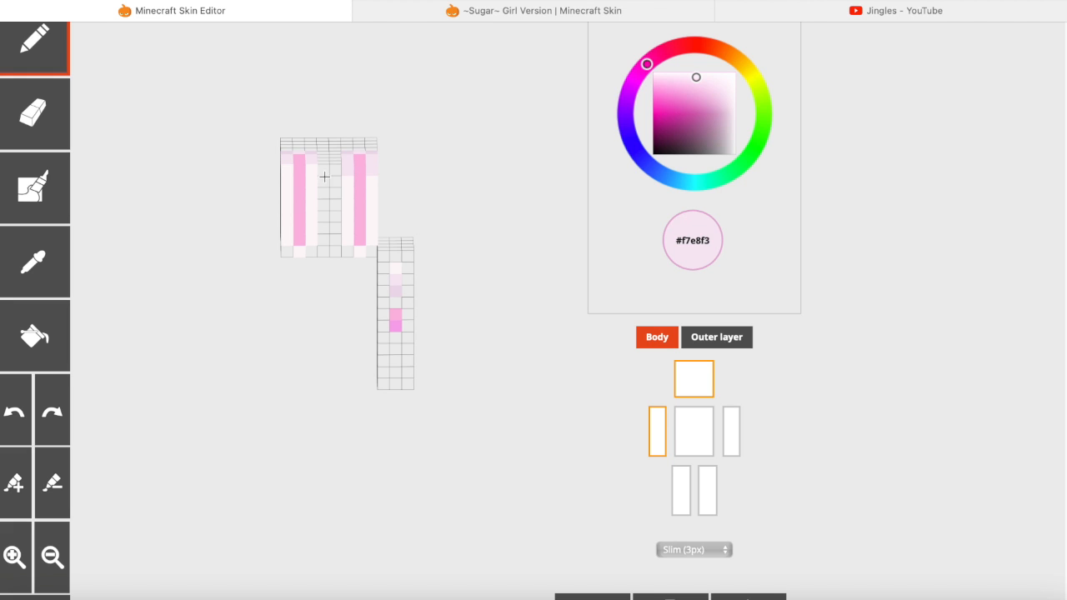
{"action": "left_click_drag", "start_coordinate": [441, 200], "coordinate": [332, 197]}
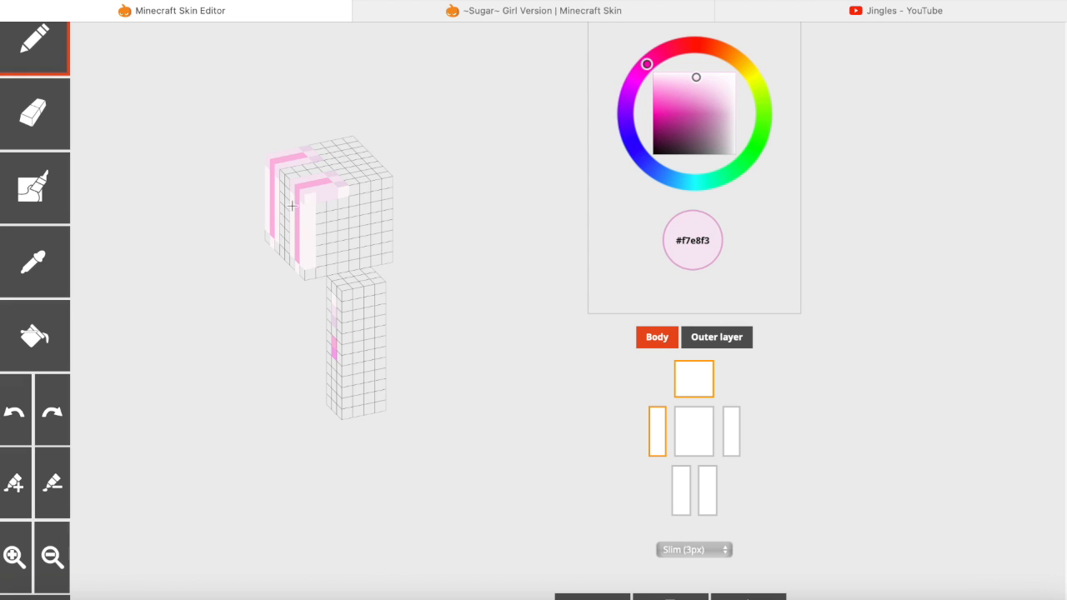
{"action": "left_click_drag", "start_coordinate": [182, 238], "coordinate": [413, 234]}
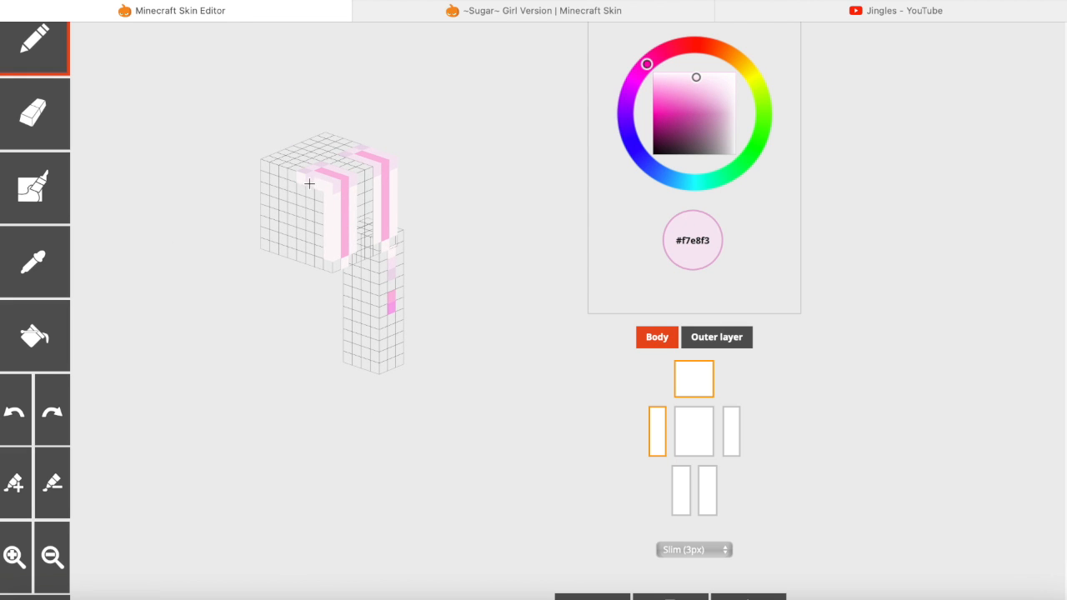
{"action": "left_click_drag", "start_coordinate": [310, 184], "coordinate": [327, 189]}
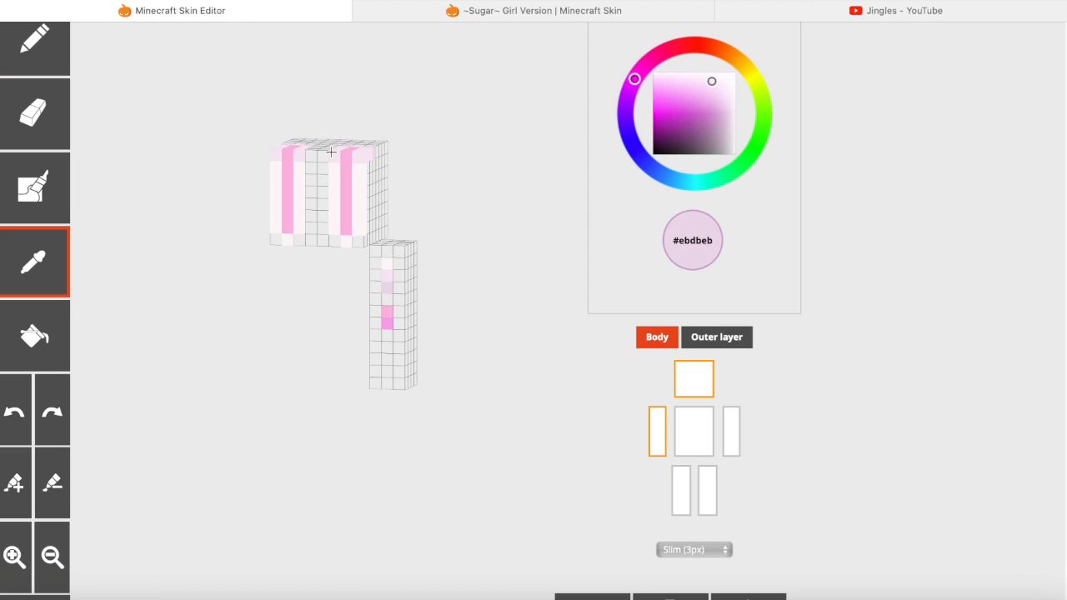
Step: Shade the lower outlines, end pixels and side edges of both strips with sampled #f7e8f3
{"action": "left_click", "coordinate": [389, 271]}
{"action": "left_click_drag", "start_coordinate": [441, 184], "coordinate": [455, 181]}
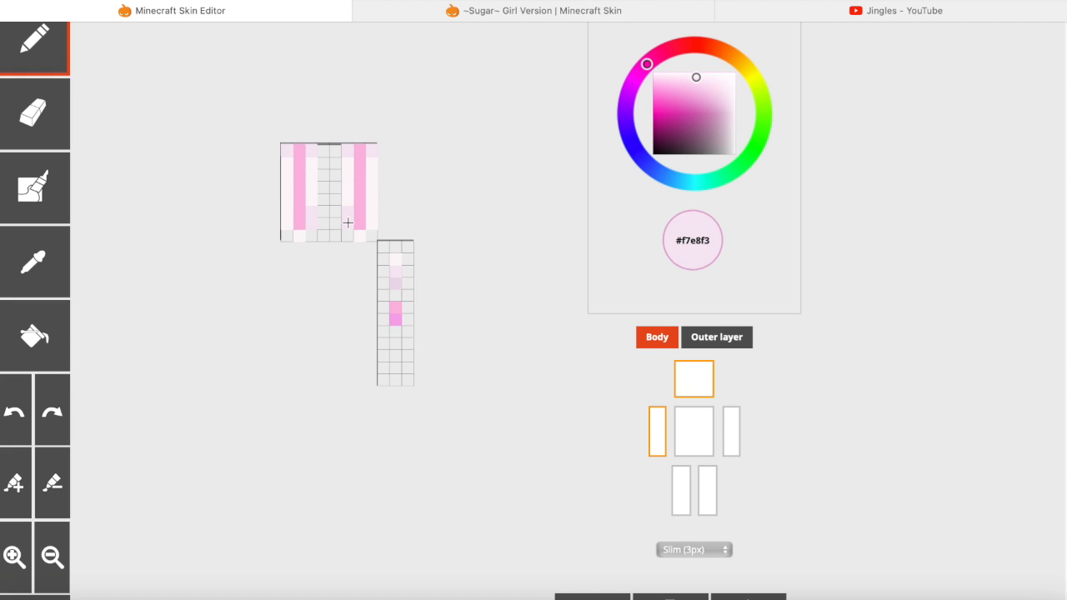
{"action": "left_click_drag", "start_coordinate": [288, 204], "coordinate": [290, 229]}
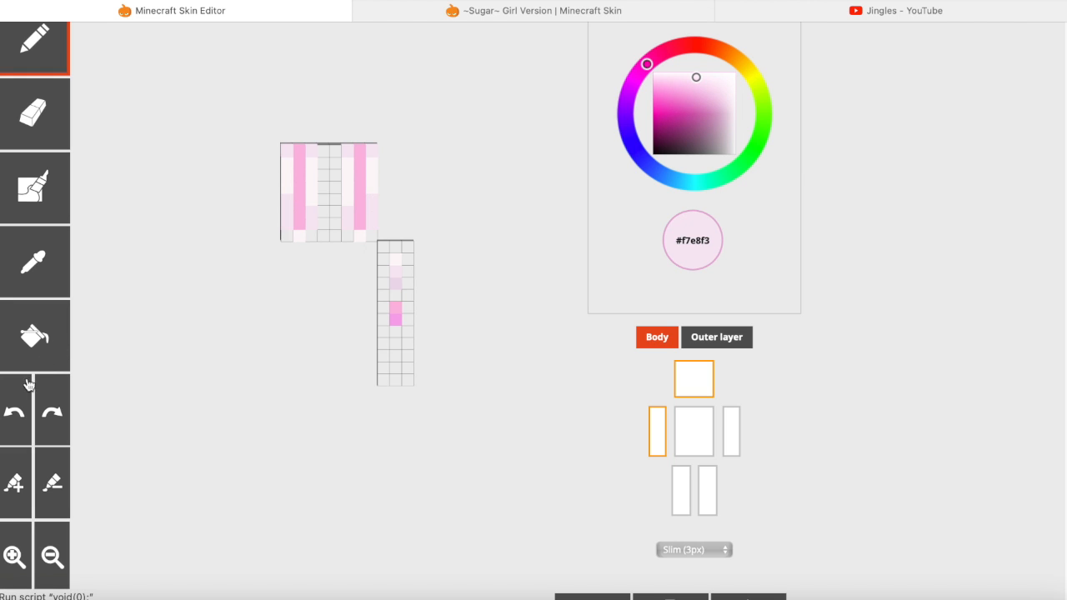
{"action": "left_click_drag", "start_coordinate": [356, 237], "coordinate": [339, 237]}
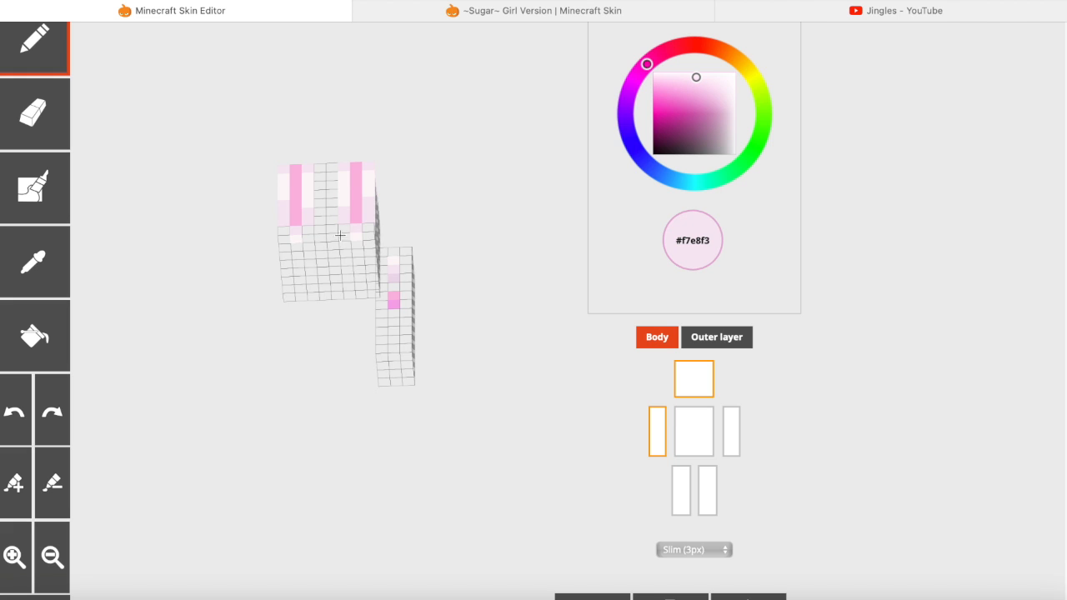
{"action": "mouse_move", "coordinate": [447, 203]}
{"action": "left_mouse_down"}
{"action": "mouse_move", "coordinate": [372, 241]}
{"action": "mouse_move", "coordinate": [313, 181]}
{"action": "left_mouse_up"}
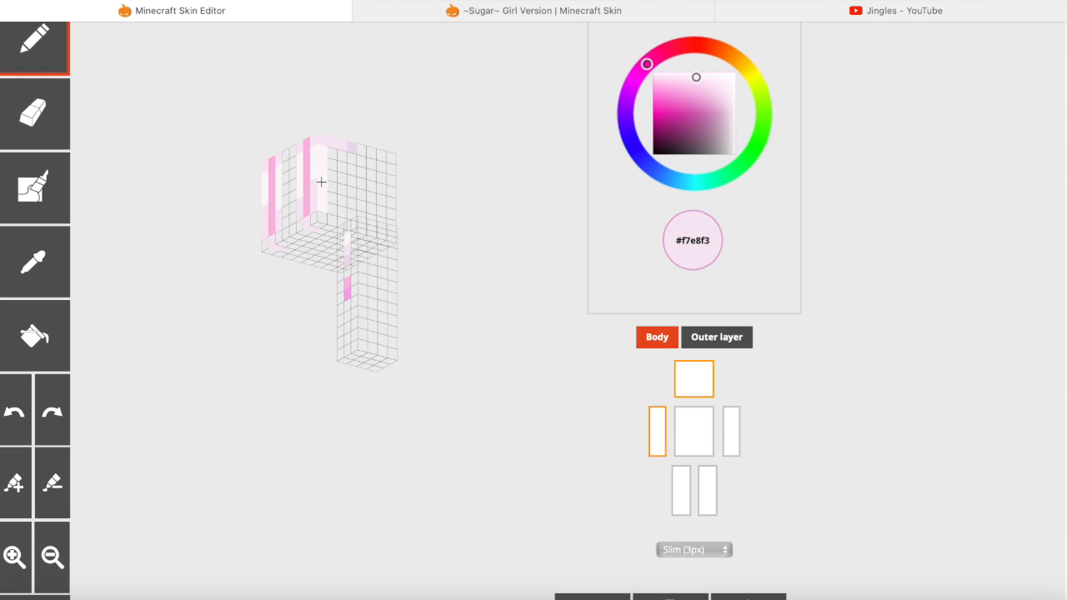
{"action": "left_click_drag", "start_coordinate": [202, 209], "coordinate": [320, 206]}
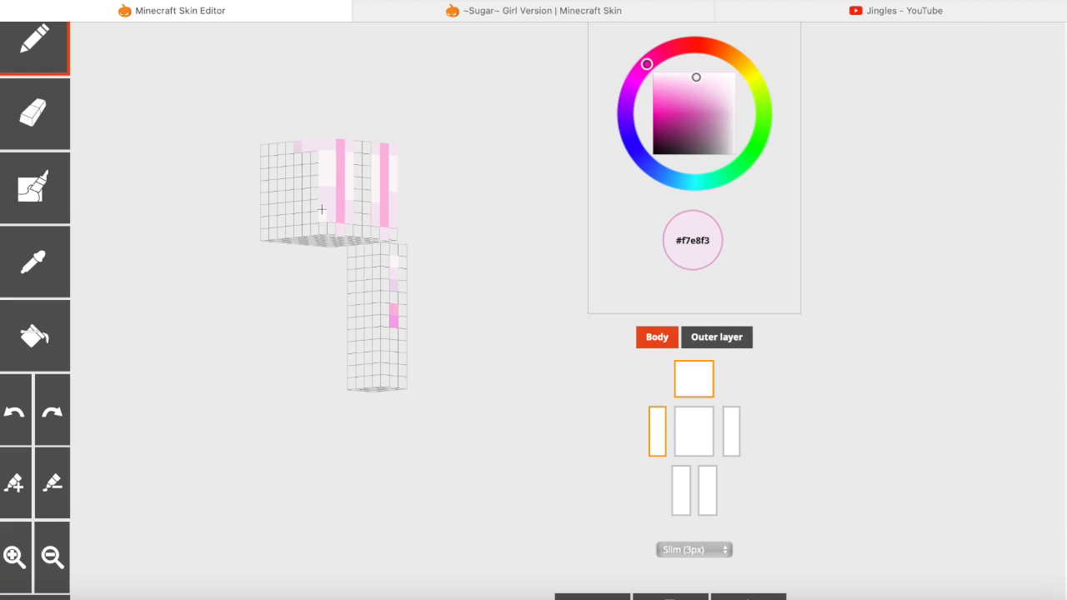
Step: Sample #f6a7ea from the arm palette and darken the lower centres of both strips on the head's front
{"action": "mouse_move", "coordinate": [506, 222]}
{"action": "left_mouse_down"}
{"action": "mouse_move", "coordinate": [397, 259]}
{"action": "mouse_move", "coordinate": [409, 269]}
{"action": "left_mouse_up"}
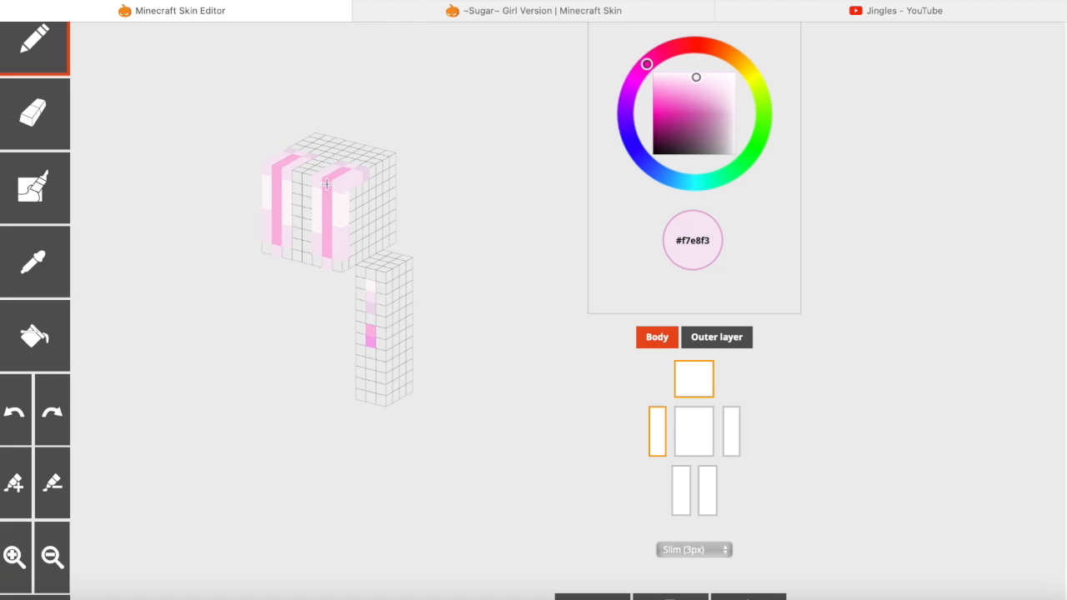
{"action": "key", "text": "i"}
{"action": "left_click", "coordinate": [372, 342]}
{"action": "key", "text": "b"}
{"action": "left_click_drag", "start_coordinate": [235, 297], "coordinate": [277, 270]}
{"action": "left_click_drag", "start_coordinate": [355, 210], "coordinate": [353, 228]}
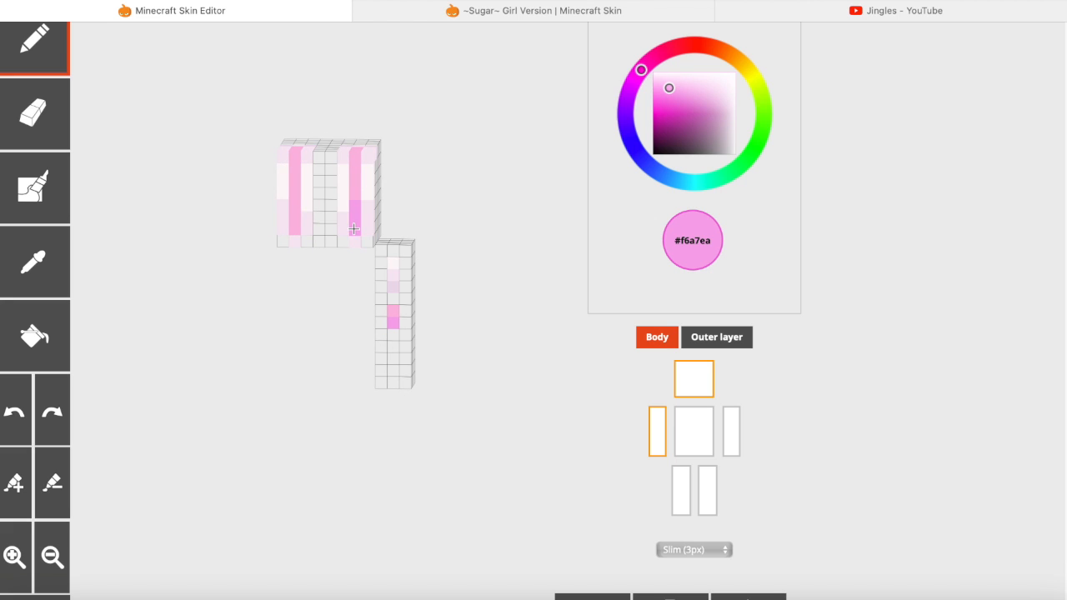
{"action": "left_click_drag", "start_coordinate": [294, 207], "coordinate": [294, 230]}
Step: Darken the strips' centres on the head's top and uppermost front row with #f6a7ea
{"action": "mouse_move", "coordinate": [402, 196]}
{"action": "left_mouse_down"}
{"action": "mouse_move", "coordinate": [426, 175]}
{"action": "mouse_move", "coordinate": [419, 253]}
{"action": "left_mouse_up"}
{"action": "left_click_drag", "start_coordinate": [358, 215], "coordinate": [358, 234]}
{"action": "left_click_drag", "start_coordinate": [474, 275], "coordinate": [472, 309]}
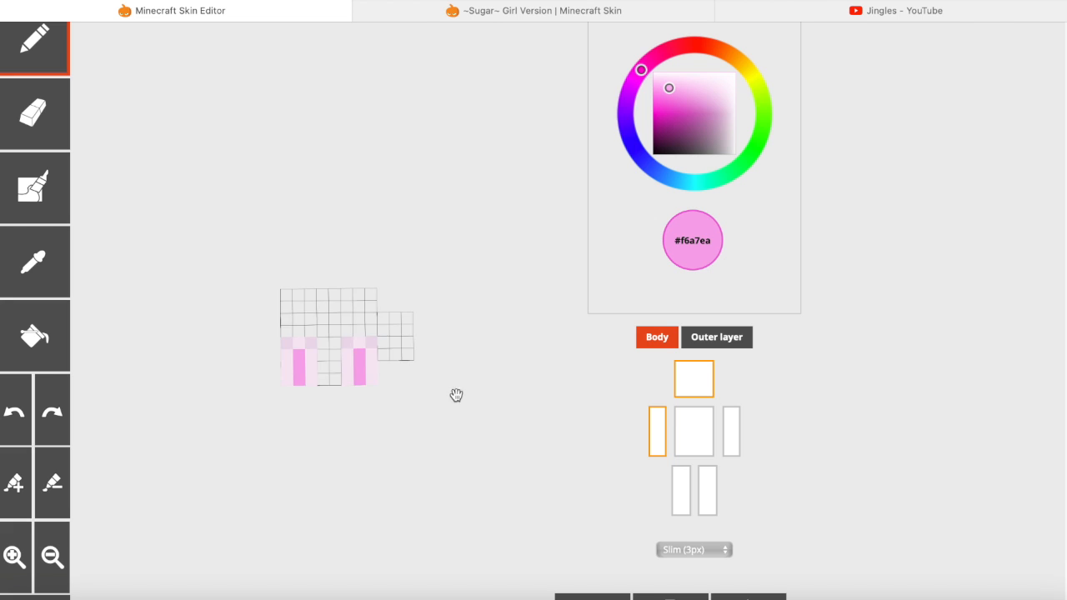
{"action": "left_click_drag", "start_coordinate": [456, 395], "coordinate": [459, 236]}
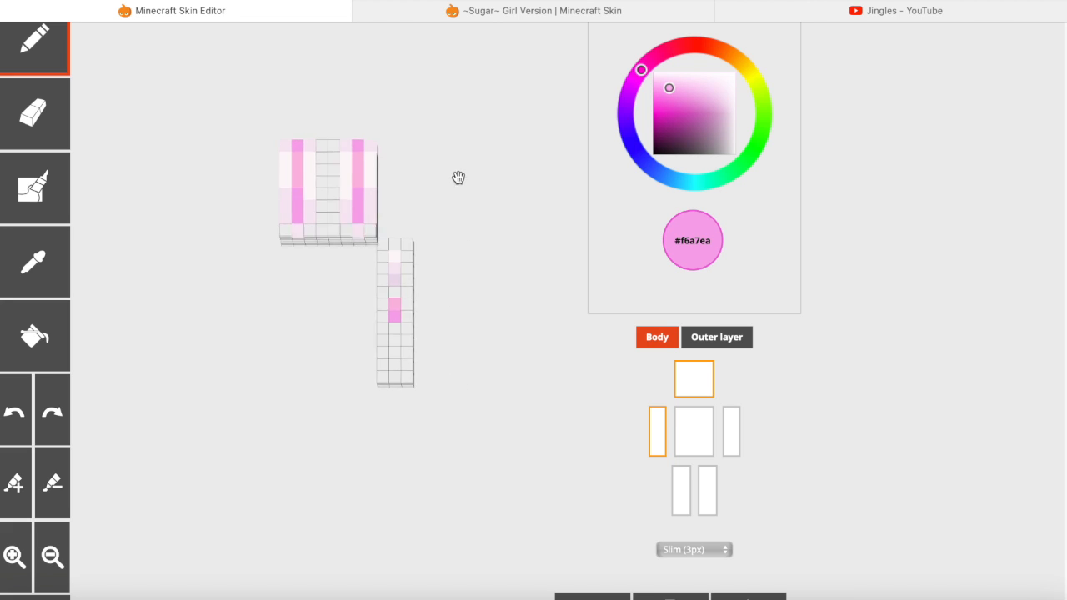
Step: Show the outer layer, trace both strips' outlines on the head's top in sampled #f7e8f3, and check them with the body hidden
{"action": "left_click", "coordinate": [685, 336]}
{"action": "left_click_drag", "start_coordinate": [479, 242], "coordinate": [484, 326]}
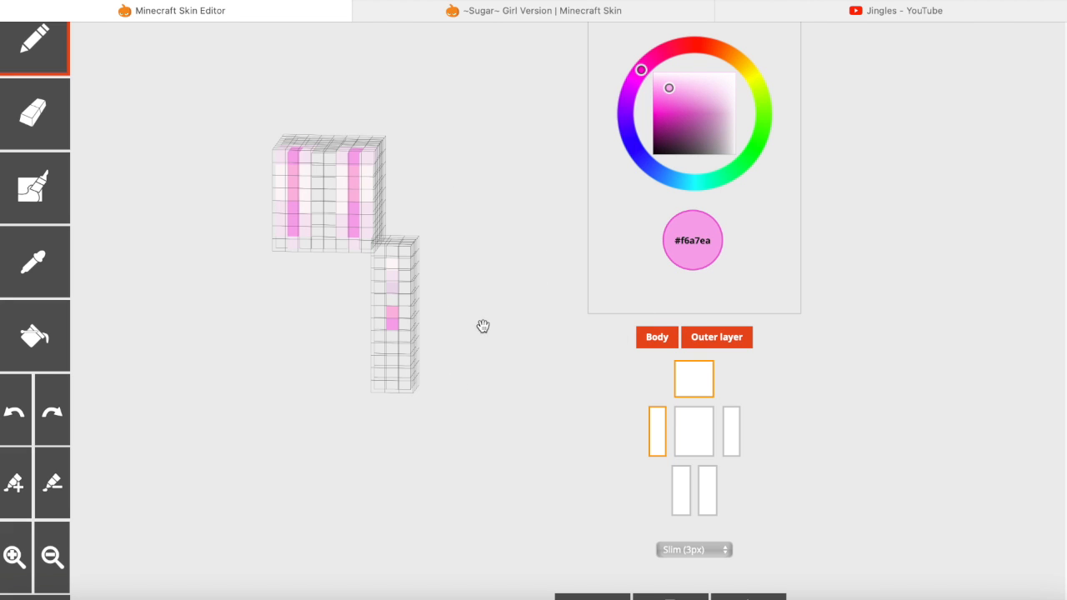
{"action": "left_click_drag", "start_coordinate": [176, 143], "coordinate": [192, 334]}
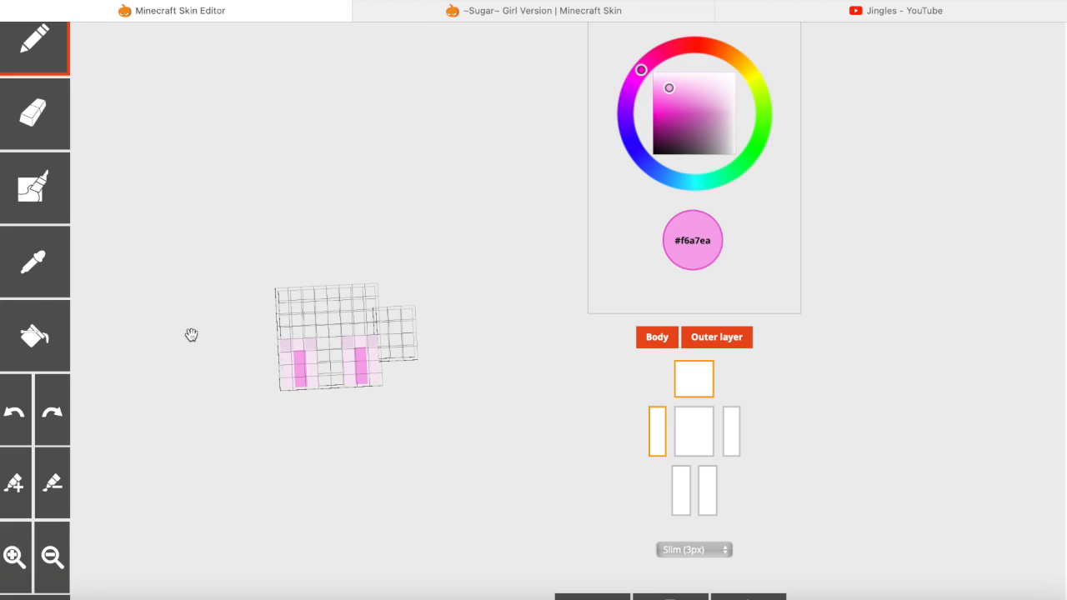
{"action": "left_click", "coordinate": [47, 287]}
{"action": "left_click", "coordinate": [349, 376]}
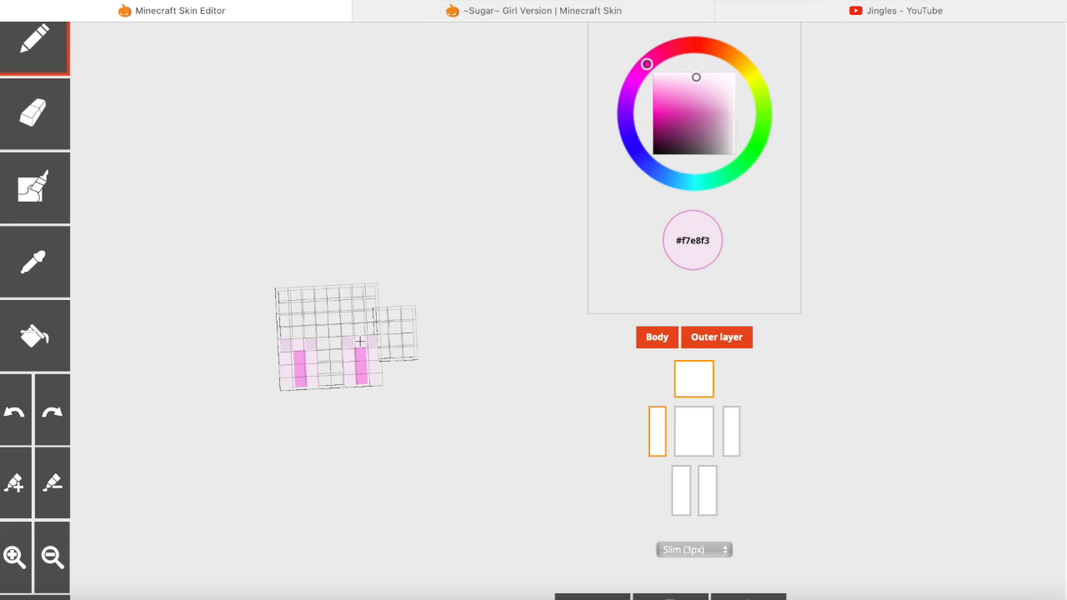
{"action": "left_click_drag", "start_coordinate": [351, 354], "coordinate": [353, 380]}
{"action": "left_click_drag", "start_coordinate": [288, 357], "coordinate": [289, 388]}
{"action": "left_click", "coordinate": [657, 337]}
{"action": "left_click", "coordinate": [657, 337]}
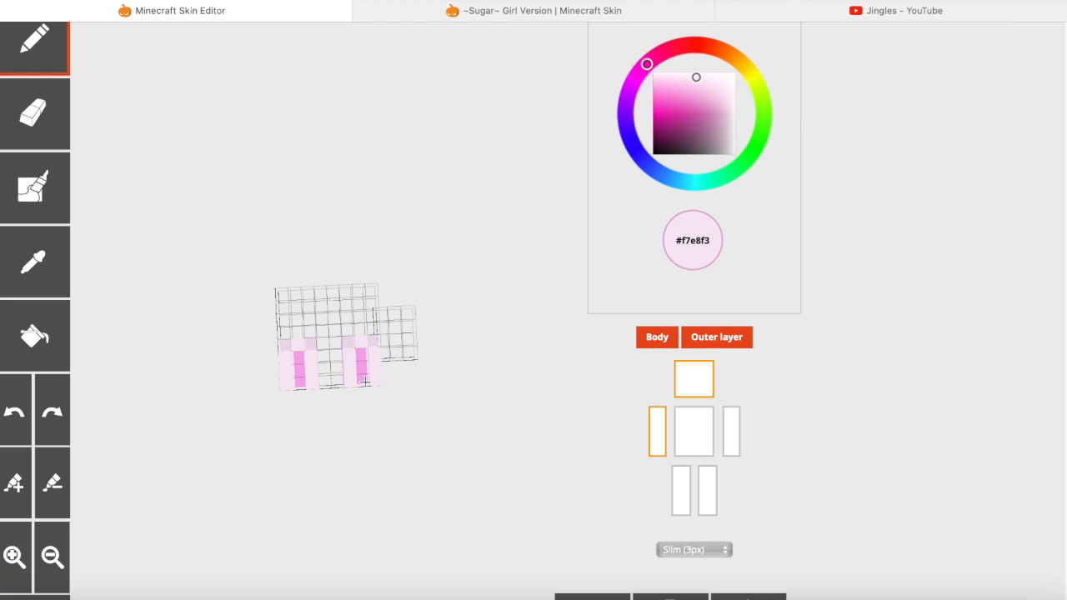
{"action": "left_click_drag", "start_coordinate": [498, 408], "coordinate": [502, 263]}
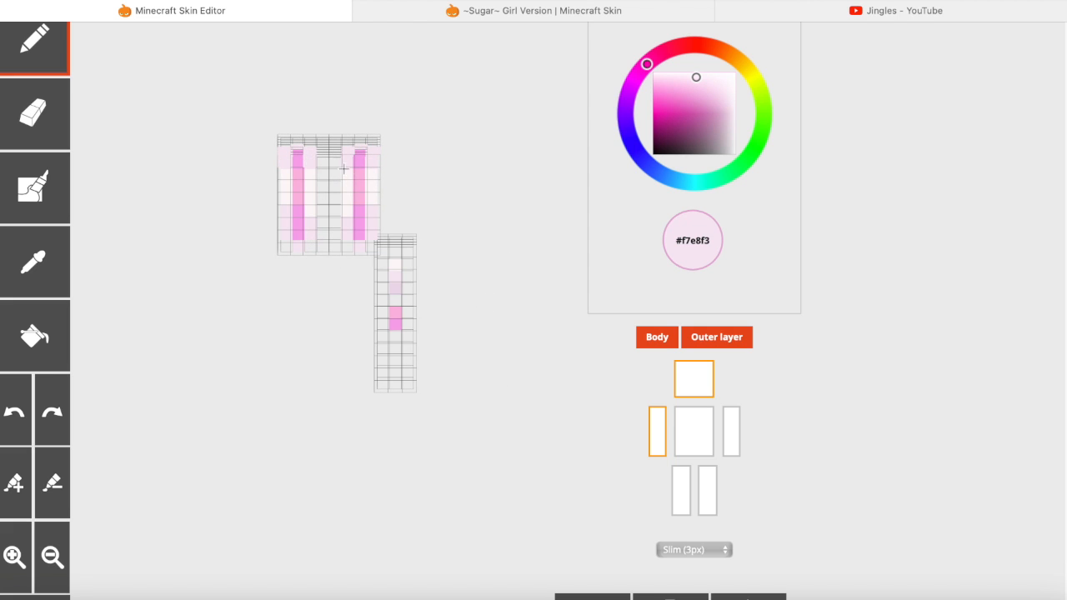
Step: Trace the rest of both strips' outlines on the head's top outer layer with sampled #f7e8f3, checking with the body hidden
{"action": "left_click", "coordinate": [660, 342]}
{"action": "left_click_drag", "start_coordinate": [619, 321], "coordinate": [455, 262]}
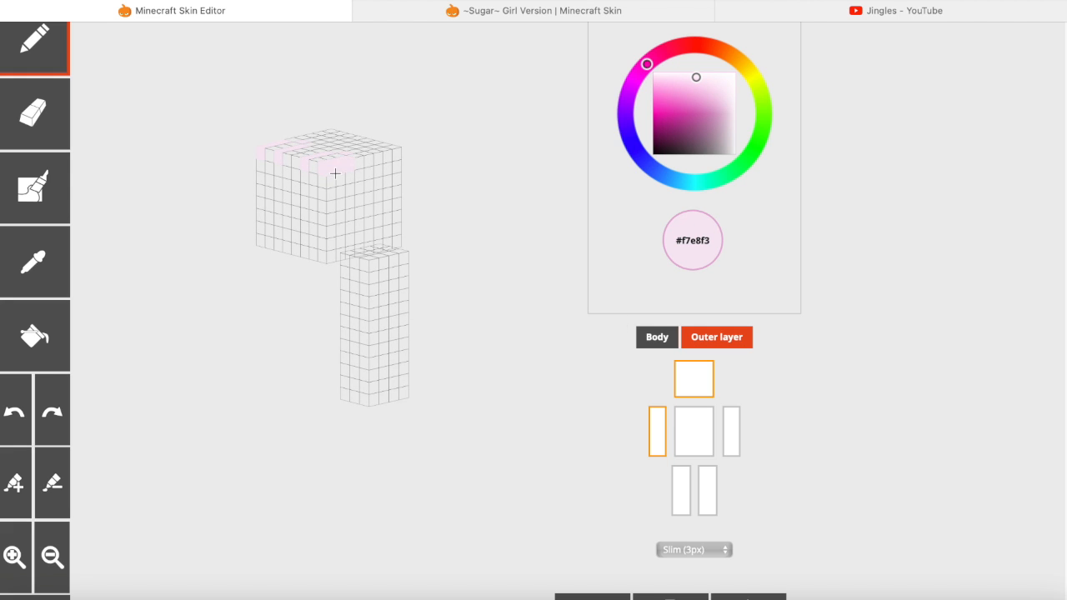
{"action": "left_click_drag", "start_coordinate": [211, 223], "coordinate": [312, 164]}
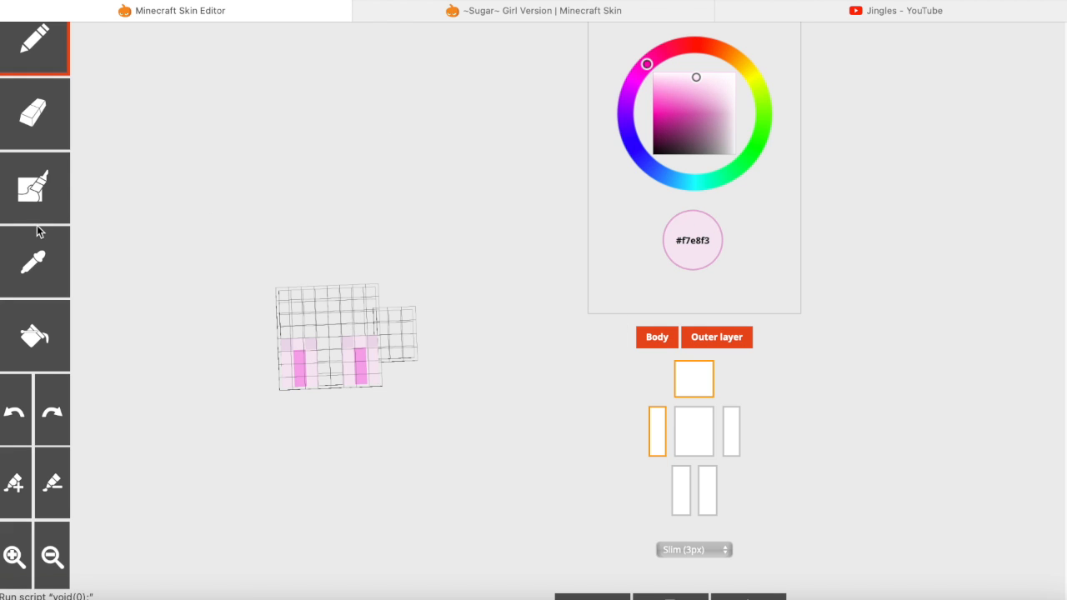
{"action": "left_click", "coordinate": [33, 262]}
{"action": "left_click", "coordinate": [362, 342]}
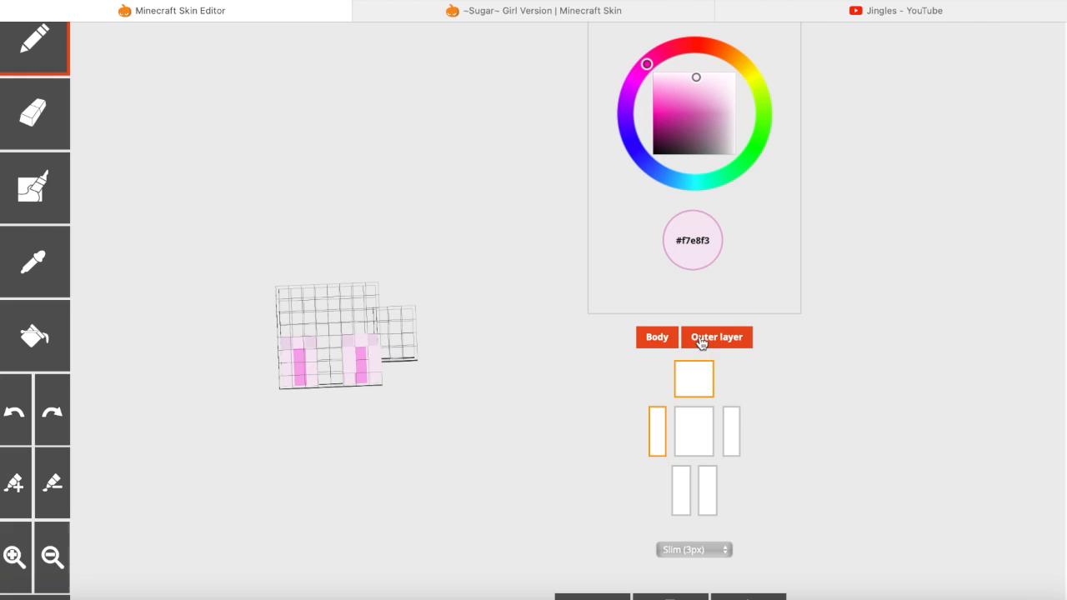
{"action": "left_click", "coordinate": [652, 339]}
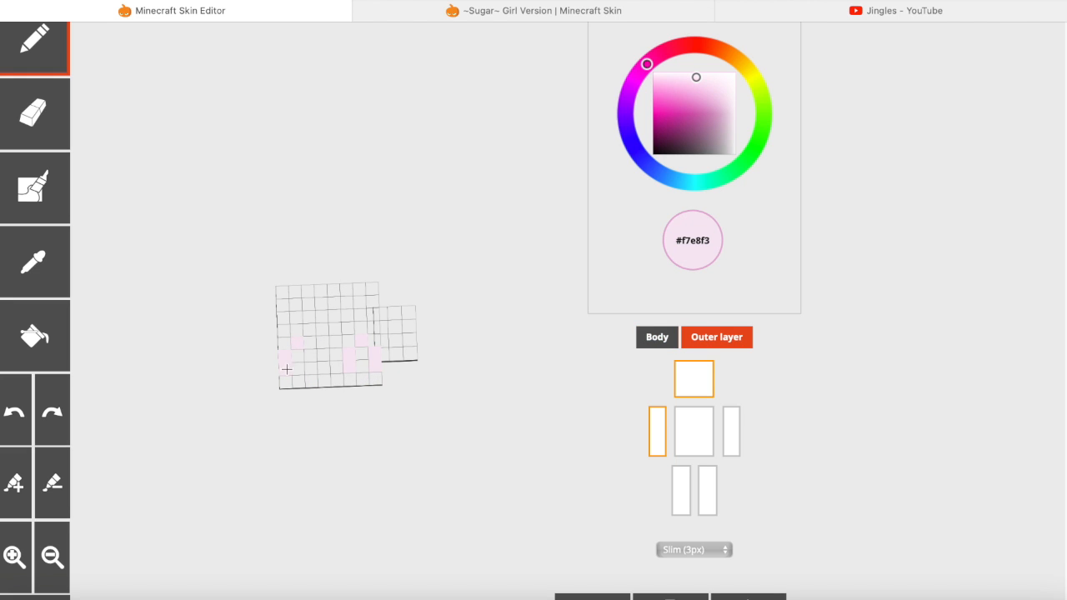
{"action": "left_click", "coordinate": [652, 338]}
Step: Sample #fdf7fa and paint the upper side outlines of both strips on the head's front outer layer, checking with the body hidden
{"action": "left_click_drag", "start_coordinate": [458, 428], "coordinate": [344, 232]}
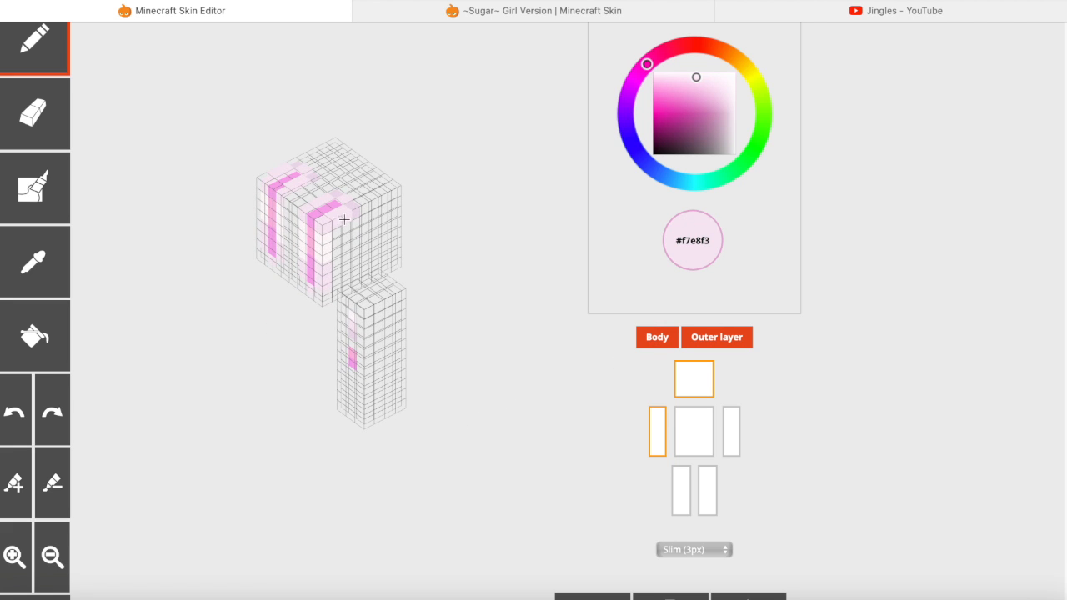
{"action": "left_click_drag", "start_coordinate": [202, 292], "coordinate": [339, 198]}
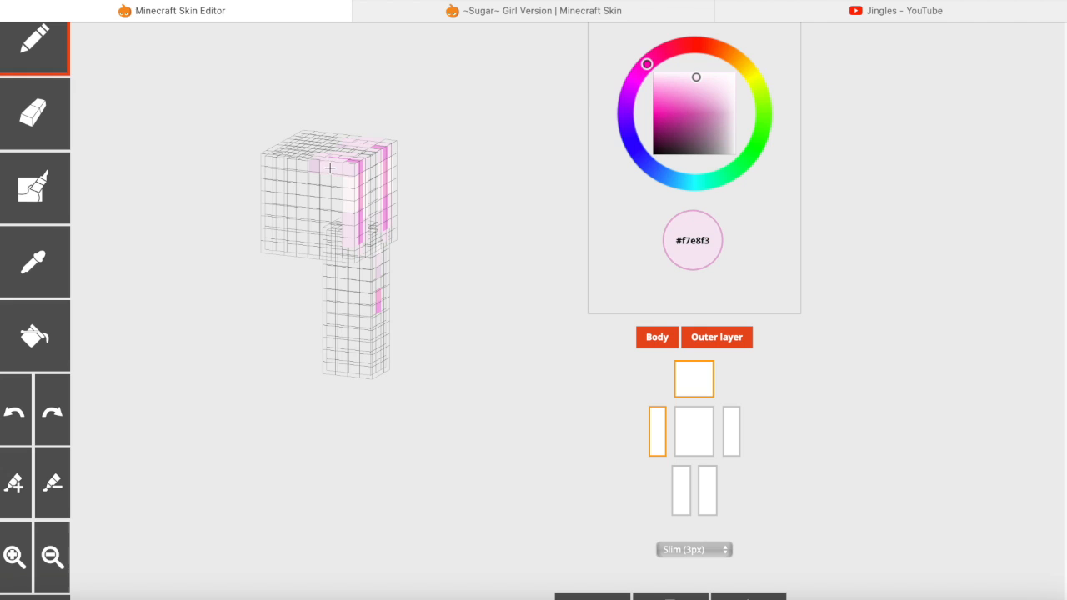
{"action": "left_click_drag", "start_coordinate": [438, 199], "coordinate": [422, 203]}
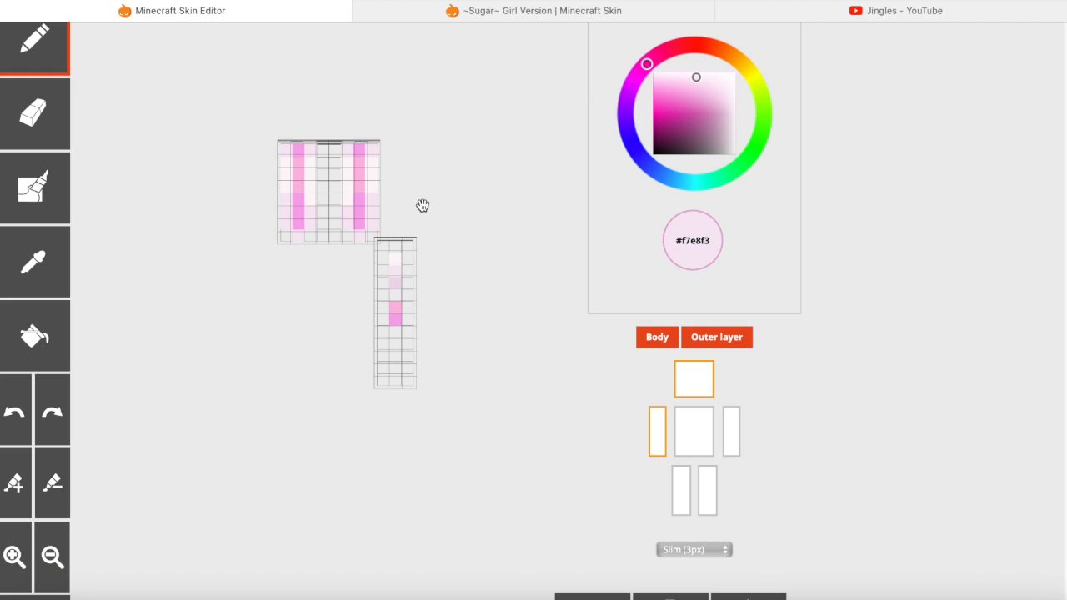
{"action": "left_click", "coordinate": [34, 262]}
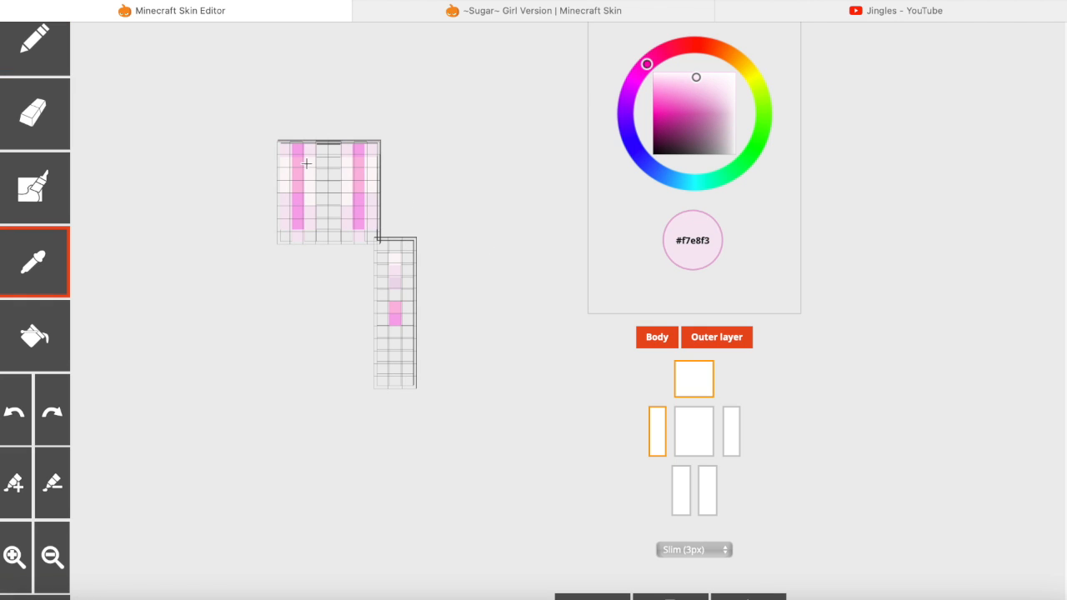
{"action": "left_click", "coordinate": [305, 165]}
{"action": "left_click_drag", "start_coordinate": [305, 164], "coordinate": [310, 201]}
{"action": "left_click_drag", "start_coordinate": [284, 166], "coordinate": [285, 190]}
{"action": "mouse_move", "coordinate": [347, 161]}
{"action": "left_mouse_down"}
{"action": "mouse_move", "coordinate": [350, 189]}
{"action": "mouse_move", "coordinate": [373, 184]}
{"action": "left_mouse_up"}
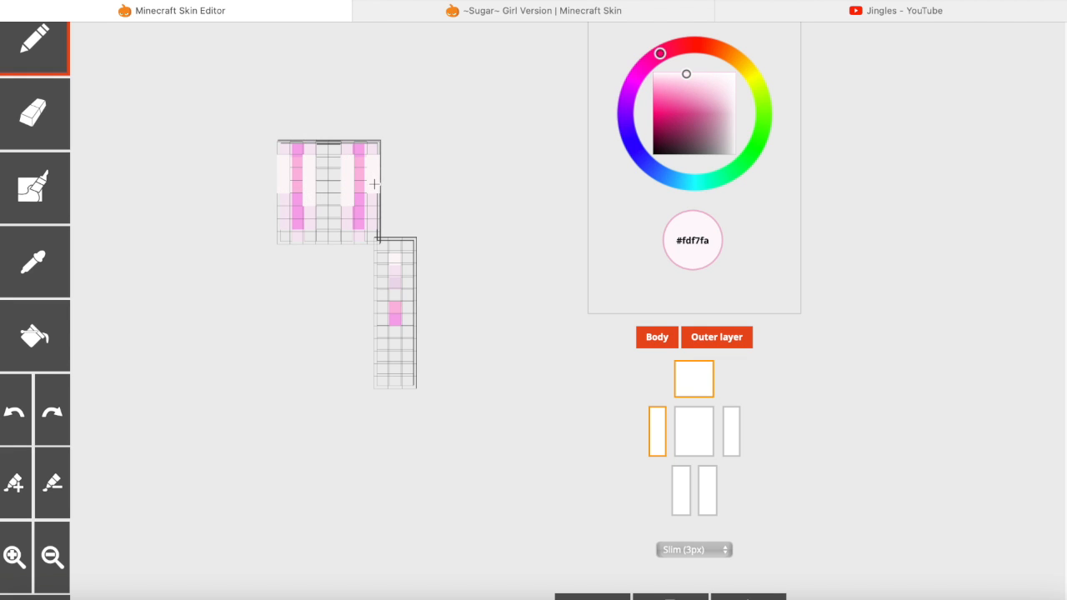
{"action": "left_click_drag", "start_coordinate": [496, 267], "coordinate": [387, 270]}
{"action": "mouse_move", "coordinate": [197, 205]}
{"action": "left_mouse_down"}
{"action": "mouse_move", "coordinate": [272, 191]}
{"action": "mouse_move", "coordinate": [338, 159]}
{"action": "mouse_move", "coordinate": [406, 245]}
{"action": "mouse_move", "coordinate": [444, 261]}
{"action": "mouse_move", "coordinate": [455, 248]}
{"action": "mouse_move", "coordinate": [538, 233]}
{"action": "mouse_move", "coordinate": [480, 234]}
{"action": "left_mouse_up"}
{"action": "left_click", "coordinate": [642, 337]}
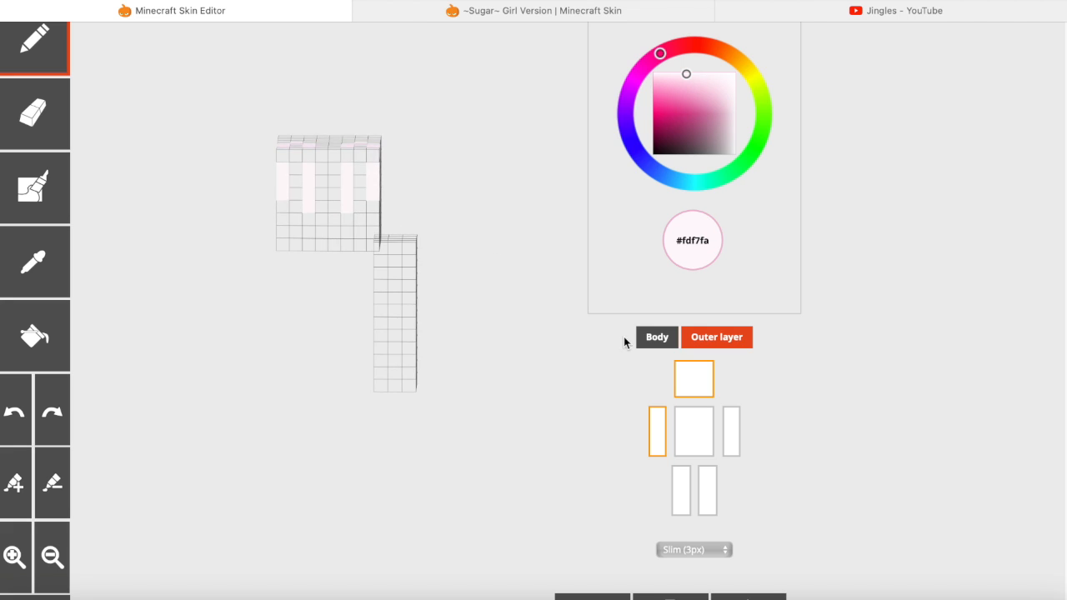
{"action": "left_click", "coordinate": [642, 337]}
Step: Sample #f7e8f3 and paint the end pixel below each strip on the head's outer layer, checking with the body hidden
{"action": "left_click", "coordinate": [34, 262]}
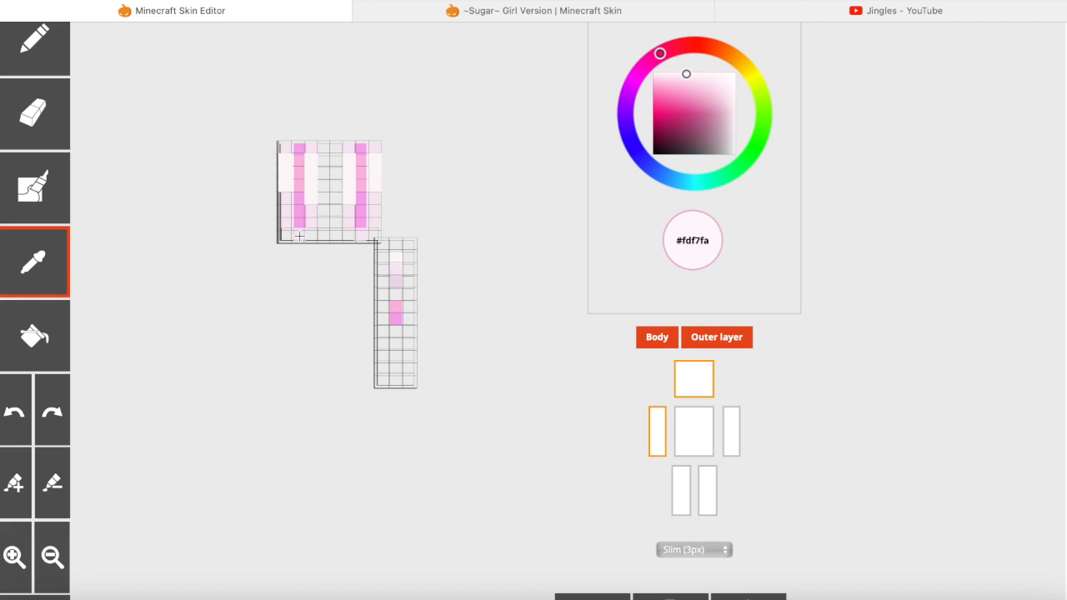
{"action": "left_click", "coordinate": [297, 236]}
{"action": "left_click", "coordinate": [647, 344]}
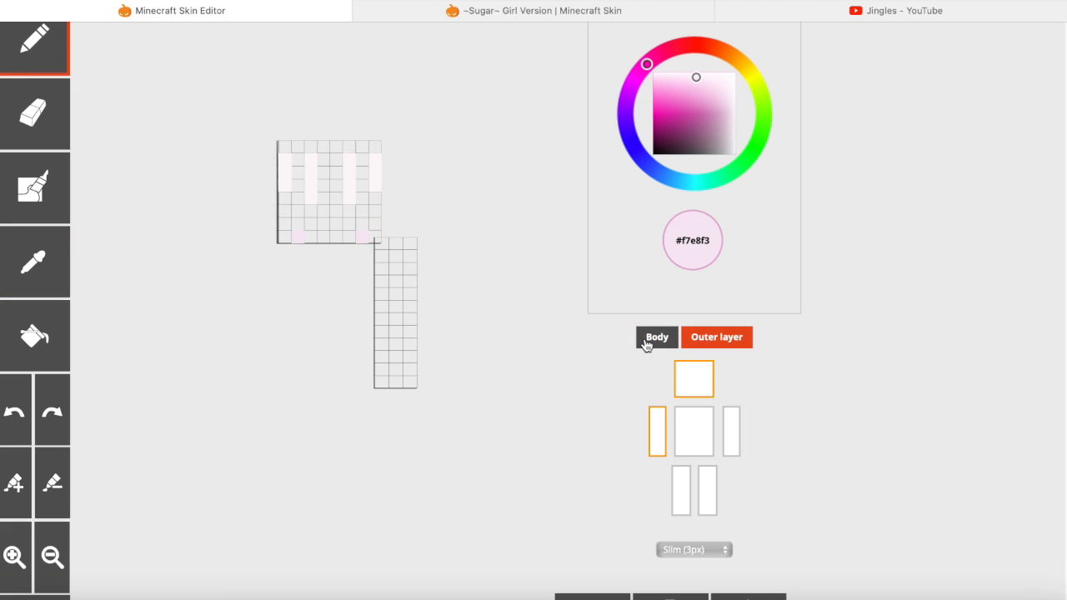
{"action": "left_click", "coordinate": [647, 344]}
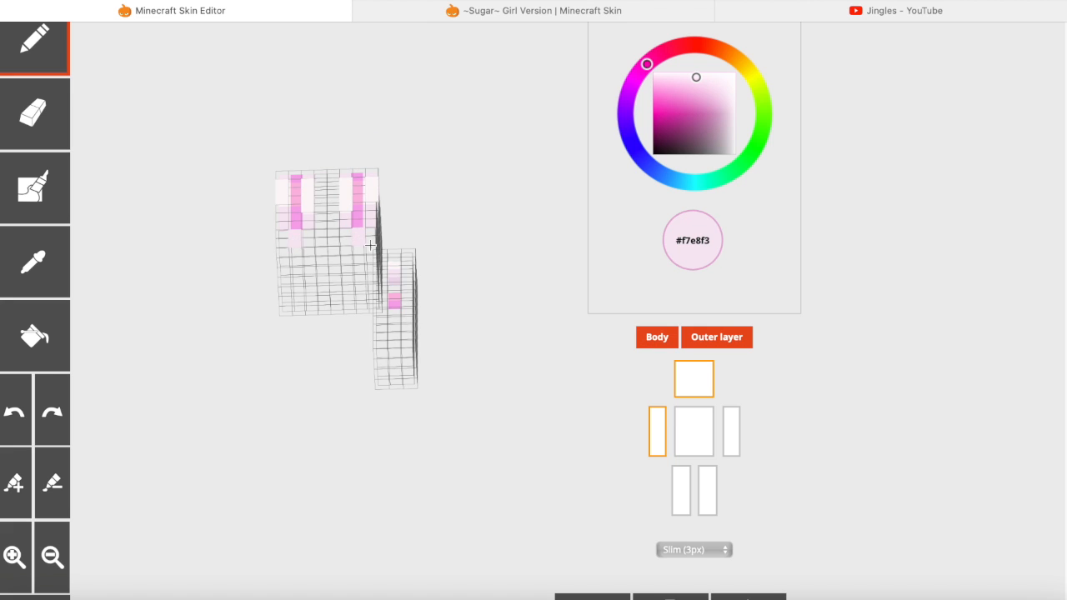
Step: Show the torso, the hidden arm and both legs again, and view the finished ears on the full model
{"action": "left_click", "coordinate": [699, 442]}
{"action": "left_click", "coordinate": [731, 434]}
{"action": "left_click", "coordinate": [708, 491]}
{"action": "left_click", "coordinate": [682, 492]}
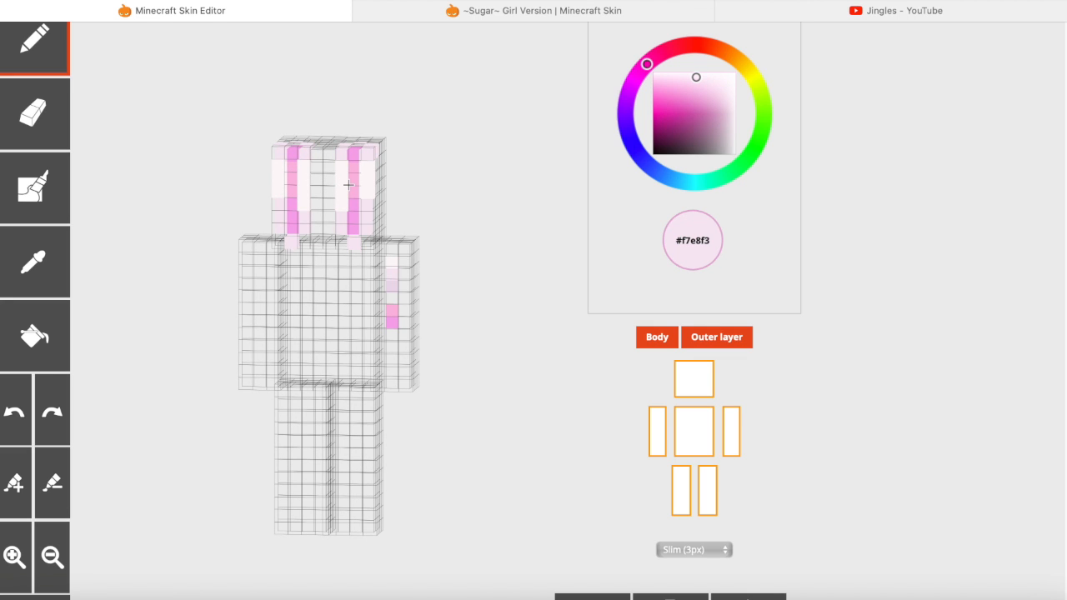
{"action": "left_click_drag", "start_coordinate": [369, 189], "coordinate": [508, 226]}
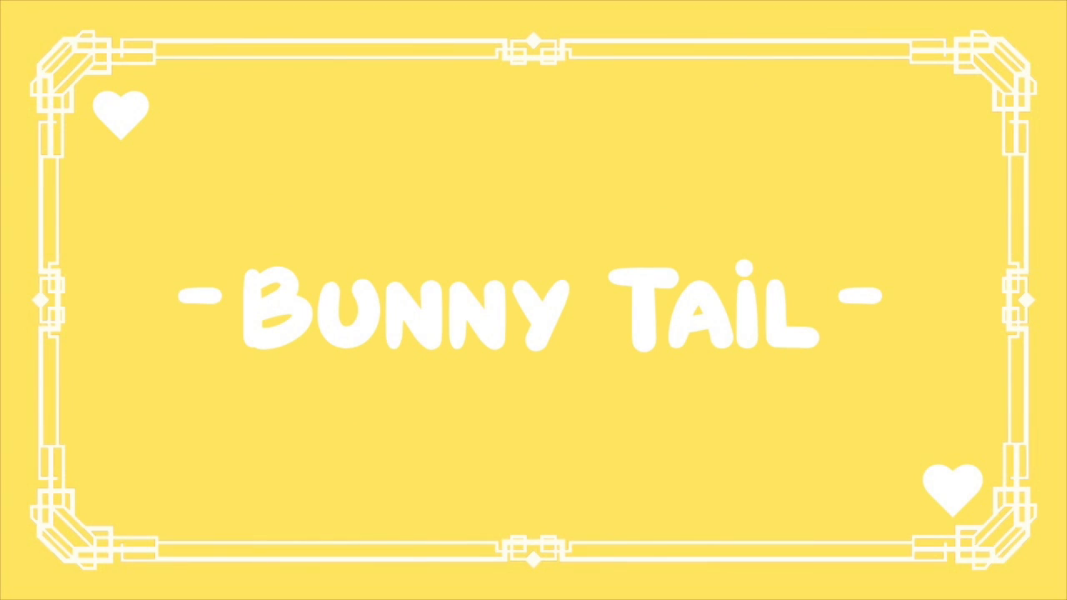
Step: Sample #dccde0 from the arm palette, hide the arms and legs, and paint a 2×2 square on the torso's lower centre
{"action": "left_click_drag", "start_coordinate": [453, 231], "coordinate": [455, 233]}
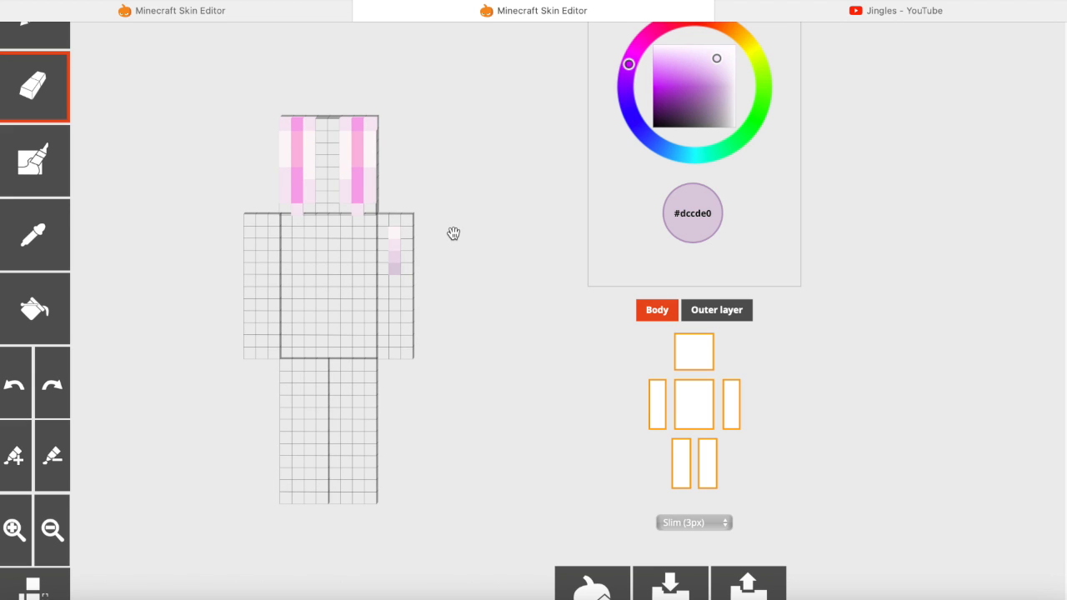
{"action": "left_click", "coordinate": [52, 250]}
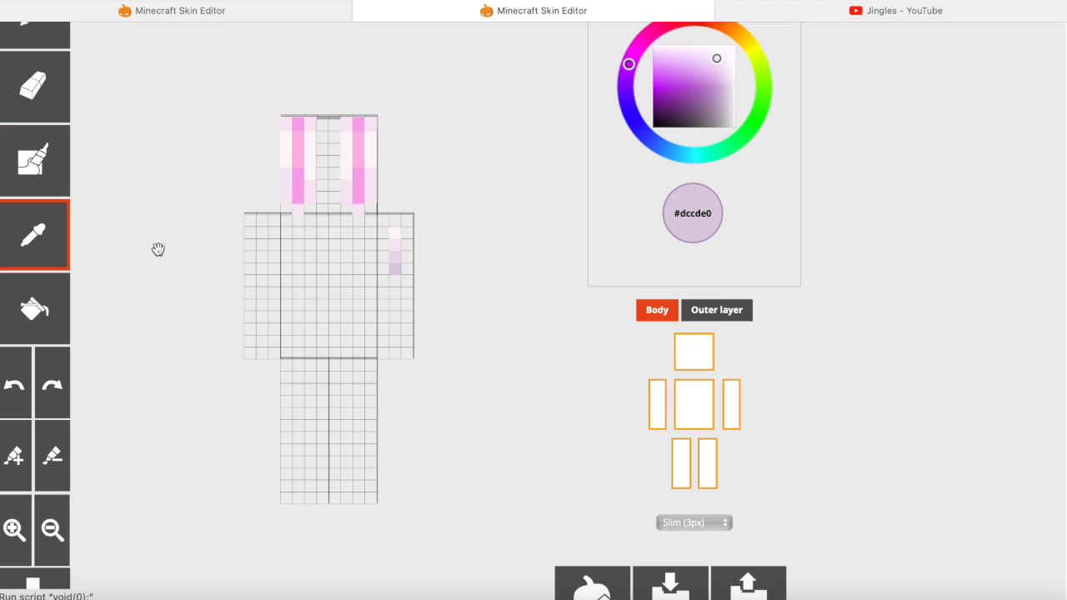
{"action": "left_click", "coordinate": [348, 147]}
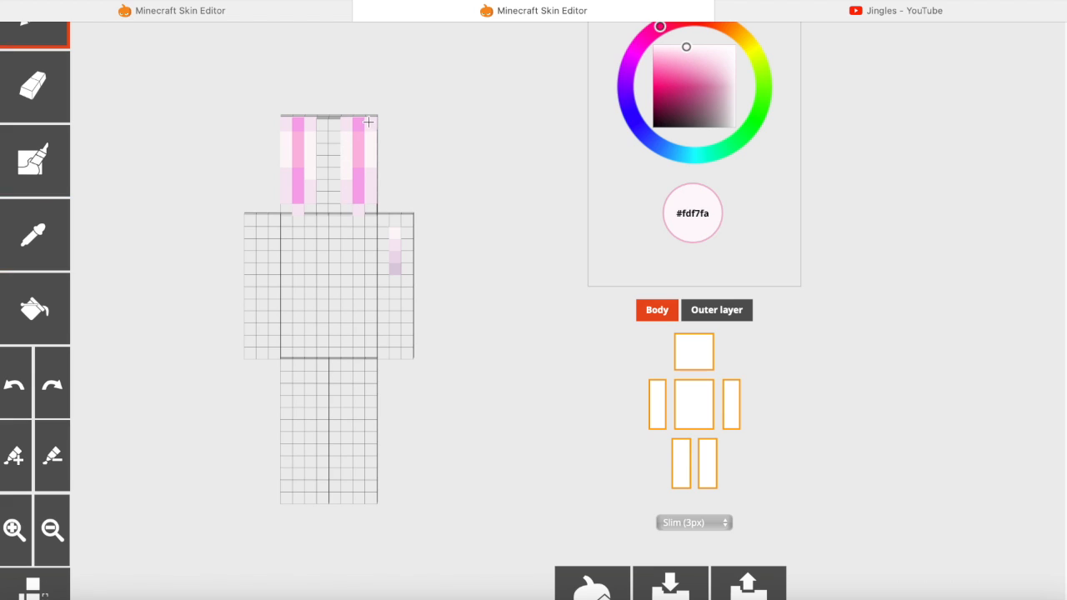
{"action": "left_click", "coordinate": [49, 237]}
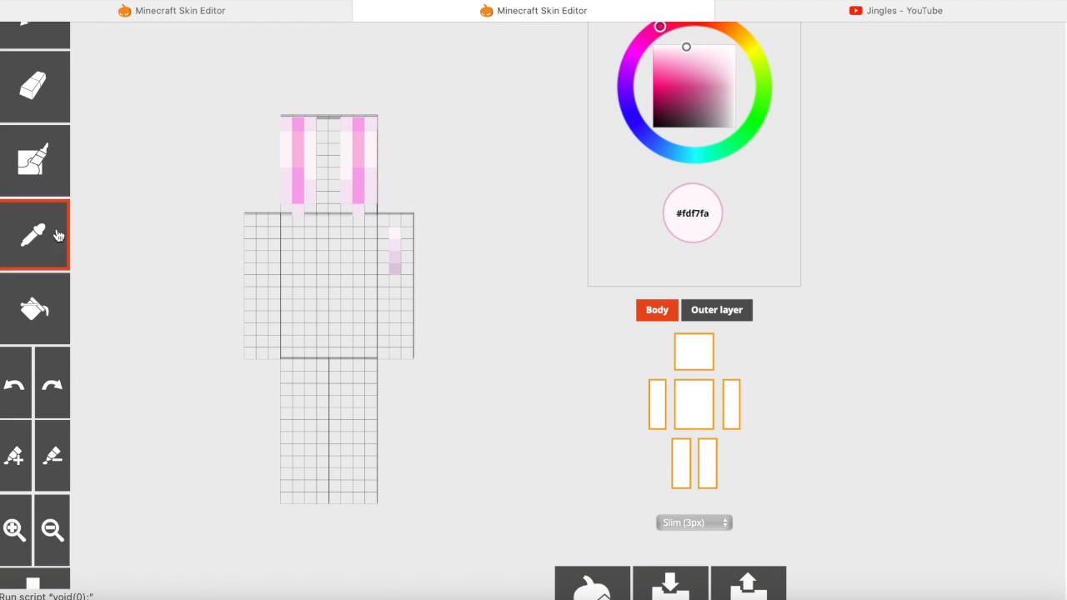
{"action": "left_click", "coordinate": [395, 269]}
{"action": "left_click", "coordinate": [681, 465]}
{"action": "left_click", "coordinate": [707, 457]}
{"action": "left_click", "coordinate": [665, 418]}
{"action": "left_click", "coordinate": [731, 417]}
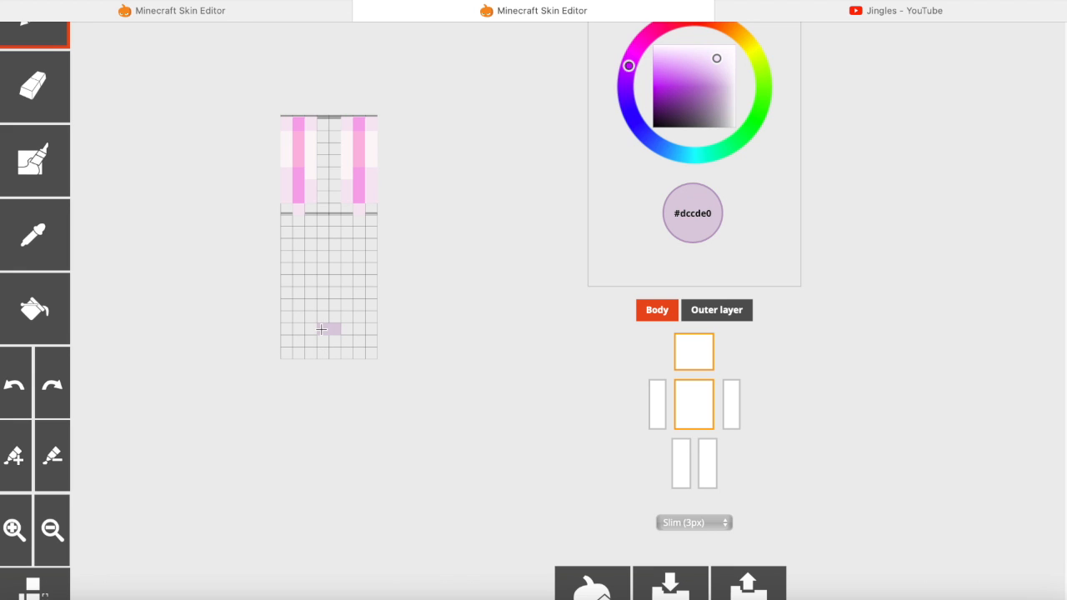
{"action": "left_click_drag", "start_coordinate": [335, 318], "coordinate": [312, 317]}
{"action": "left_click", "coordinate": [8, 383]}
Step: Show the arms again, sample #fdf7fa from the palette and repaint the 2×2 square on the torso with it
{"action": "left_click", "coordinate": [731, 417]}
{"action": "left_click", "coordinate": [34, 235]}
{"action": "left_click", "coordinate": [661, 393]}
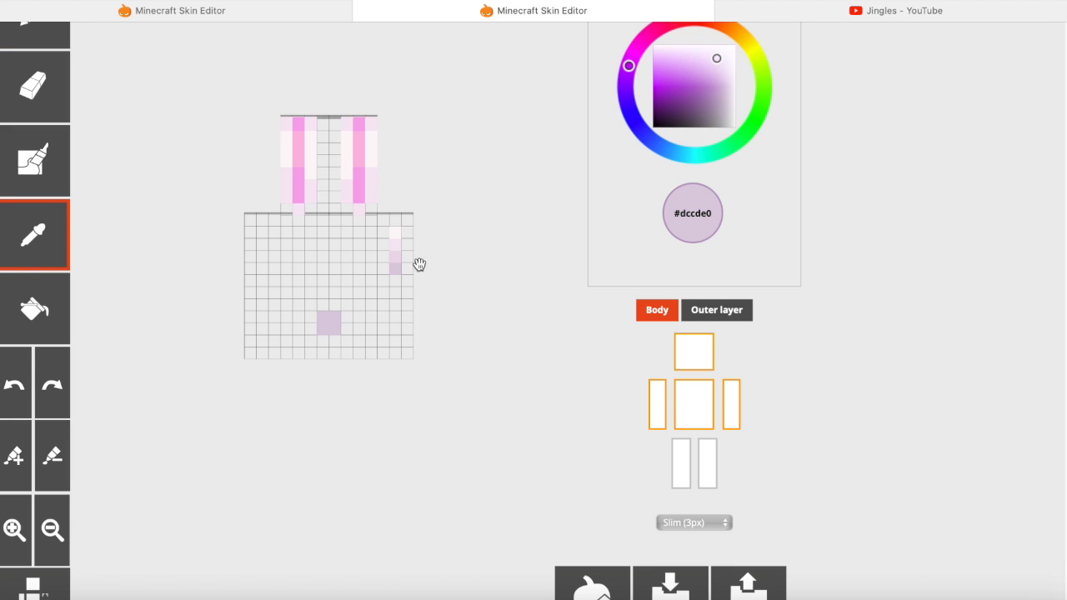
{"action": "left_click", "coordinate": [395, 232]}
{"action": "left_click", "coordinate": [326, 316]}
{"action": "left_click_drag", "start_coordinate": [326, 316], "coordinate": [331, 327]}
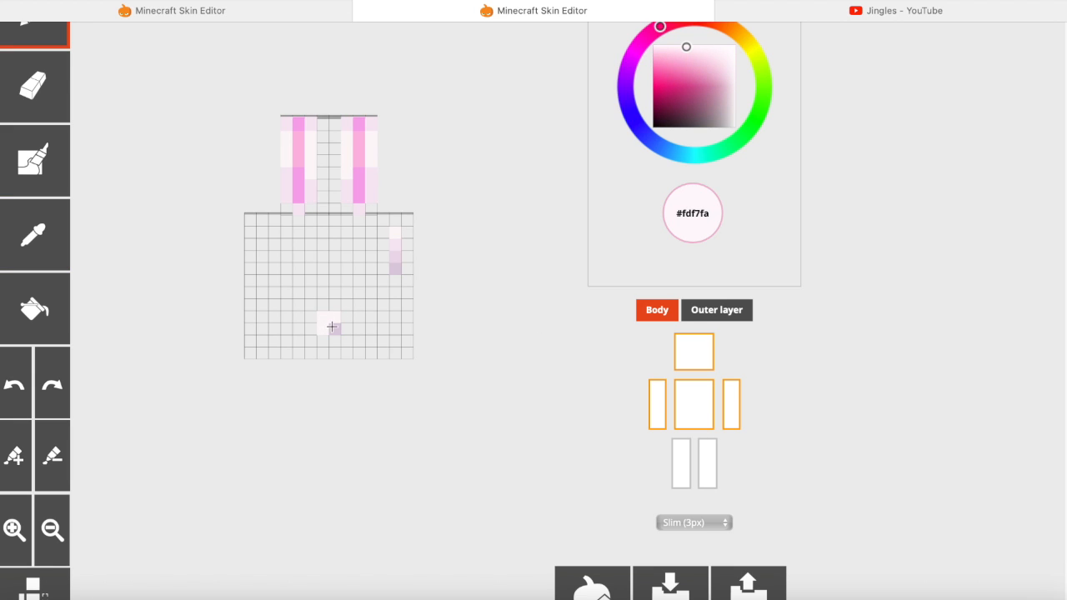
Step: Hide the arms and extend the #fdf7fa square into a 4×4 tail without corners, undoing stray pixels
{"action": "left_click", "coordinate": [661, 415]}
{"action": "left_click", "coordinate": [733, 415]}
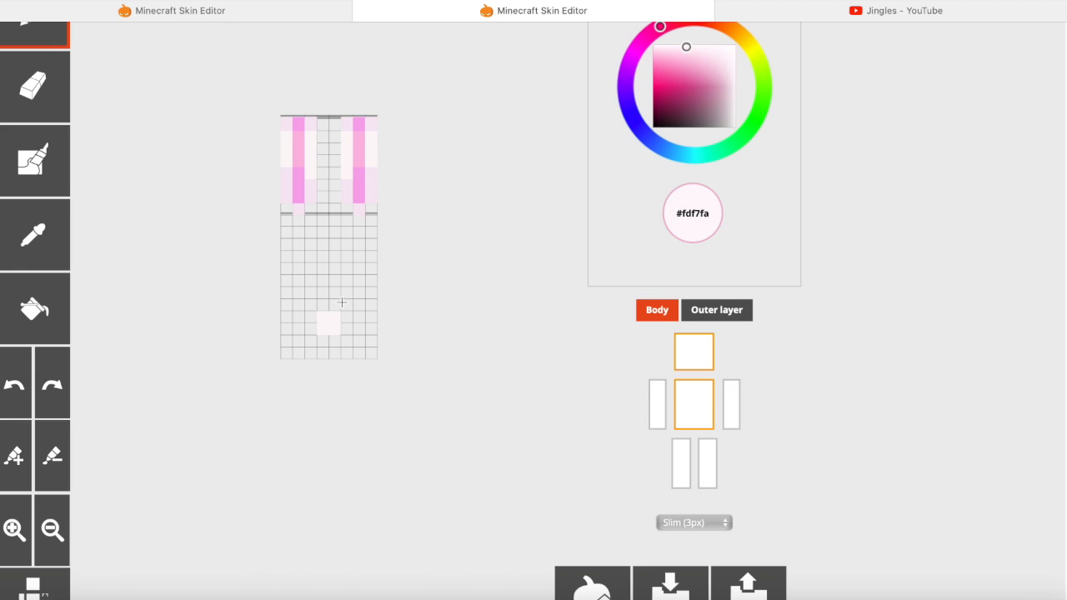
{"action": "mouse_move", "coordinate": [343, 316]}
{"action": "left_mouse_down"}
{"action": "mouse_move", "coordinate": [345, 328]}
{"action": "mouse_move", "coordinate": [314, 341]}
{"action": "mouse_move", "coordinate": [322, 305]}
{"action": "left_mouse_up"}
{"action": "left_click", "coordinate": [14, 385]}
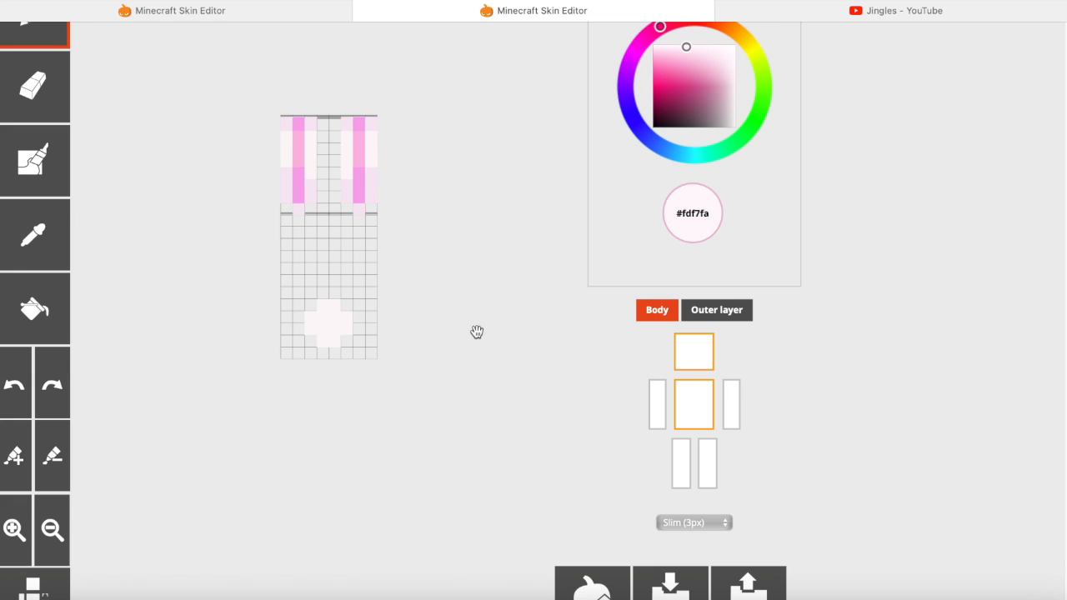
Step: Show the palette arm, sample #dccde0 and shade the two pixels along the tail's lower-right edge
{"action": "left_click", "coordinate": [738, 419]}
{"action": "left_click", "coordinate": [660, 408]}
{"action": "left_click", "coordinate": [734, 410]}
{"action": "key", "text": "i"}
{"action": "left_click", "coordinate": [396, 270]}
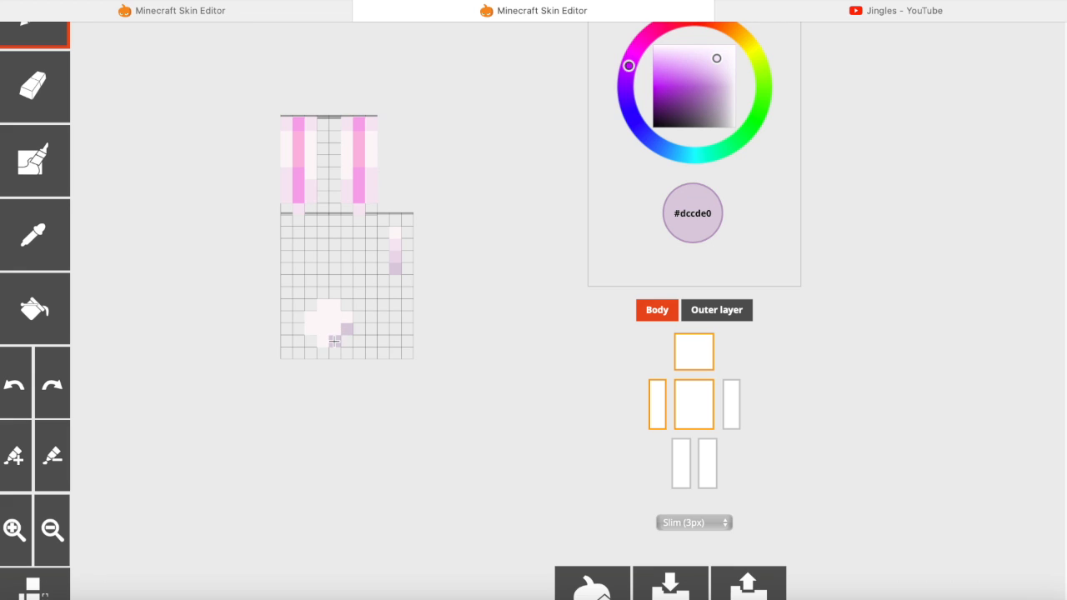
Step: Shade the tail's midtone edge pixels with sampled #ebdbeb and its lighter transition pixels with sampled #f7e8f3
{"action": "left_click", "coordinate": [38, 241]}
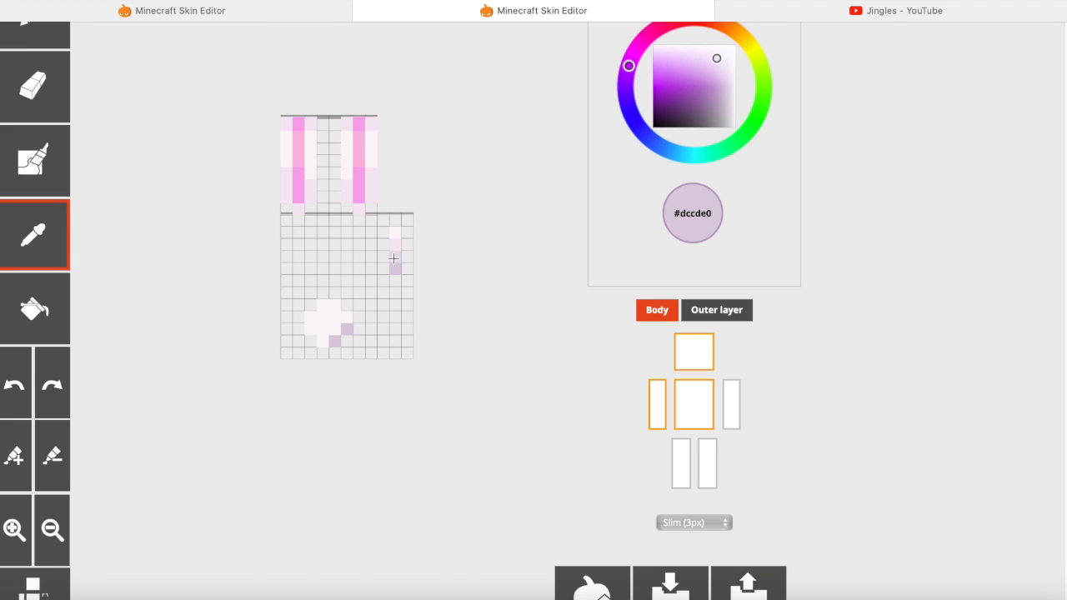
{"action": "left_click", "coordinate": [393, 259]}
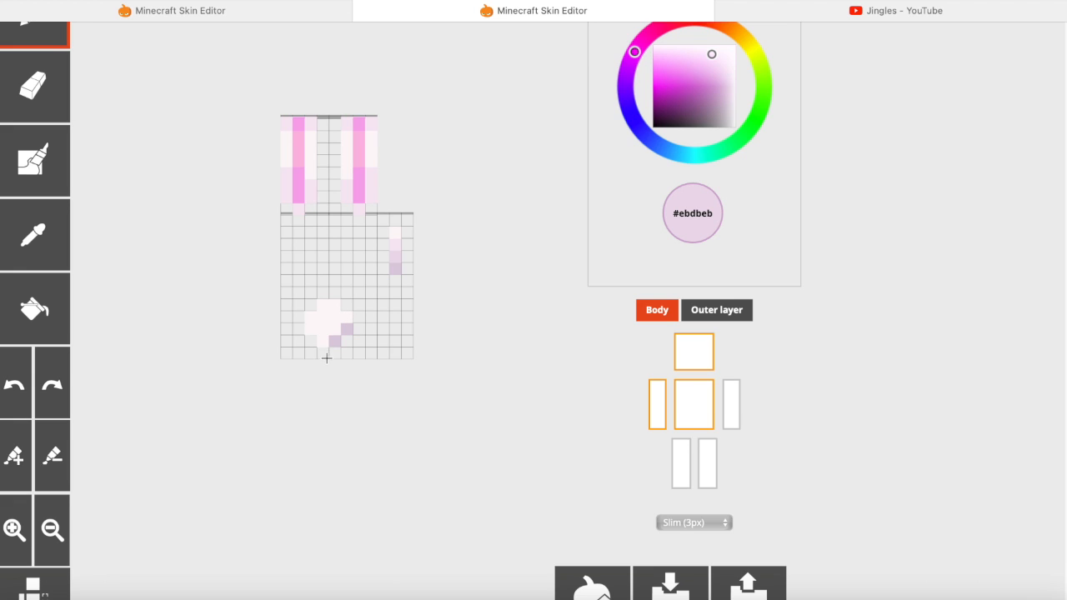
{"action": "left_click", "coordinate": [335, 311]}
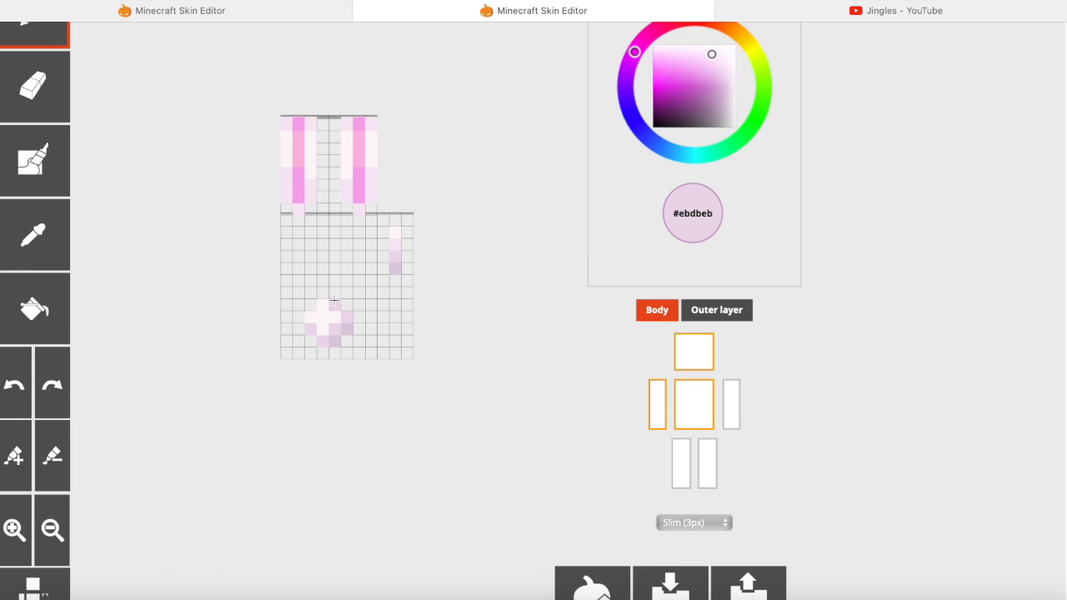
{"action": "left_click", "coordinate": [26, 239]}
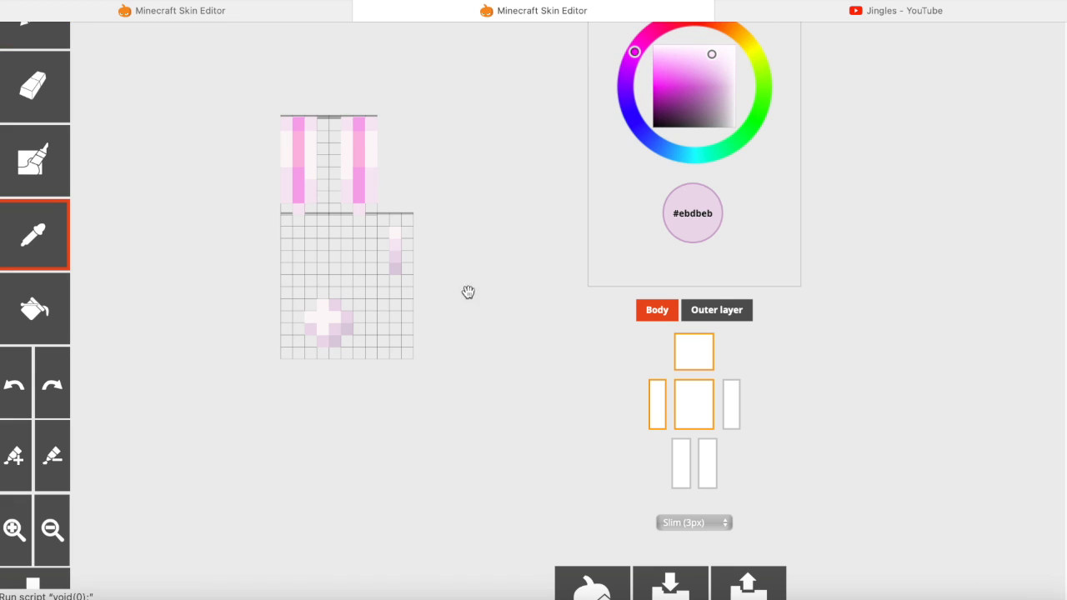
{"action": "left_click", "coordinate": [396, 245]}
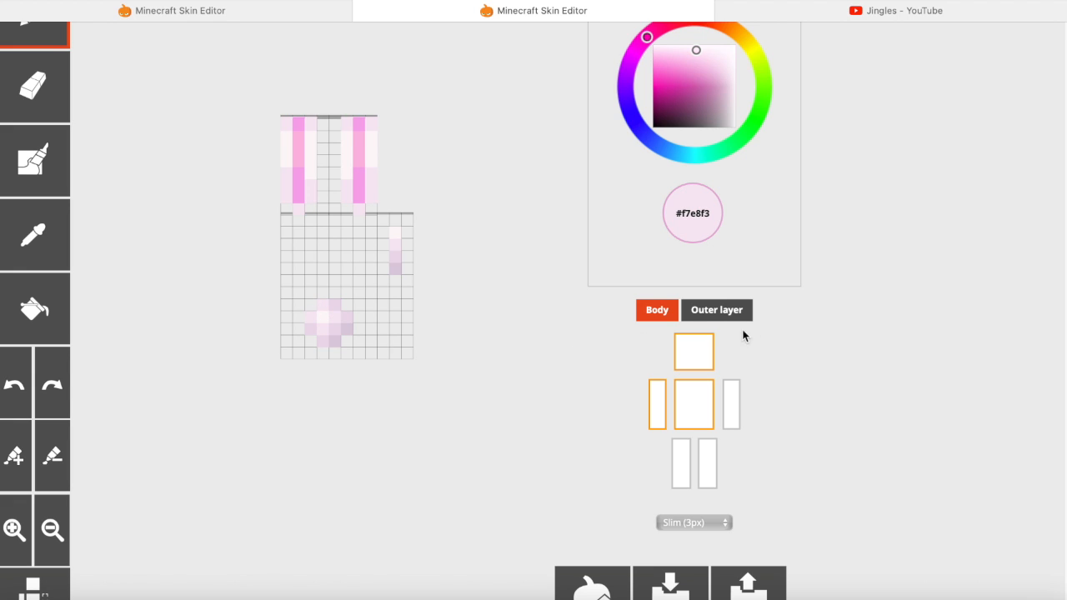
Step: Show the outer layer and both arms, and trace the tail's #f7e8f3 pixels on the torso's outer layer
{"action": "left_click", "coordinate": [737, 315]}
{"action": "left_click", "coordinate": [714, 407]}
{"action": "left_click", "coordinate": [699, 409]}
{"action": "left_click", "coordinate": [731, 400]}
{"action": "left_click", "coordinate": [34, 237]}
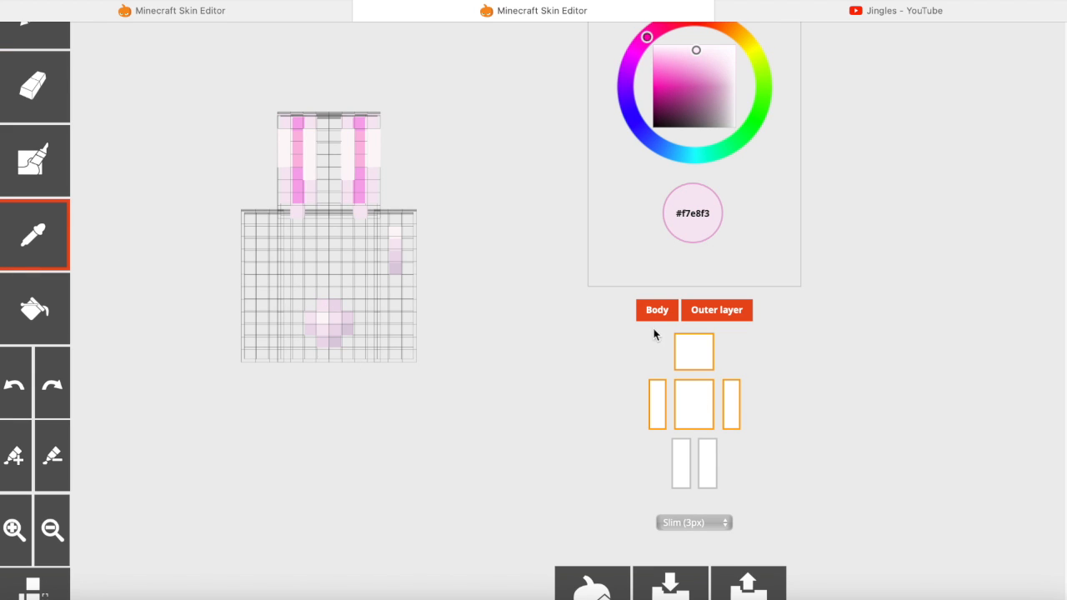
{"action": "left_click", "coordinate": [396, 242]}
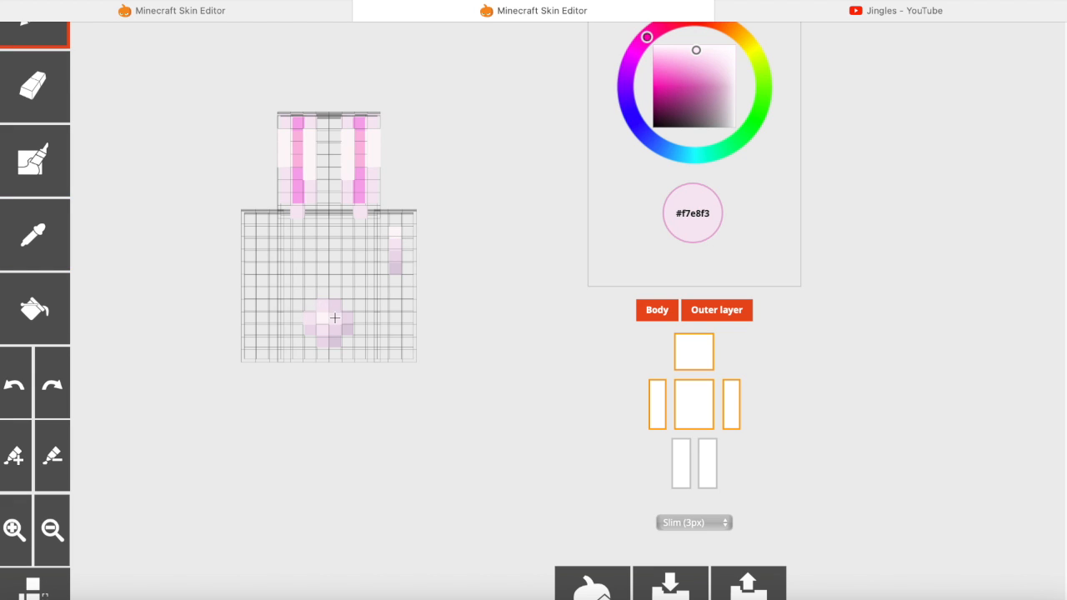
{"action": "left_click", "coordinate": [655, 318]}
{"action": "left_click", "coordinate": [653, 321]}
Step: Sample #fdf7fa and paint the tail's lightest centre pixels on the outer layer, checking with the body hidden
{"action": "left_click", "coordinate": [67, 248]}
{"action": "left_click", "coordinate": [324, 319]}
{"action": "left_click", "coordinate": [35, 234]}
{"action": "left_click", "coordinate": [664, 325]}
{"action": "left_click", "coordinate": [664, 325]}
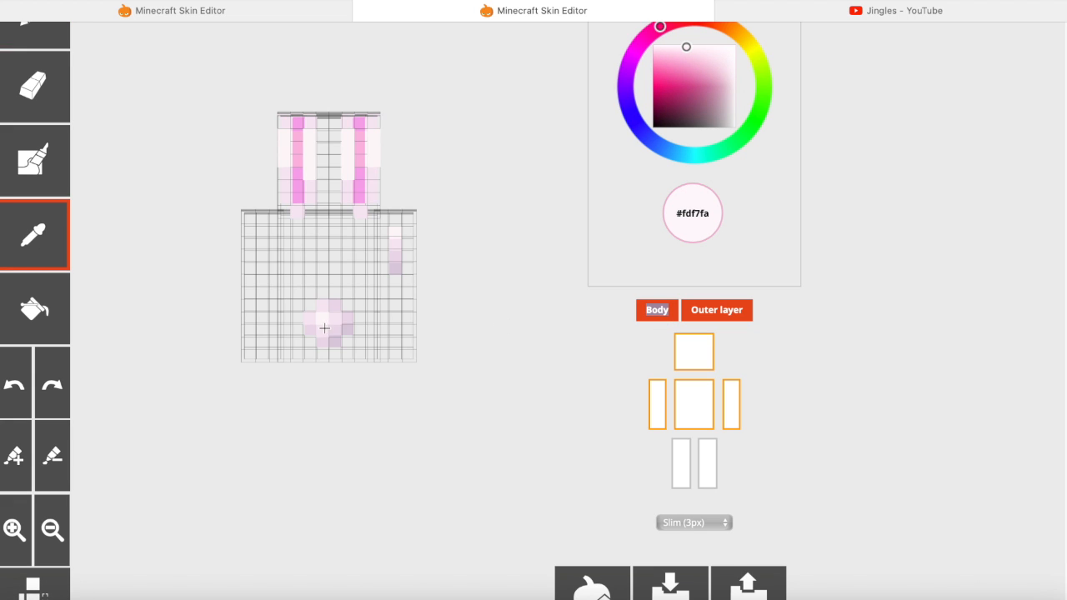
Step: Trace the tail's darkest lower-right pixels in sampled #dccde0 and its midtone pixels in sampled #ebdbeb on the outer layer
{"action": "left_click", "coordinate": [349, 330]}
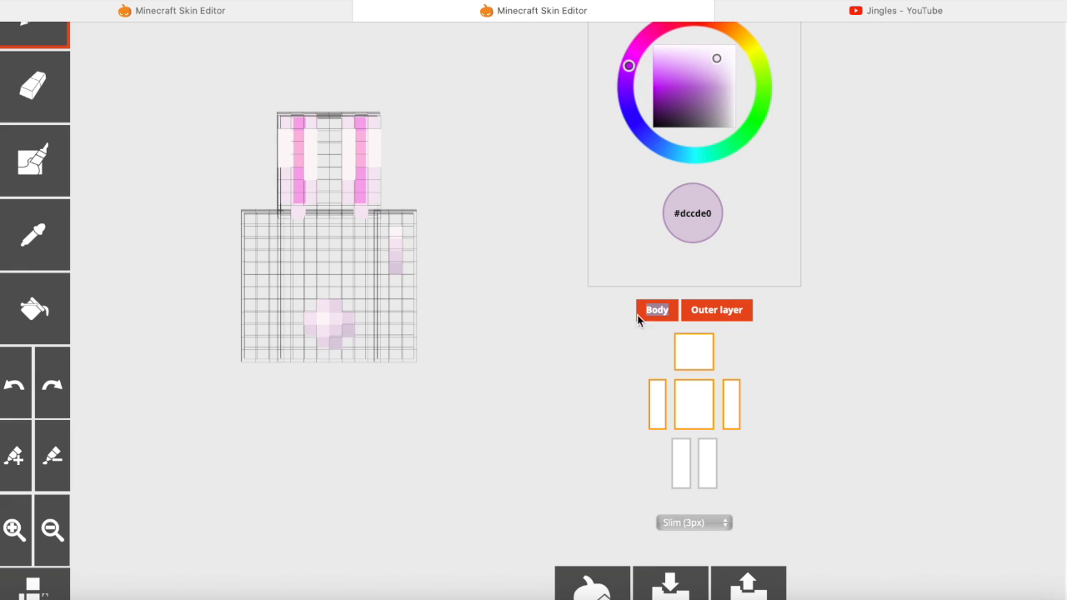
{"action": "left_click", "coordinate": [659, 311]}
{"action": "left_click", "coordinate": [658, 311]}
{"action": "left_click", "coordinate": [33, 247]}
{"action": "left_click", "coordinate": [342, 331]}
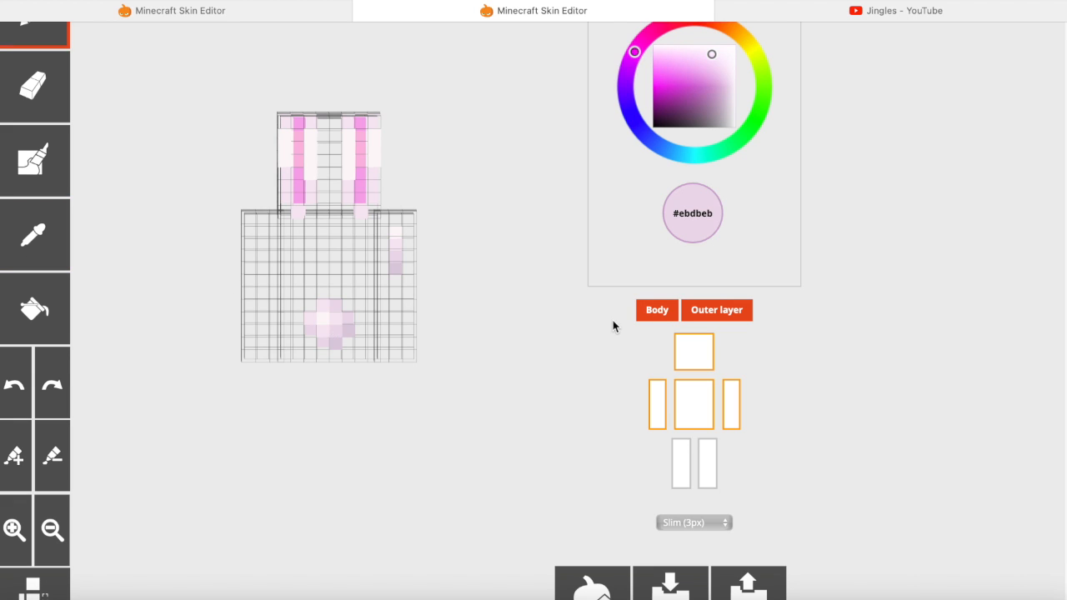
Step: Compare the finished bunny tail with the body layer hidden and shown
{"action": "left_click", "coordinate": [647, 315]}
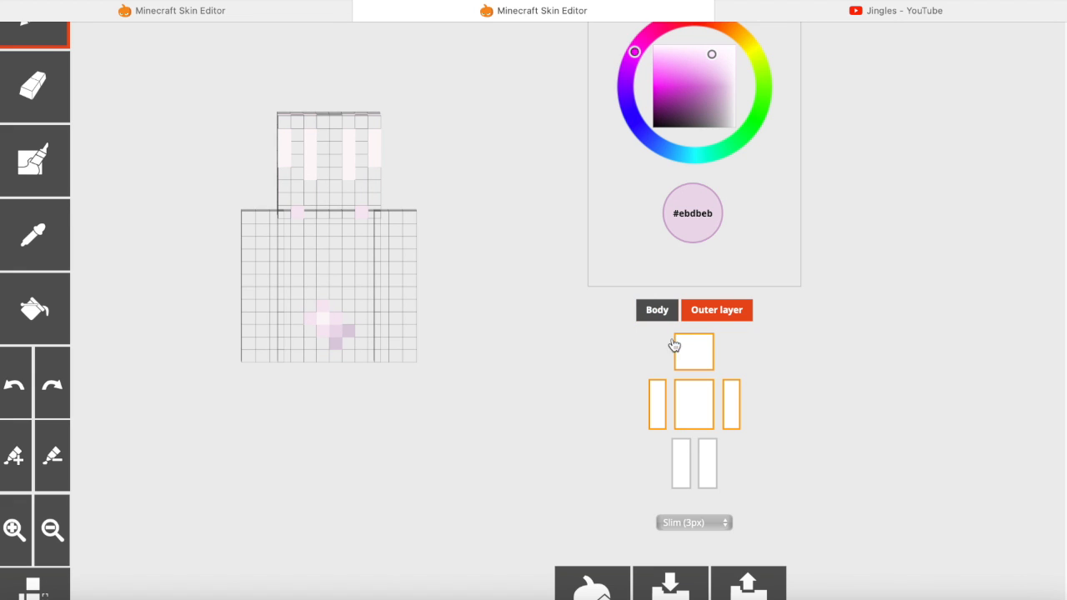
{"action": "left_click", "coordinate": [657, 310]}
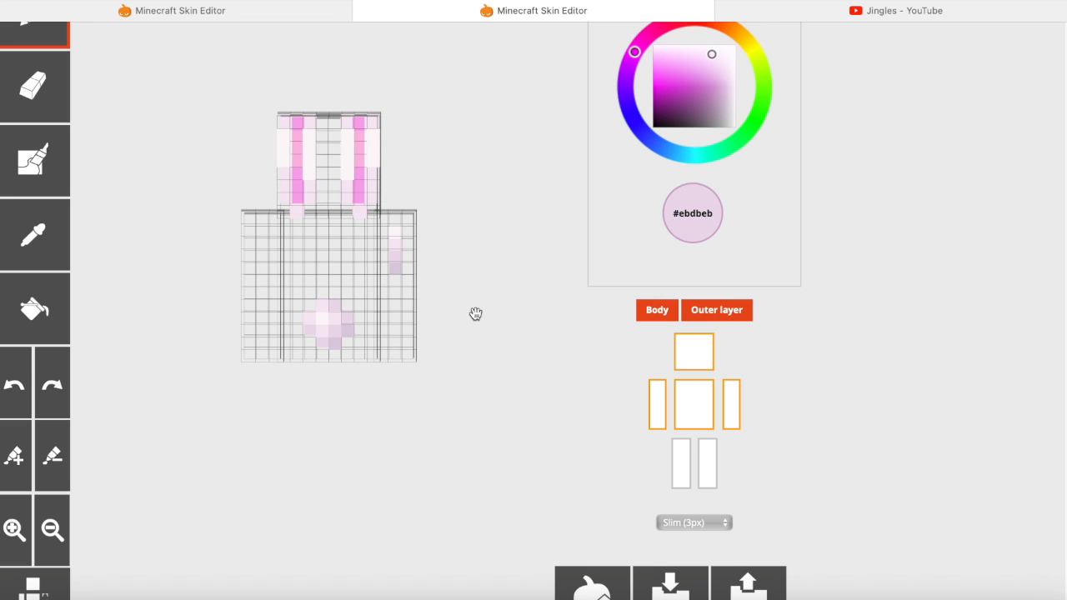
{"action": "left_click_drag", "start_coordinate": [475, 313], "coordinate": [483, 315]}
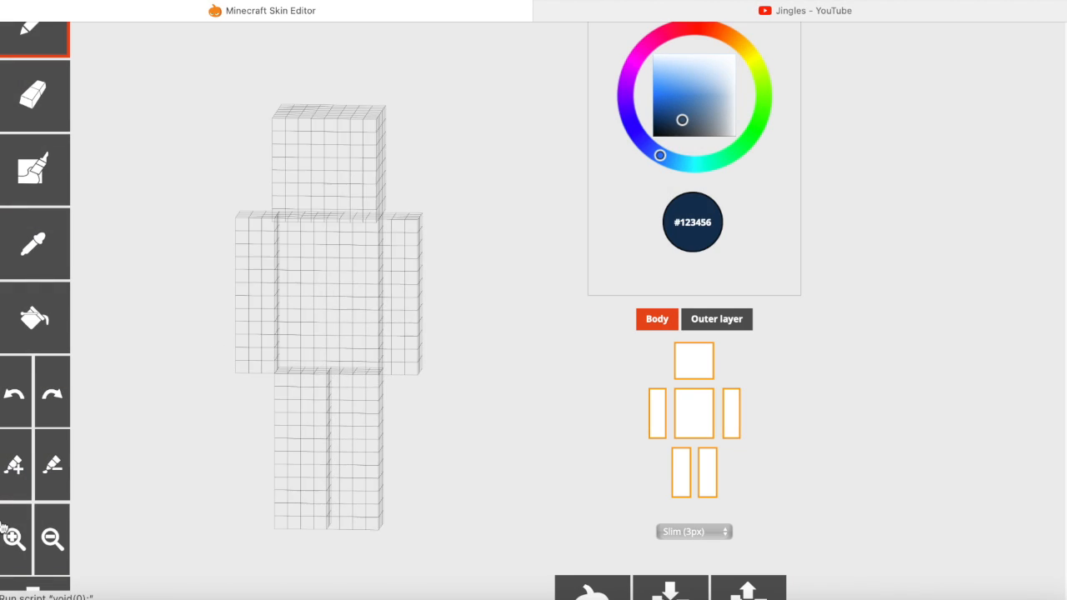
Step: Isolate the blank skin's head and torso by hiding both arms and both legs
{"action": "left_click", "coordinate": [4, 530]}
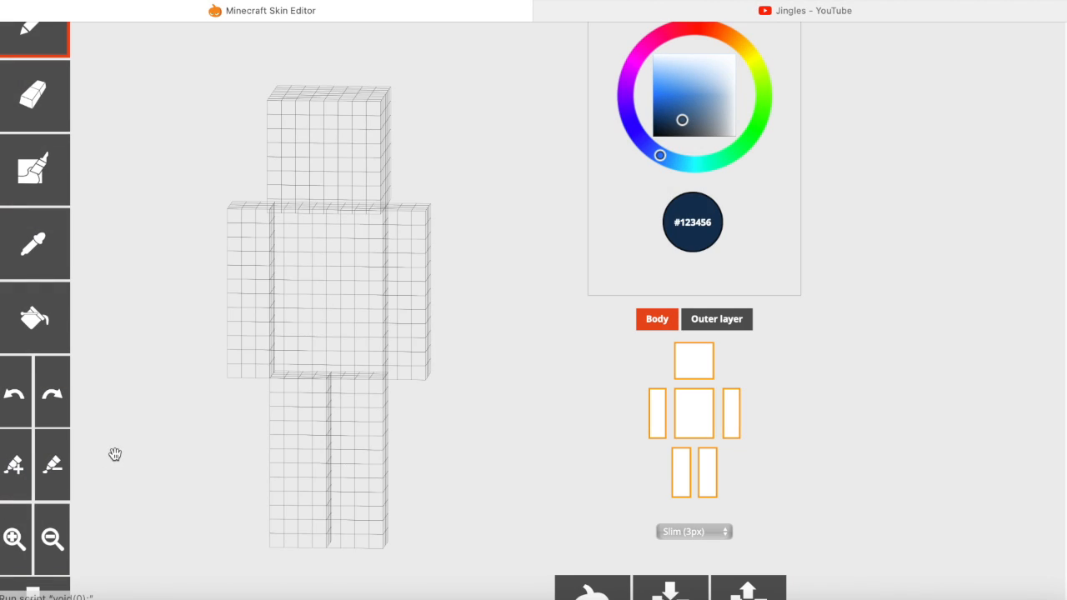
{"action": "left_click", "coordinate": [658, 417]}
{"action": "left_click", "coordinate": [707, 471]}
{"action": "left_click", "coordinate": [681, 473]}
{"action": "left_click", "coordinate": [731, 415]}
{"action": "left_click_drag", "start_coordinate": [478, 401], "coordinate": [478, 391]}
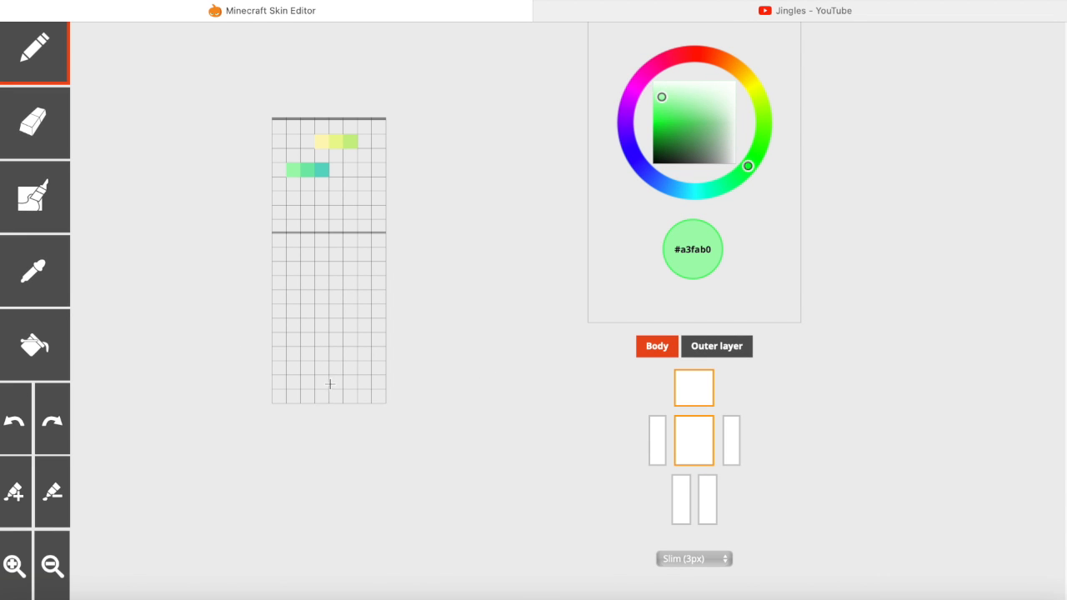
Step: Paint the base of a small tail on the lower torso in #a3fab0 sampled from the head's palette
{"action": "left_click_drag", "start_coordinate": [335, 381], "coordinate": [322, 381]}
{"action": "left_click", "coordinate": [33, 271]}
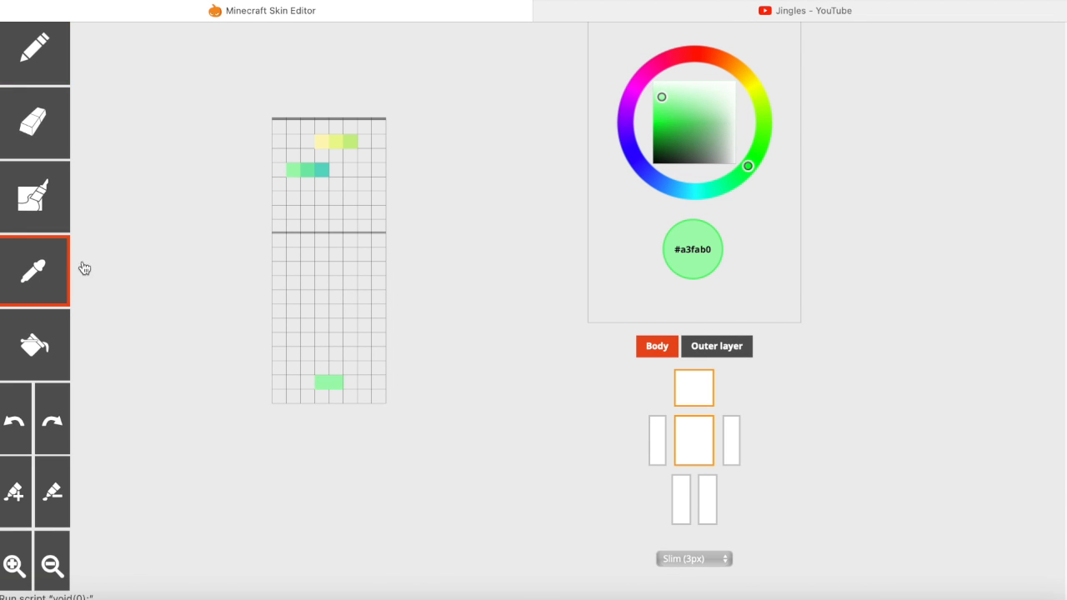
{"action": "left_click", "coordinate": [295, 168]}
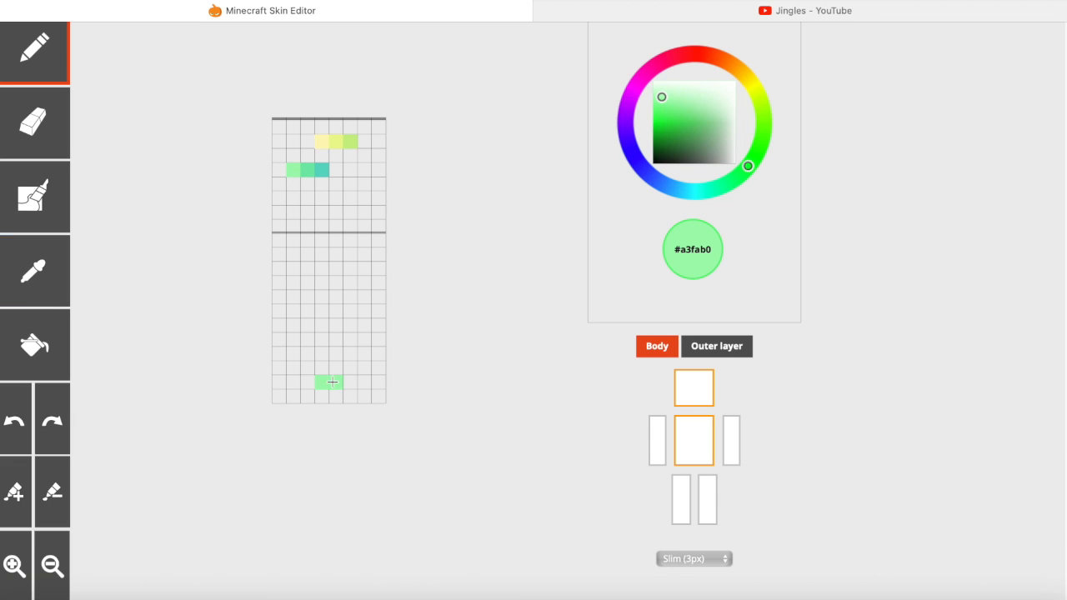
{"action": "left_click_drag", "start_coordinate": [307, 356], "coordinate": [308, 369]}
{"action": "left_click_drag", "start_coordinate": [353, 340], "coordinate": [351, 365]}
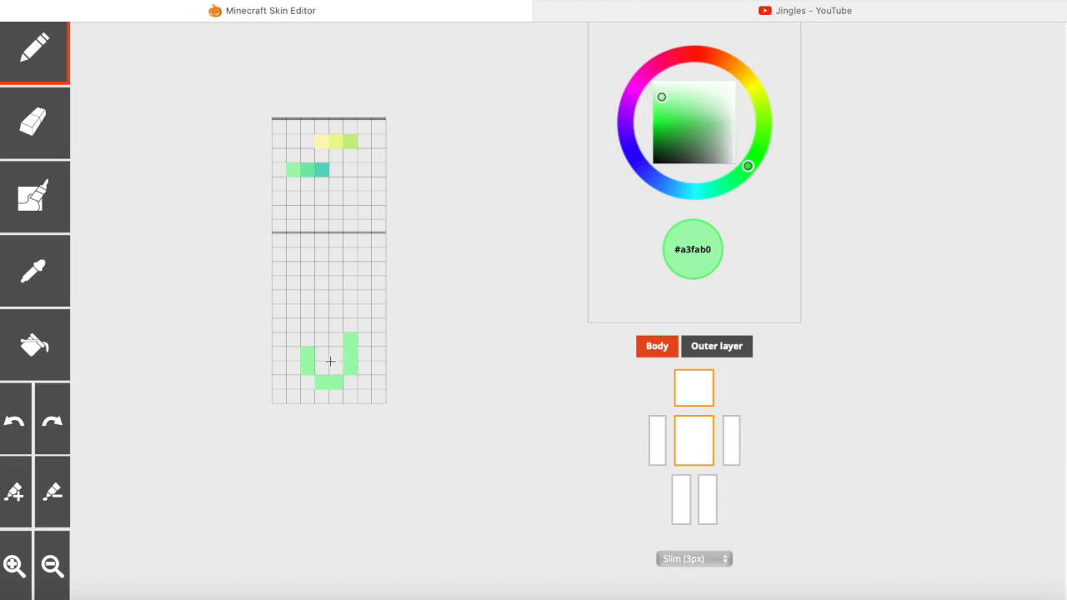
{"action": "left_click_drag", "start_coordinate": [336, 357], "coordinate": [328, 365]}
Step: Sample #fff7b8 from the head's palette and paint the tail's tip and upper pixels above the green base
{"action": "left_click", "coordinate": [61, 275]}
{"action": "left_click", "coordinate": [316, 139]}
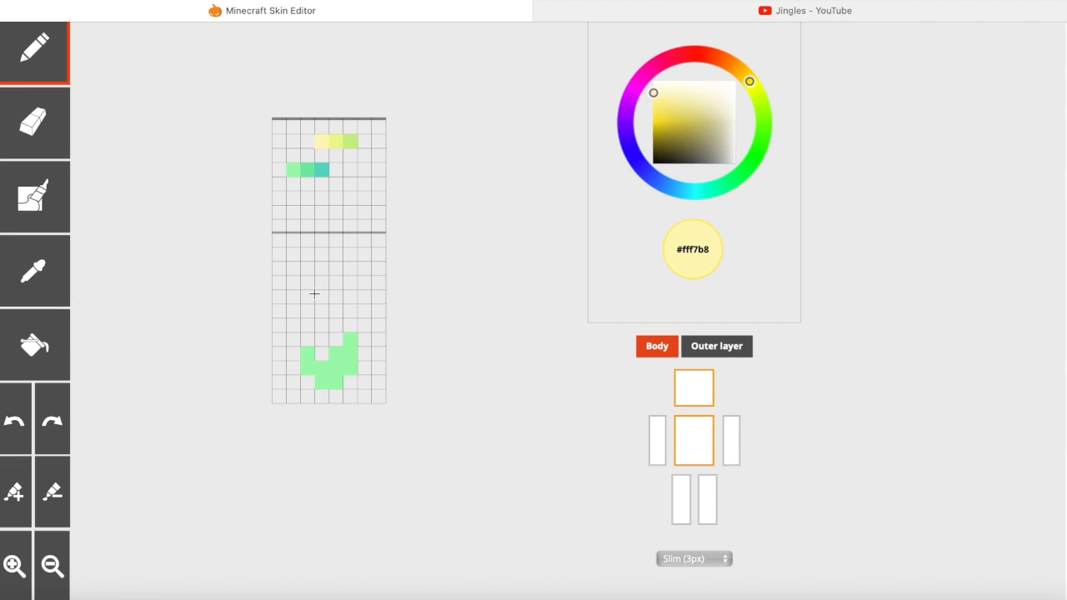
{"action": "left_click", "coordinate": [350, 326]}
{"action": "left_click", "coordinate": [335, 310]}
{"action": "mouse_move", "coordinate": [323, 352]}
{"action": "left_mouse_down"}
{"action": "mouse_move", "coordinate": [324, 339]}
{"action": "mouse_move", "coordinate": [337, 339]}
{"action": "left_mouse_up"}
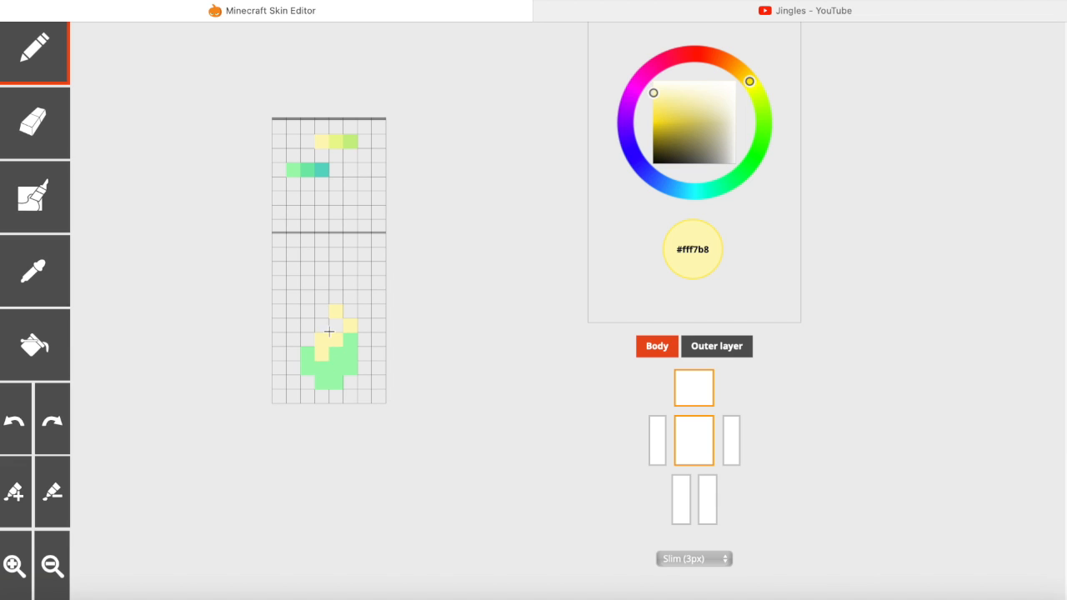
Step: Sample #5fd8c4 from the palette and paint the tail's two darkest lower-right pixels
{"action": "left_click", "coordinate": [333, 379], "text": "alt"}
{"action": "left_click", "coordinate": [35, 272]}
{"action": "left_click", "coordinate": [326, 170]}
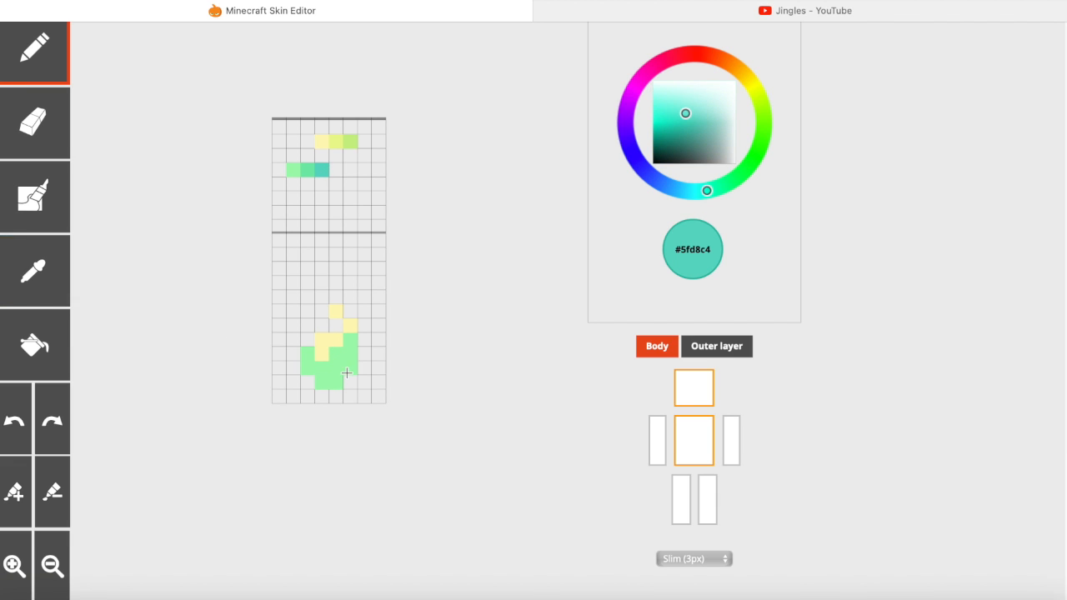
{"action": "left_click", "coordinate": [347, 373]}
{"action": "left_click", "coordinate": [336, 382]}
Step: Sample #75eaac and shade the green tail's side edges and lower midtone pixels
{"action": "left_click", "coordinate": [34, 272]}
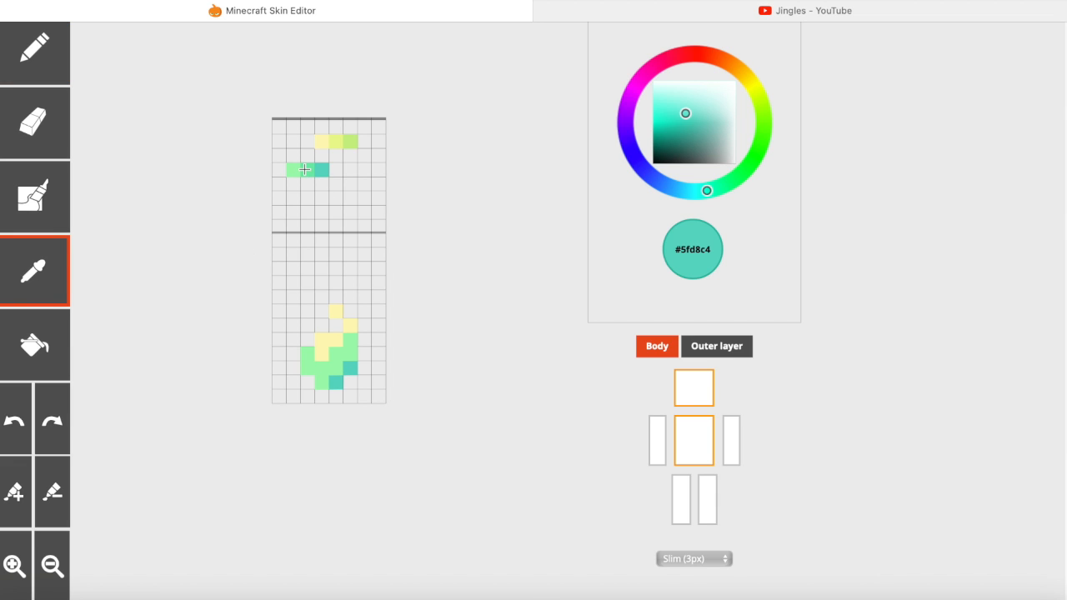
{"action": "left_click", "coordinate": [304, 169]}
{"action": "left_click_drag", "start_coordinate": [350, 341], "coordinate": [351, 355]}
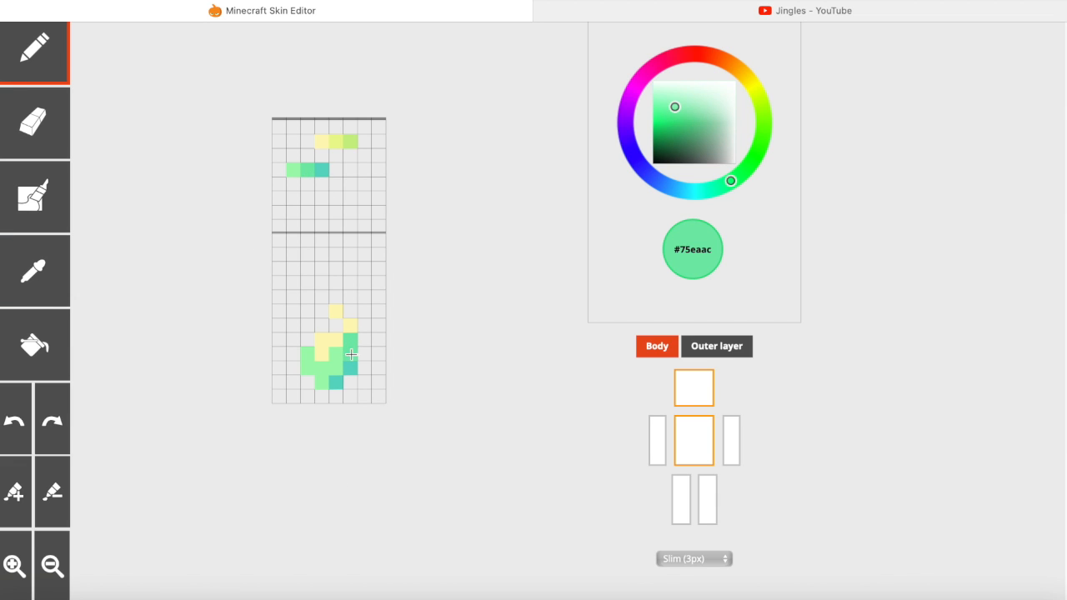
{"action": "left_click_drag", "start_coordinate": [307, 354], "coordinate": [307, 368]}
{"action": "left_click", "coordinate": [321, 384]}
{"action": "left_click", "coordinate": [336, 369]}
Step: Blend the tail's yellow area into the green with sampled #cbf188 and #eaf693 transition pixels
{"action": "left_click", "coordinate": [33, 271]}
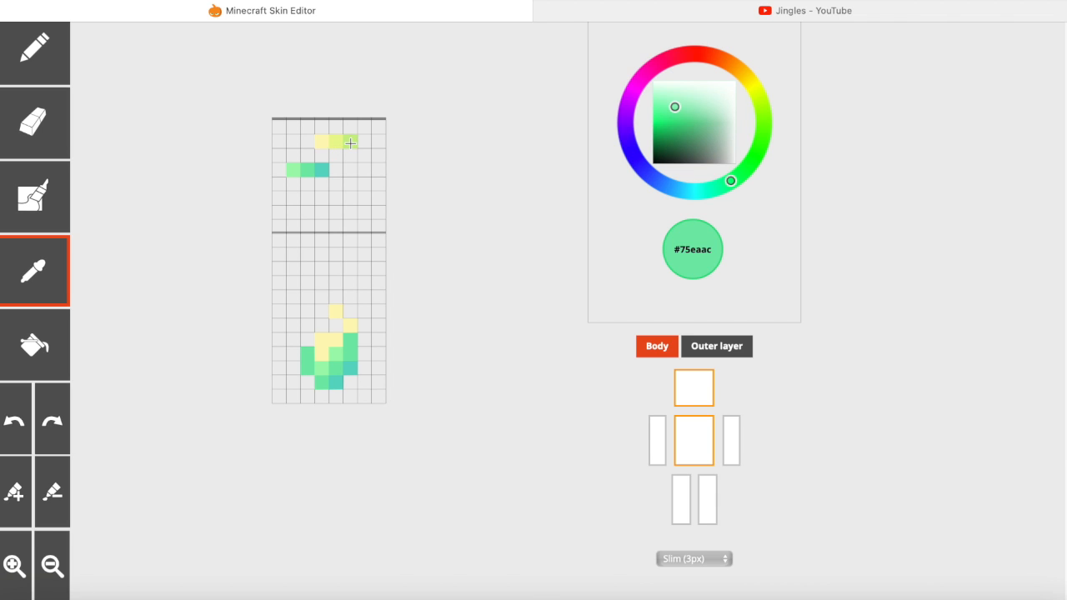
{"action": "left_click", "coordinate": [351, 144]}
{"action": "left_click", "coordinate": [334, 339]}
{"action": "left_click", "coordinate": [323, 352]}
{"action": "left_click", "coordinate": [58, 265]}
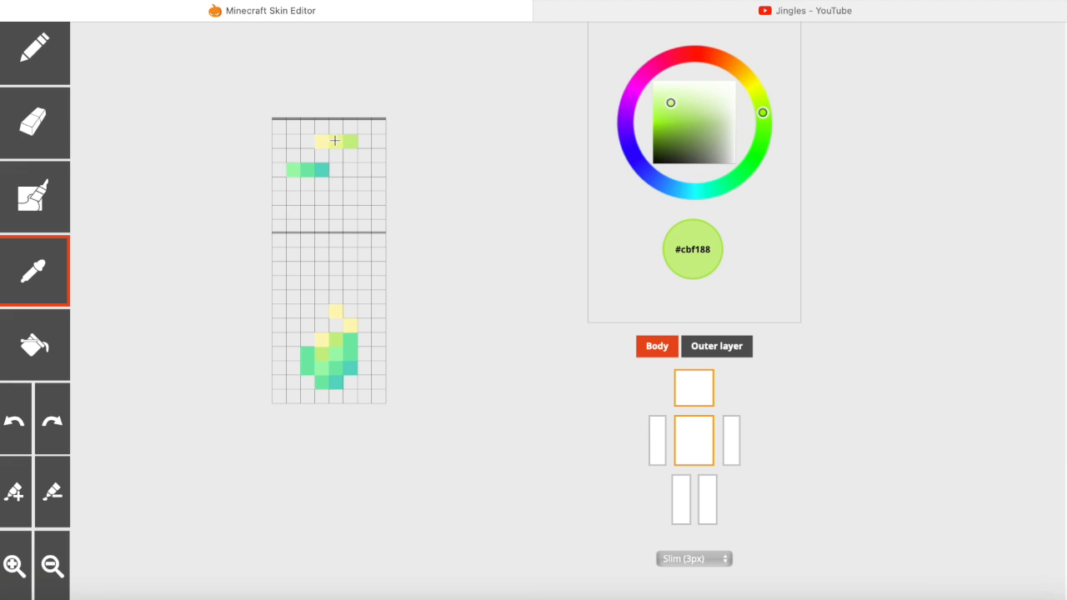
{"action": "left_click", "coordinate": [335, 141]}
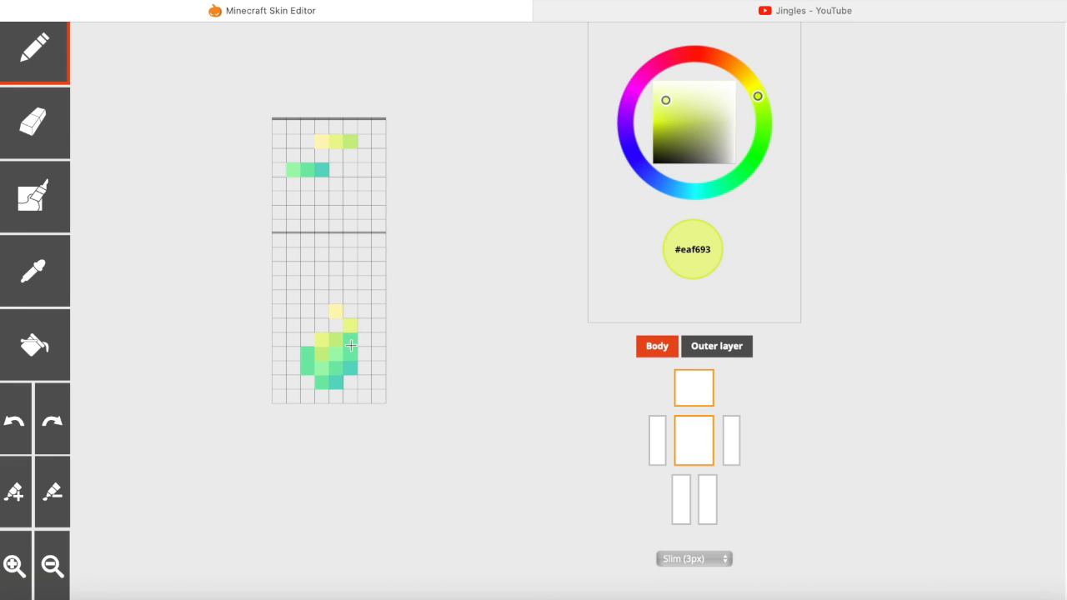
Step: Show the outer layer and trace the tail's central #a3fab0 pixels on it
{"action": "left_click", "coordinate": [711, 344]}
{"action": "mouse_move", "coordinate": [460, 360]}
{"action": "left_mouse_down"}
{"action": "mouse_move", "coordinate": [471, 360]}
{"action": "mouse_move", "coordinate": [459, 360]}
{"action": "left_mouse_up"}
{"action": "key", "text": "i"}
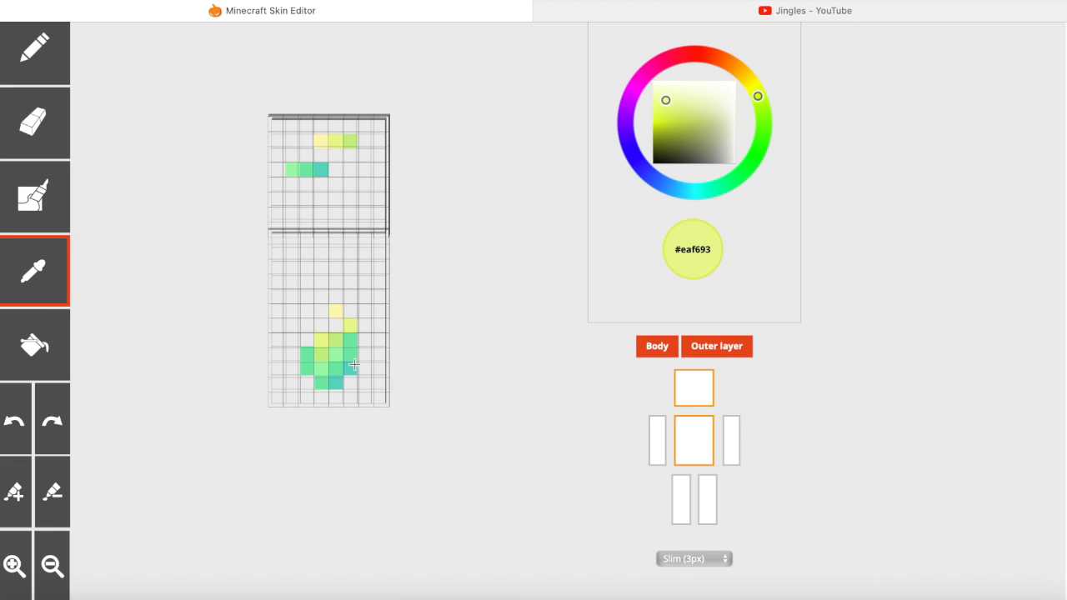
{"action": "left_click", "coordinate": [338, 356]}
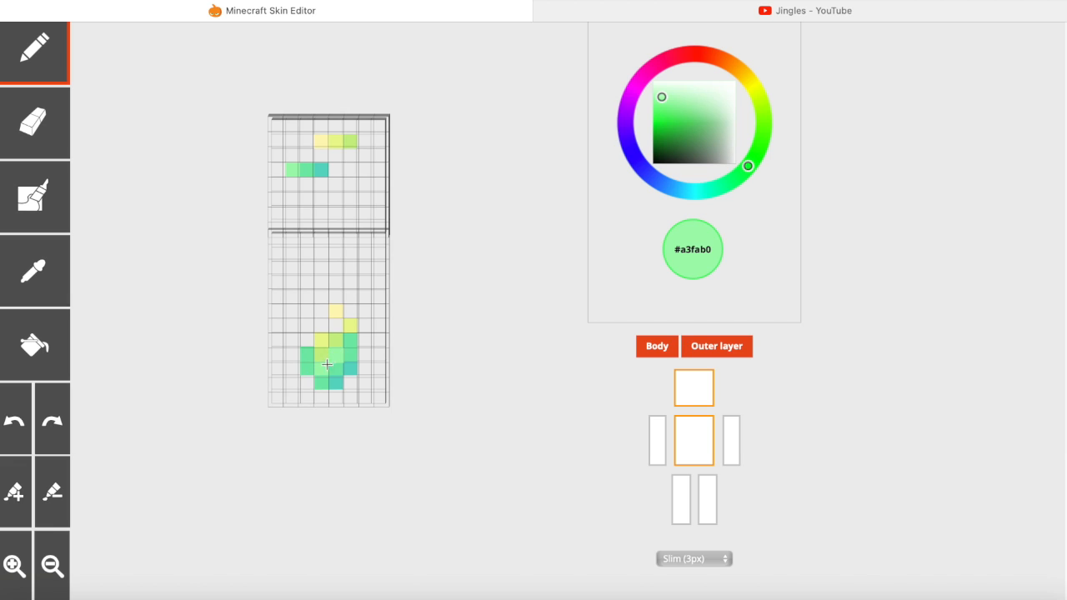
{"action": "double_click", "coordinate": [660, 356]}
Step: Sample #75eaac and trace the tail's green midtone edge pixels on the outer layer
{"action": "left_click", "coordinate": [33, 271]}
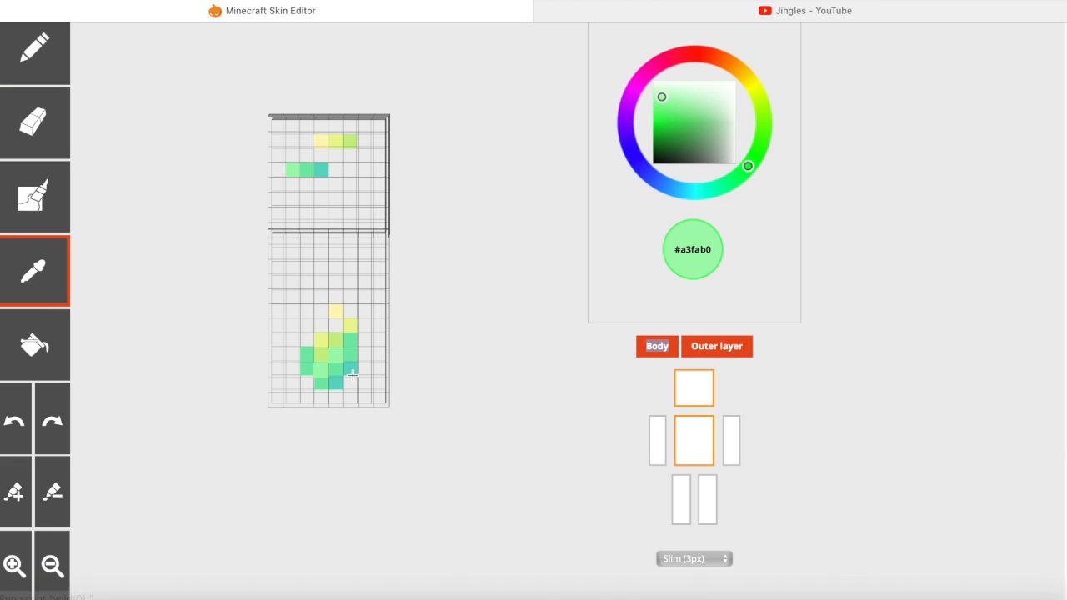
{"action": "left_click", "coordinate": [307, 356]}
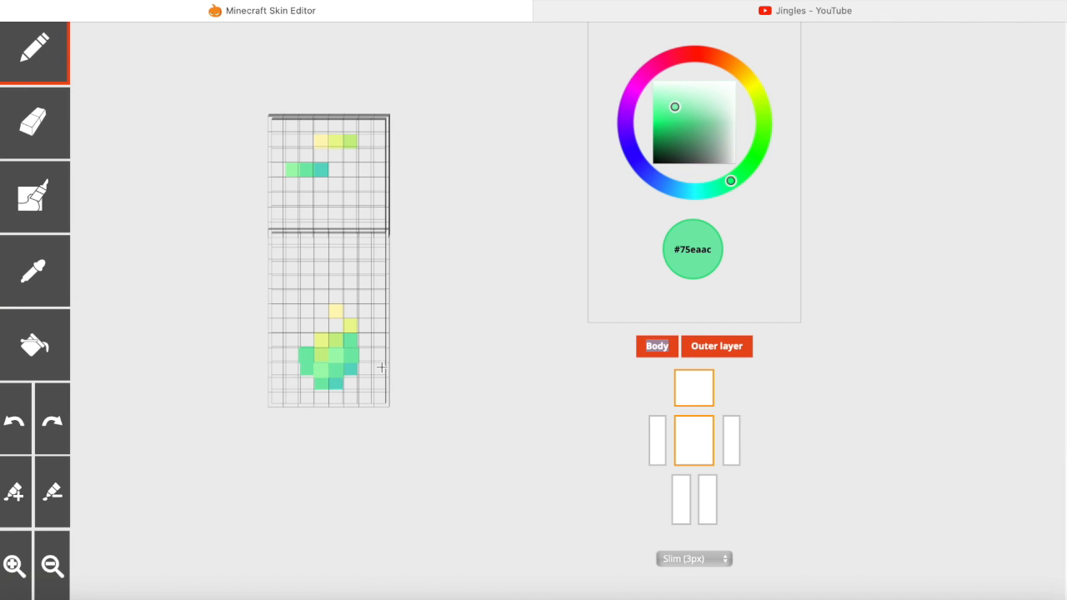
{"action": "left_click", "coordinate": [656, 347]}
{"action": "left_click", "coordinate": [655, 347]}
Step: Trace the tail's #cbf188 and #eaf693 pixels on the outer layer, checking them with the body hidden
{"action": "left_click", "coordinate": [34, 270]}
{"action": "left_click", "coordinate": [336, 340]}
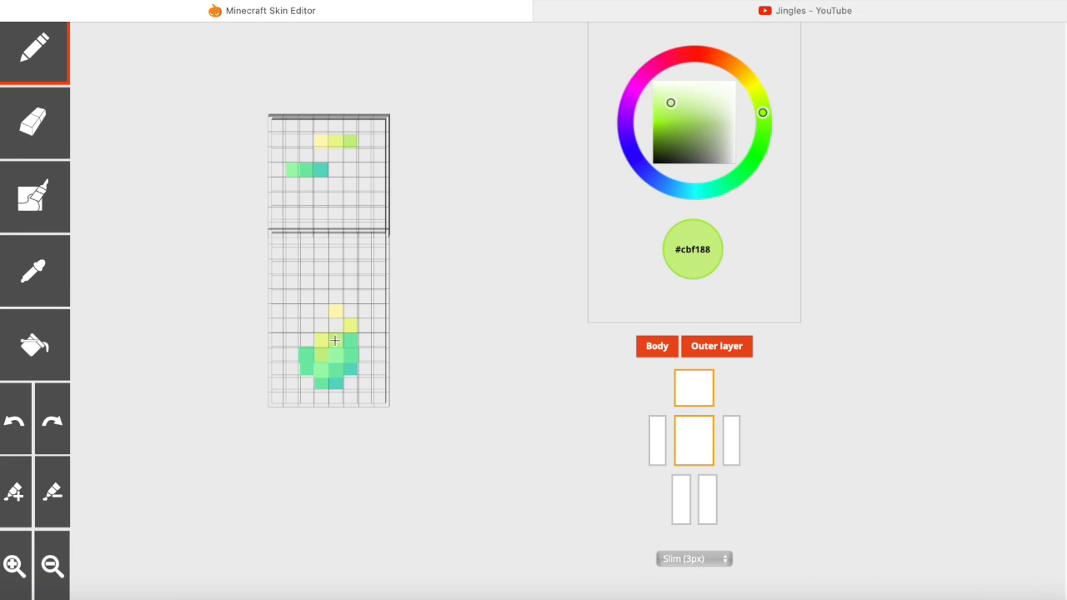
{"action": "left_click", "coordinate": [38, 290]}
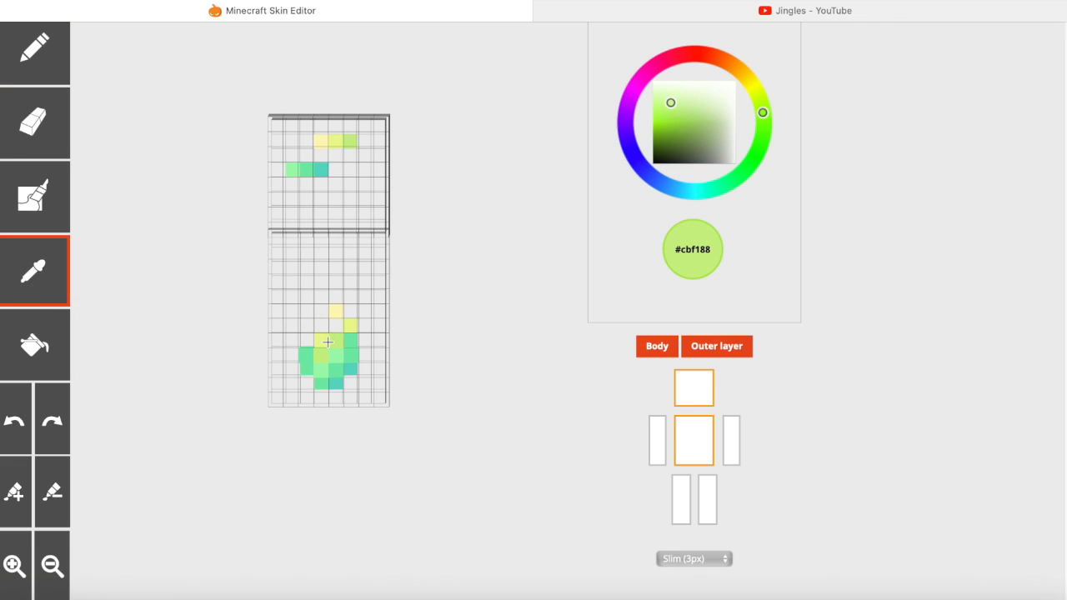
{"action": "left_click", "coordinate": [321, 341]}
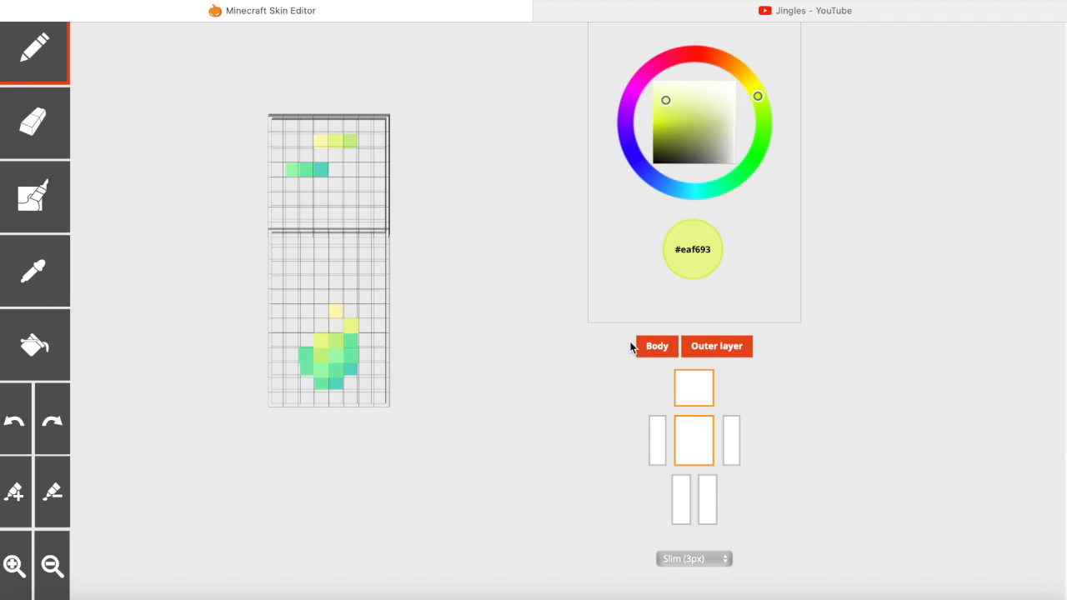
{"action": "left_click", "coordinate": [656, 349]}
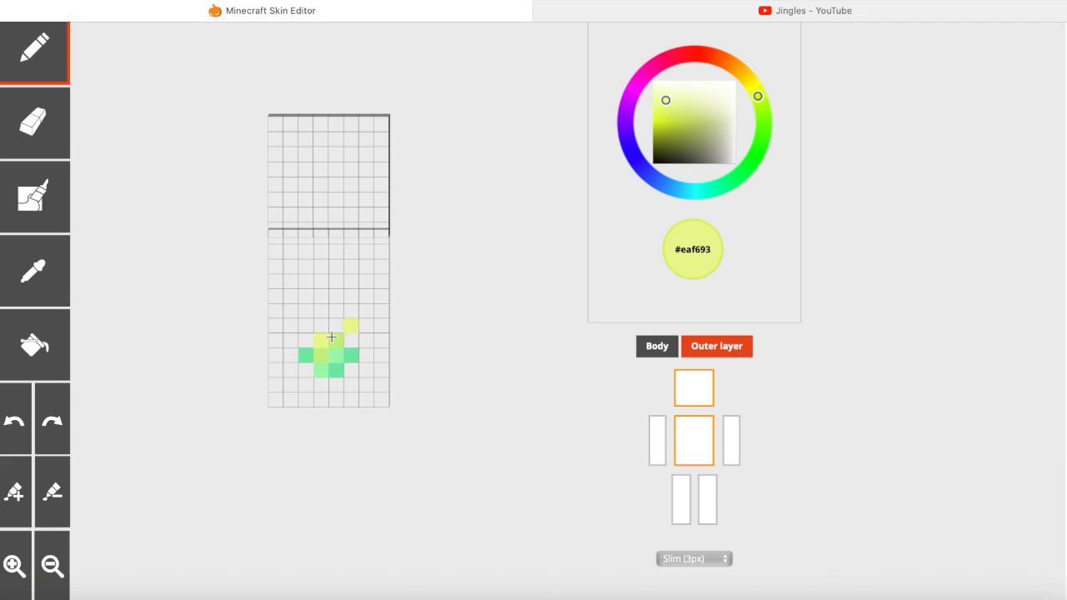
{"action": "left_click", "coordinate": [640, 351]}
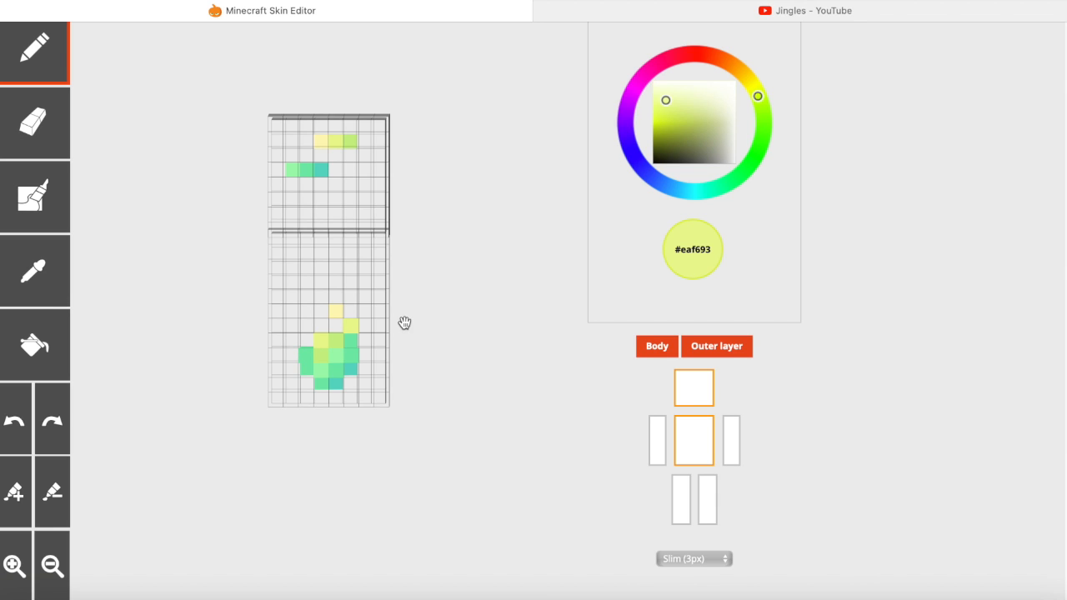
Step: Show both arms and legs again and compare the green tail with the outer layer hidden and shown
{"action": "left_click", "coordinate": [659, 453]}
{"action": "left_click", "coordinate": [682, 493]}
{"action": "left_click", "coordinate": [707, 494]}
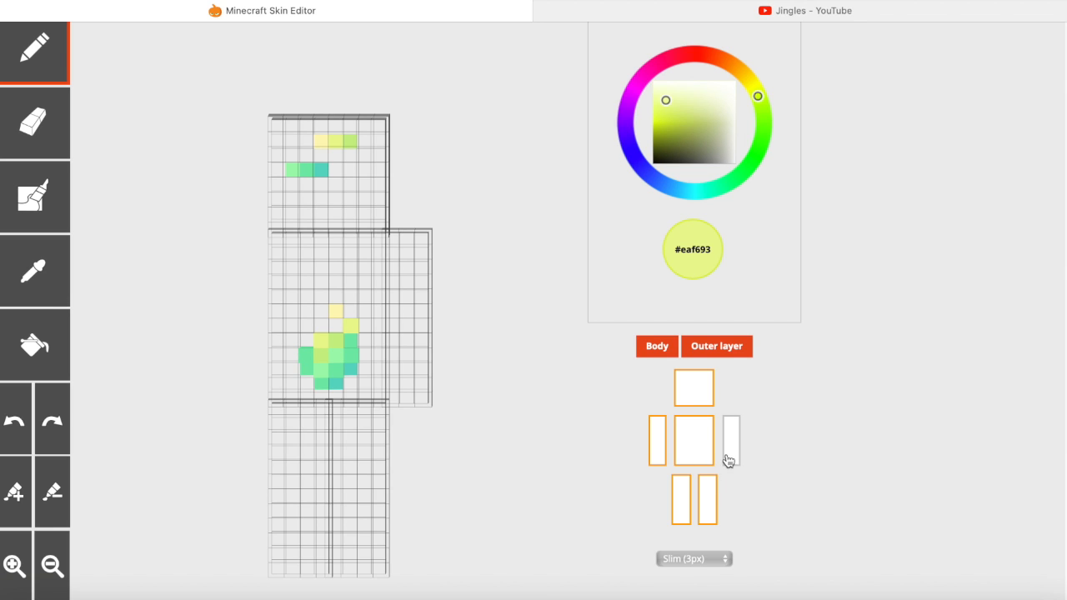
{"action": "left_click", "coordinate": [730, 458]}
{"action": "left_click_drag", "start_coordinate": [516, 428], "coordinate": [492, 432]}
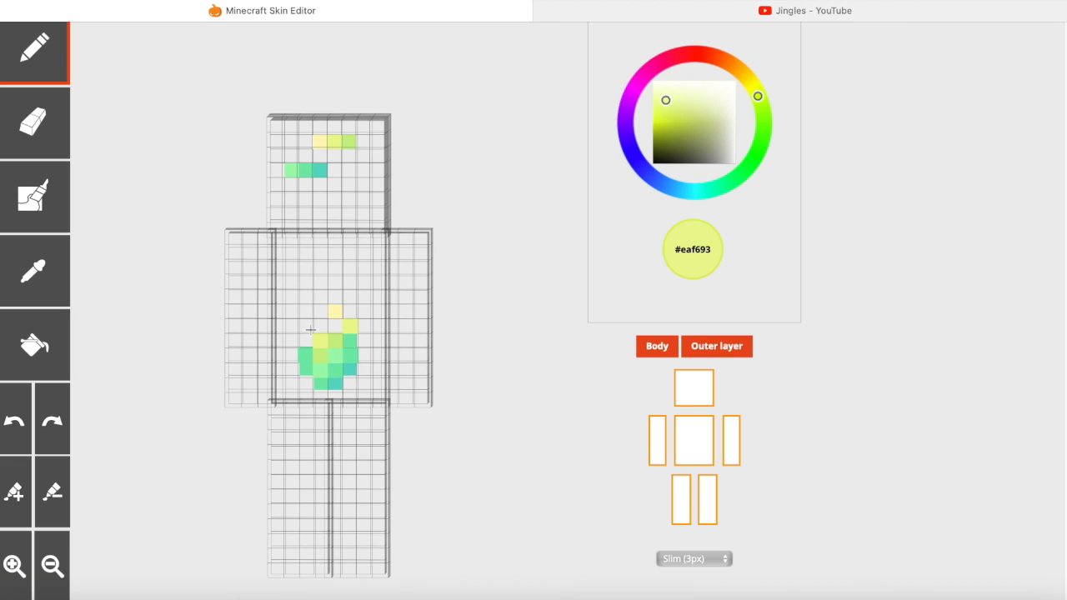
{"action": "left_click", "coordinate": [723, 347]}
{"action": "left_click", "coordinate": [730, 353]}
{"action": "left_click_drag", "start_coordinate": [496, 331], "coordinate": [497, 329]}
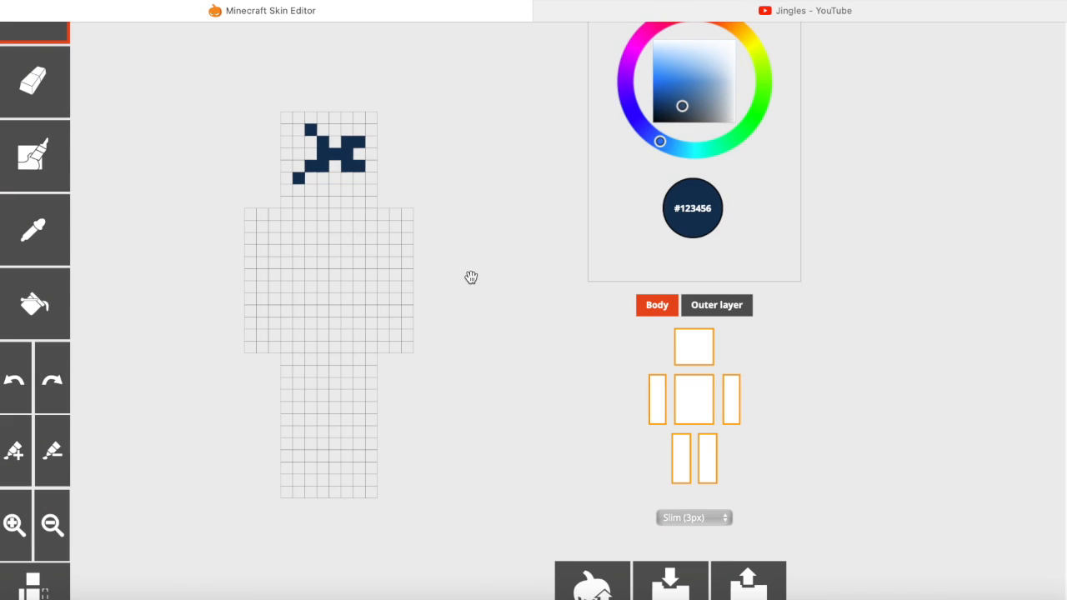
Step: Hide both arms and both legs on the skin with the pink and purple palette
{"action": "left_click_drag", "start_coordinate": [521, 289], "coordinate": [258, 293]}
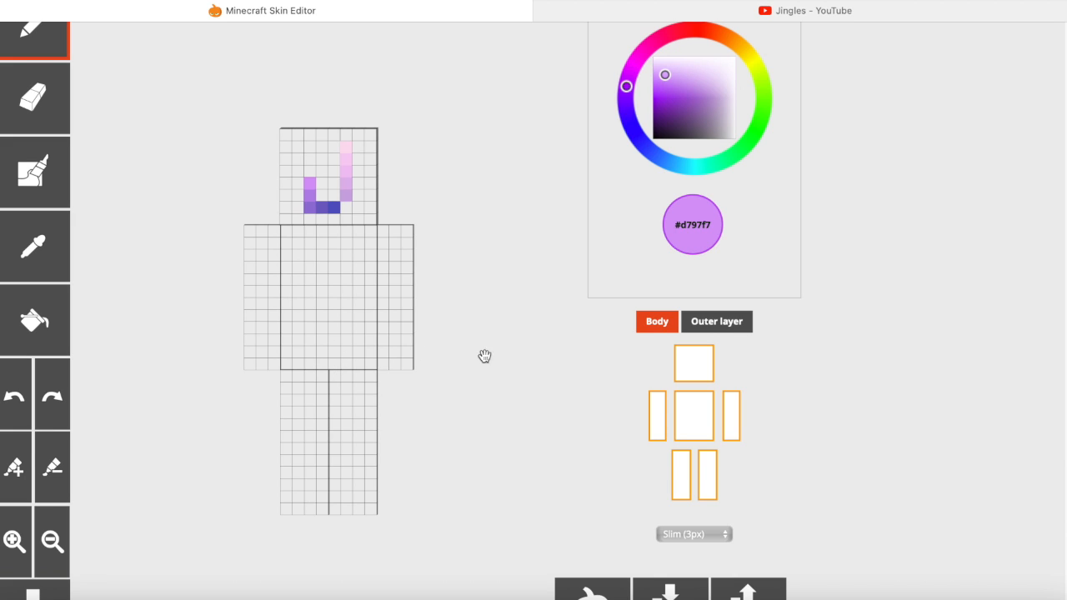
{"action": "left_click", "coordinate": [659, 416]}
{"action": "left_click", "coordinate": [683, 479]}
{"action": "left_click", "coordinate": [706, 483]}
{"action": "left_click", "coordinate": [730, 421]}
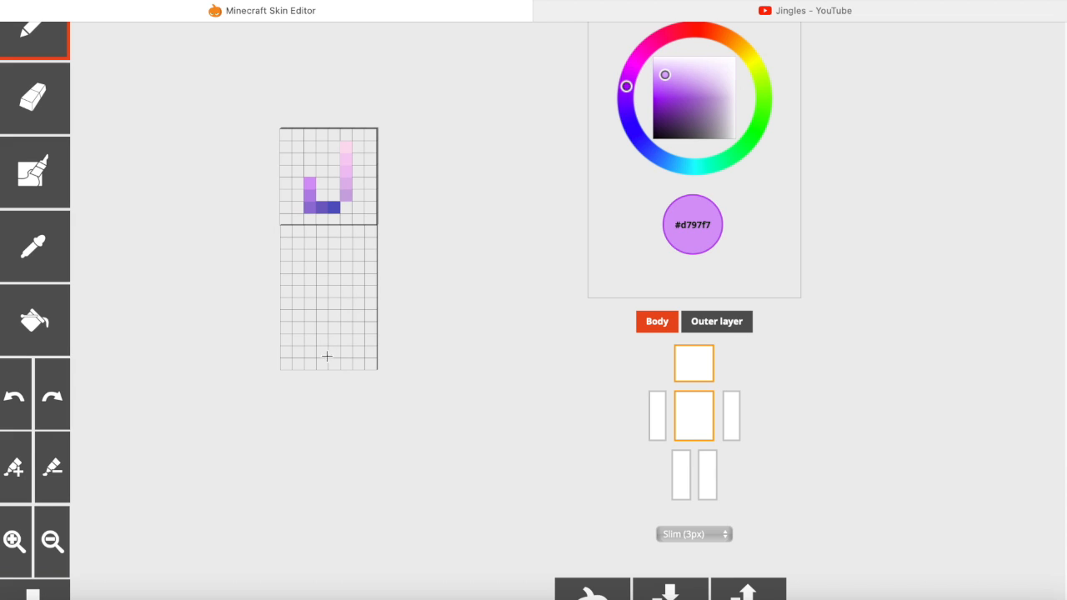
Step: Paint the base of a large curved tail on the torso in #d797f7, rising toward the torso's right edge
{"action": "left_click_drag", "start_coordinate": [323, 354], "coordinate": [334, 354]}
{"action": "mouse_move", "coordinate": [349, 329]}
{"action": "left_mouse_down"}
{"action": "mouse_move", "coordinate": [347, 340]}
{"action": "mouse_move", "coordinate": [334, 315]}
{"action": "mouse_move", "coordinate": [313, 327]}
{"action": "mouse_move", "coordinate": [325, 335]}
{"action": "left_mouse_up"}
{"action": "left_click", "coordinate": [325, 336]}
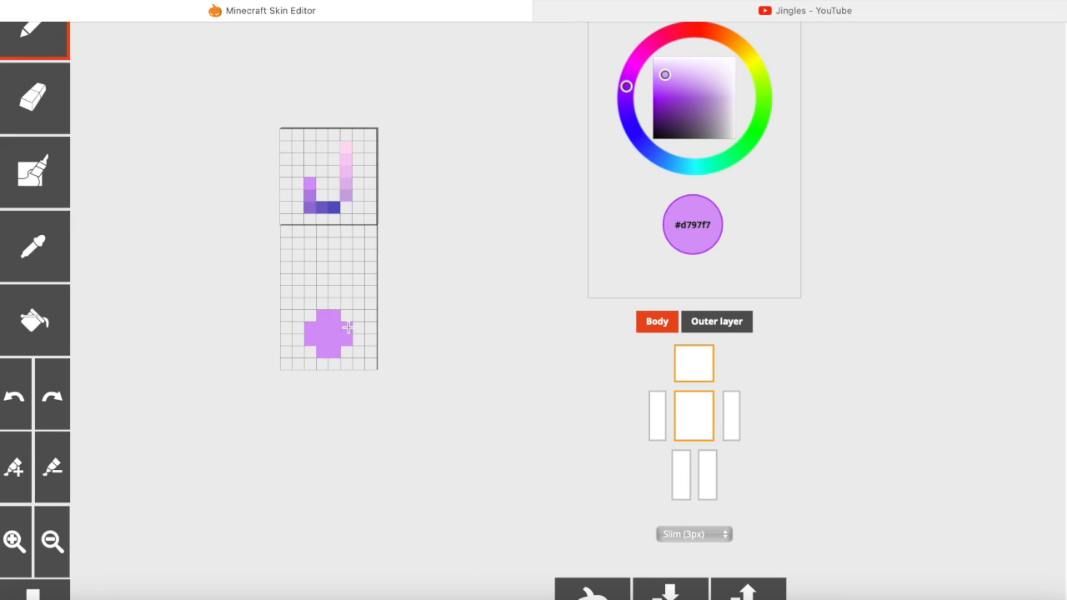
{"action": "left_click", "coordinate": [356, 326]}
{"action": "left_click_drag", "start_coordinate": [371, 313], "coordinate": [371, 289]}
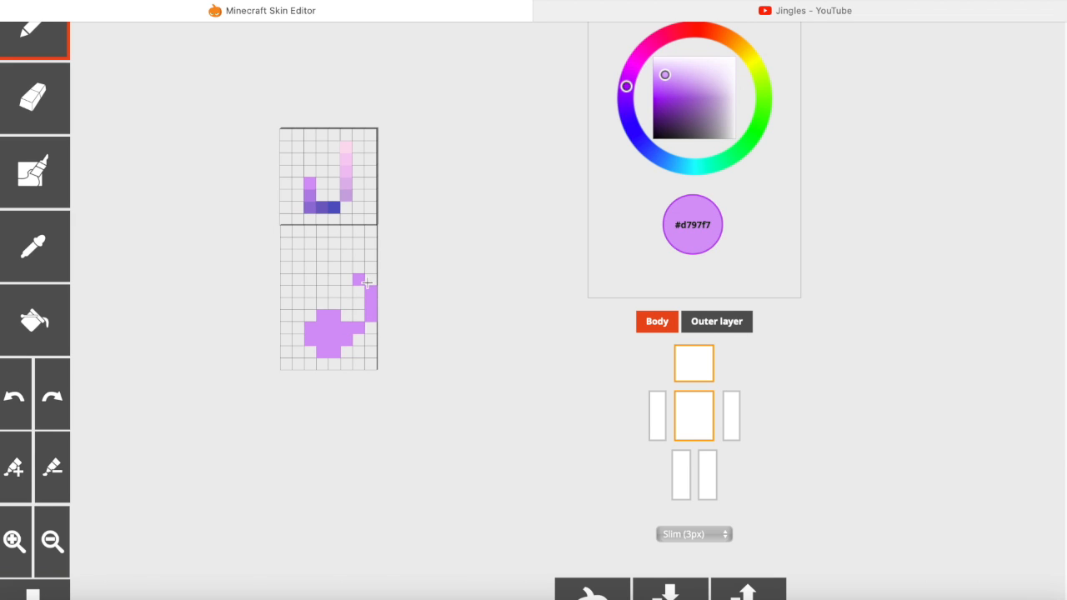
{"action": "left_click", "coordinate": [333, 302]}
{"action": "left_click", "coordinate": [334, 293]}
{"action": "mouse_move", "coordinate": [359, 294]}
{"action": "left_mouse_down"}
{"action": "mouse_move", "coordinate": [348, 312]}
{"action": "mouse_move", "coordinate": [347, 298]}
{"action": "left_mouse_up"}
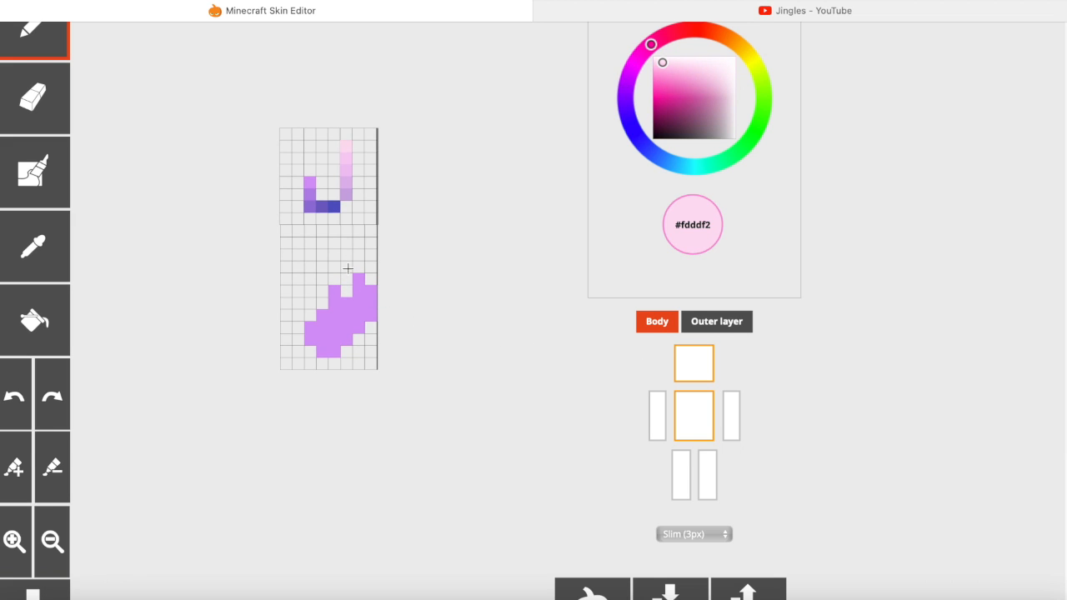
Step: Hide the head and paint the large tail's upper tip in #fdddf2 above the purple base
{"action": "left_click", "coordinate": [690, 371]}
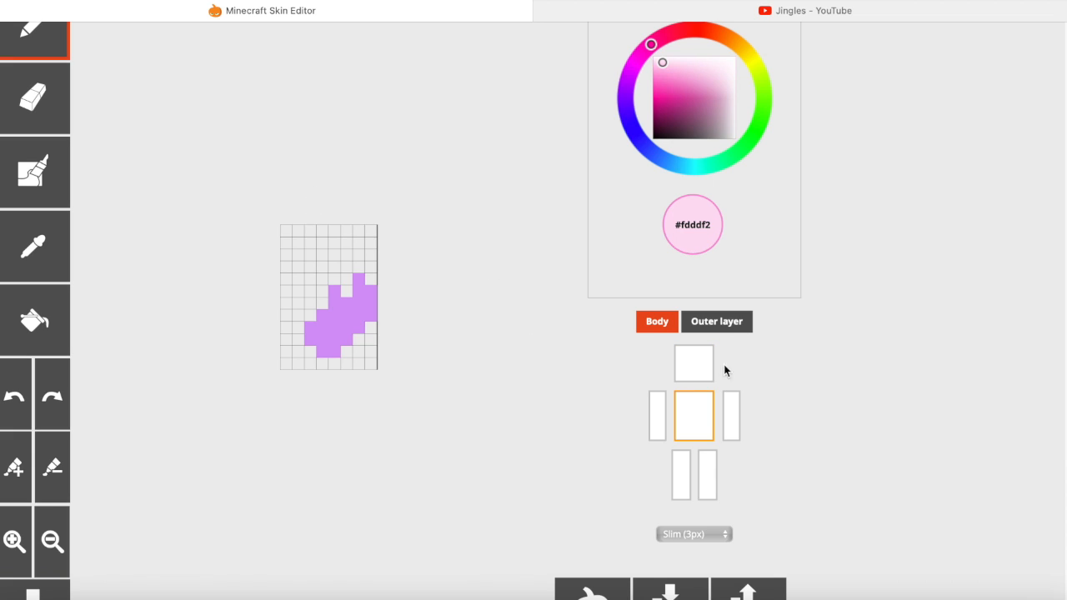
{"action": "left_click", "coordinate": [347, 292]}
{"action": "left_click_drag", "start_coordinate": [347, 272], "coordinate": [346, 252]}
{"action": "left_click_drag", "start_coordinate": [335, 273], "coordinate": [335, 244]}
Step: Show the outer layer, both arms, both legs and the head on the skin
{"action": "left_click", "coordinate": [708, 323]}
{"action": "left_click", "coordinate": [659, 417]}
{"action": "left_click", "coordinate": [682, 482]}
{"action": "left_click", "coordinate": [706, 480]}
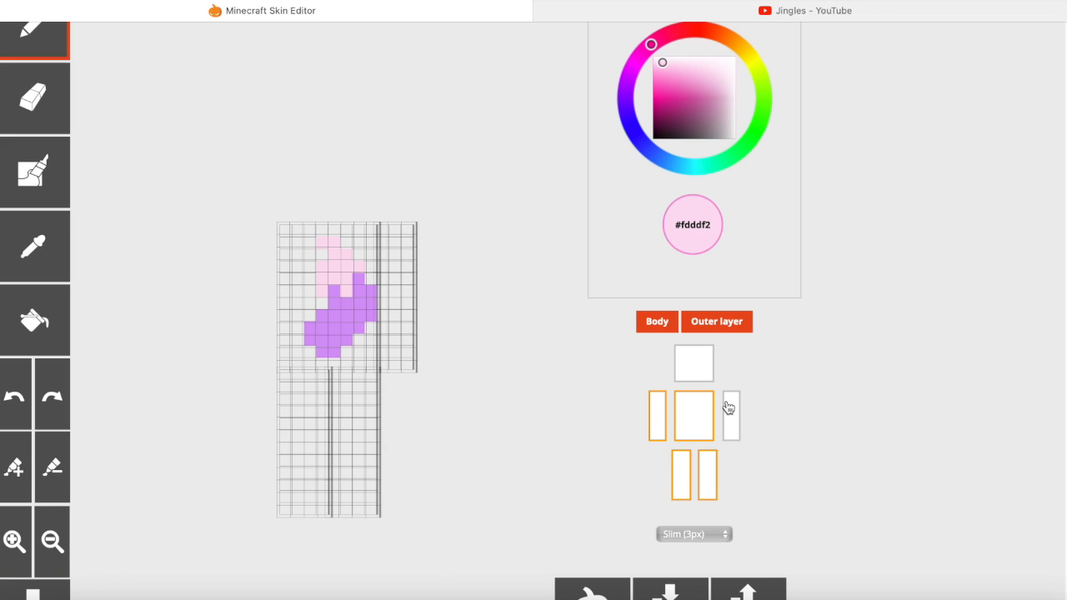
{"action": "left_click", "coordinate": [729, 408]}
{"action": "left_click", "coordinate": [694, 364]}
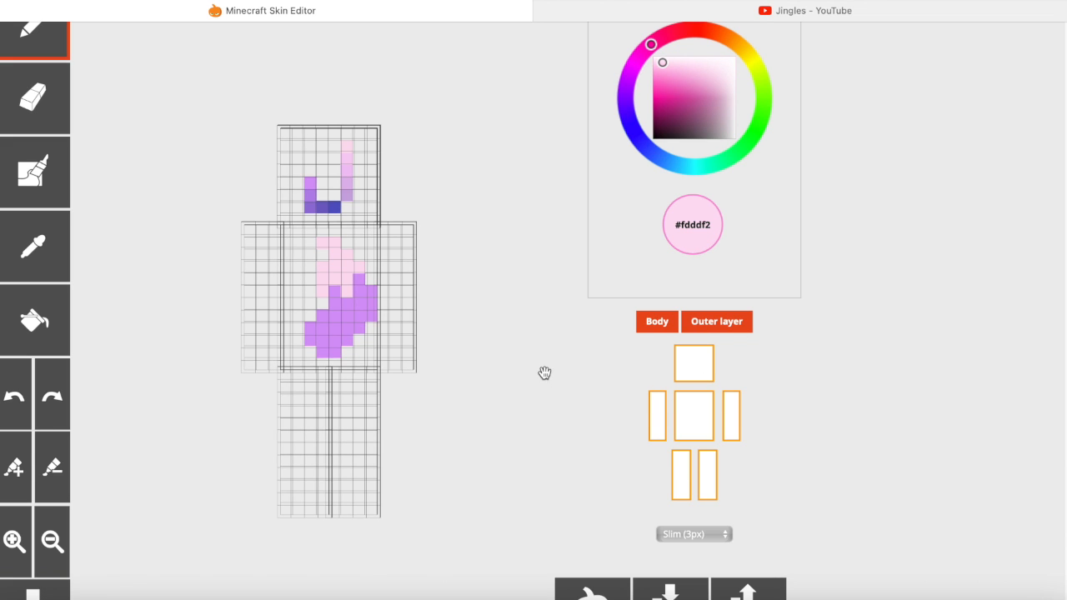
Step: Hide the outer layer, arms and legs again and paint the purple tail base's outer edge pixels in #5856c2
{"action": "left_click", "coordinate": [659, 417]}
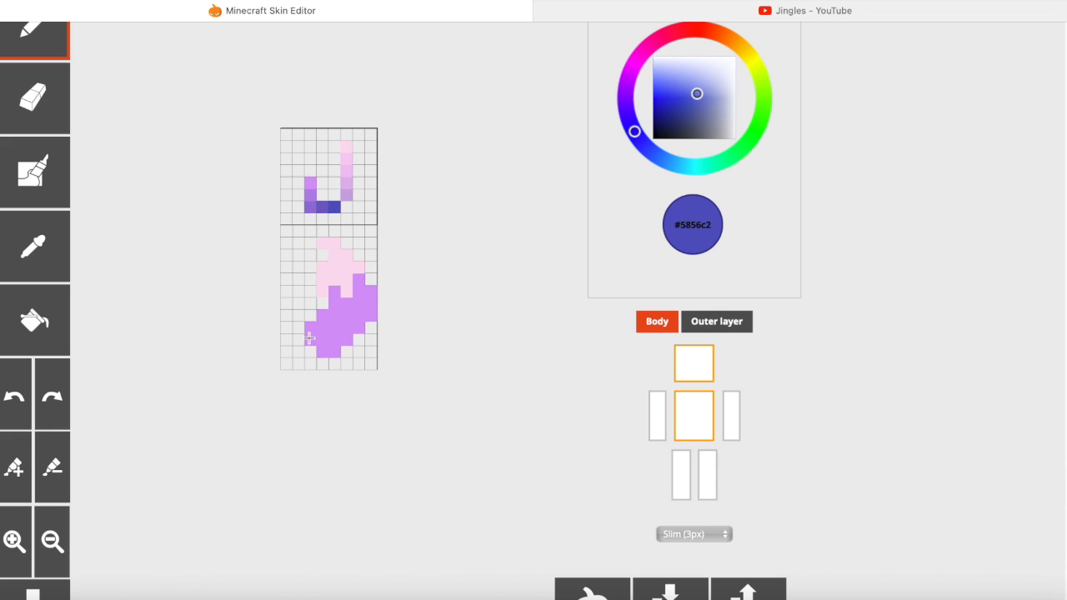
{"action": "left_click", "coordinate": [309, 339]}
{"action": "left_click_drag", "start_coordinate": [322, 351], "coordinate": [336, 351]}
{"action": "left_click", "coordinate": [358, 328]}
{"action": "left_click_drag", "start_coordinate": [371, 292], "coordinate": [372, 316]}
{"action": "left_click", "coordinate": [359, 280]}
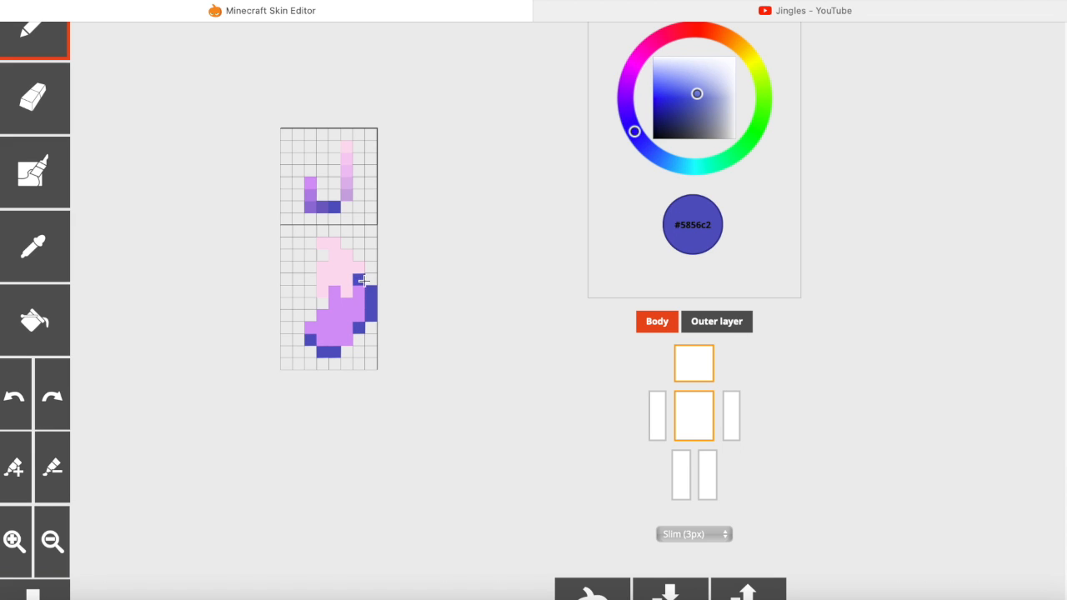
Step: Paint a second shading band in #7663c5 just inside the dark edge of the tail base
{"action": "right_click", "coordinate": [321, 207]}
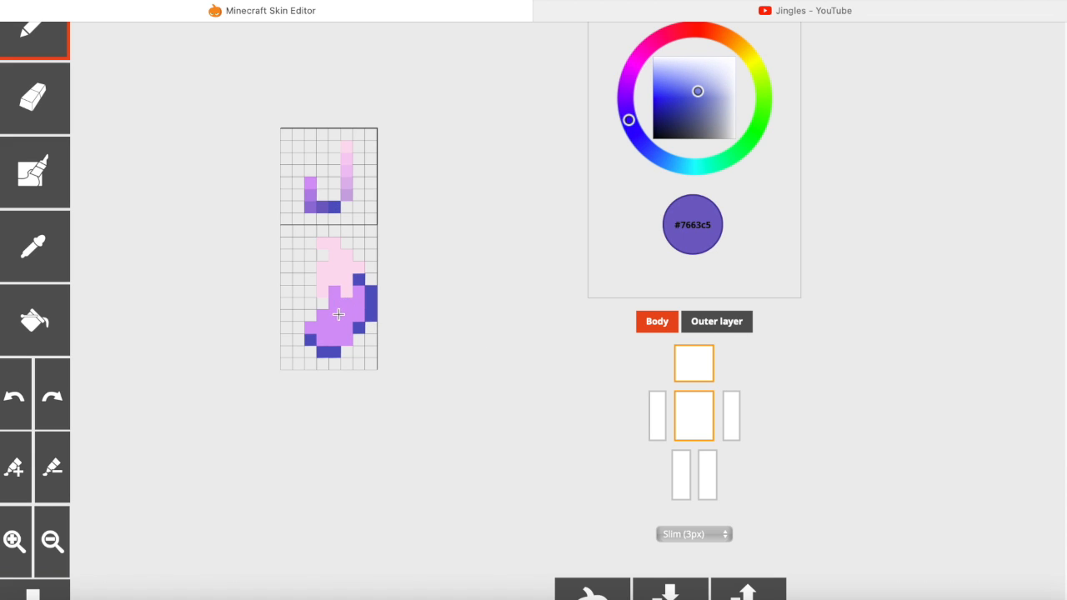
{"action": "mouse_move", "coordinate": [317, 320]}
{"action": "left_mouse_down"}
{"action": "mouse_move", "coordinate": [310, 329]}
{"action": "mouse_move", "coordinate": [342, 340]}
{"action": "left_mouse_up"}
{"action": "left_click", "coordinate": [361, 297]}
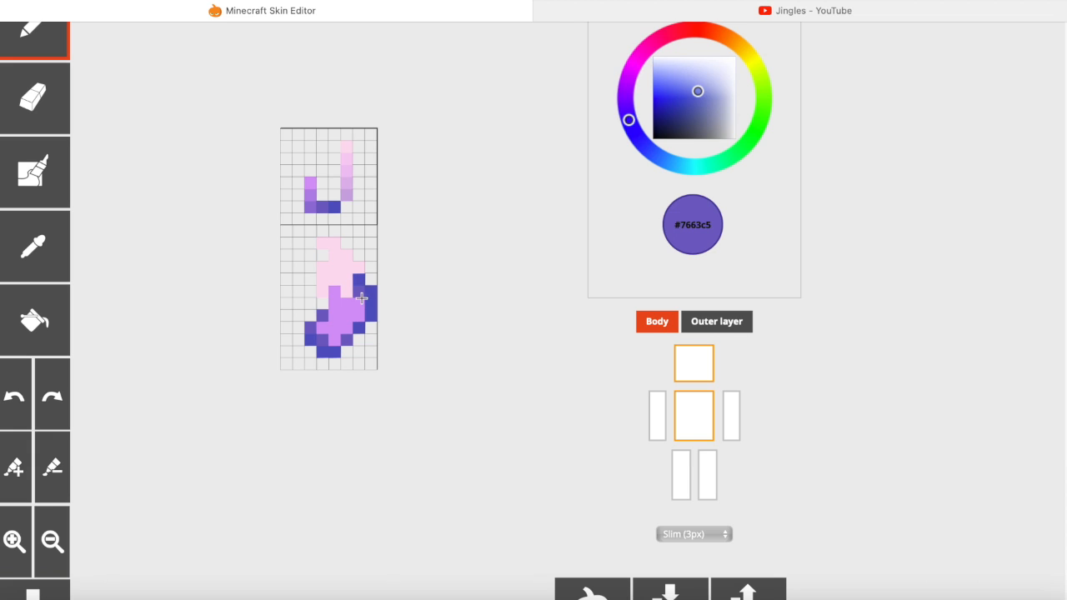
{"action": "left_click", "coordinate": [358, 315]}
{"action": "left_click", "coordinate": [335, 291]}
Step: Sample #9674d8 and #b587e8 from the head palette and shade the tail base's interior around its light centre
{"action": "key", "text": "i"}
{"action": "left_click", "coordinate": [309, 205]}
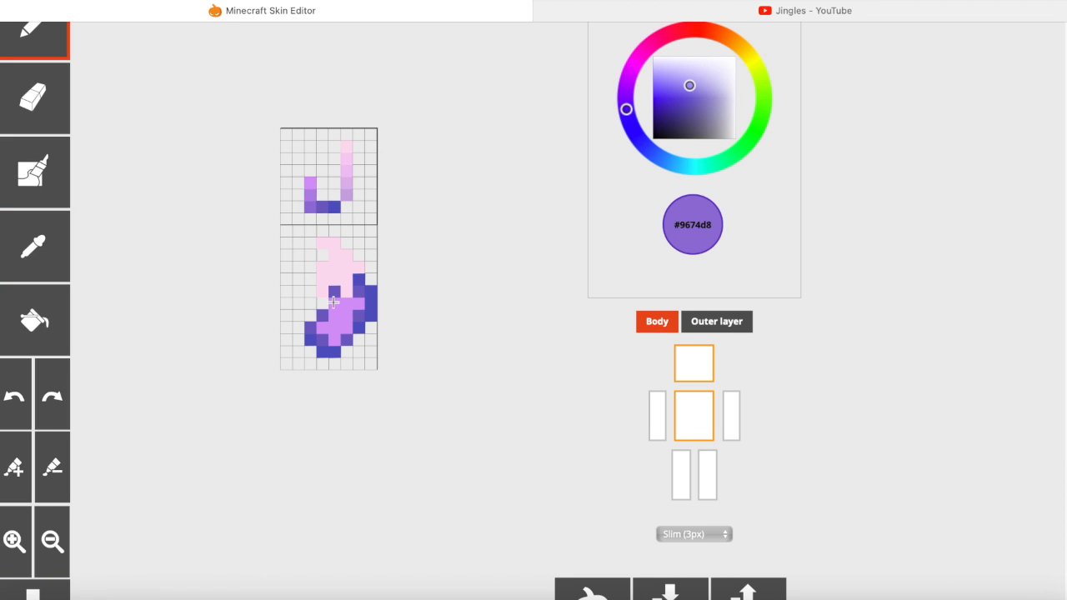
{"action": "left_click", "coordinate": [334, 302]}
{"action": "left_click", "coordinate": [360, 303]}
{"action": "left_click", "coordinate": [346, 329]}
{"action": "left_click", "coordinate": [335, 339]}
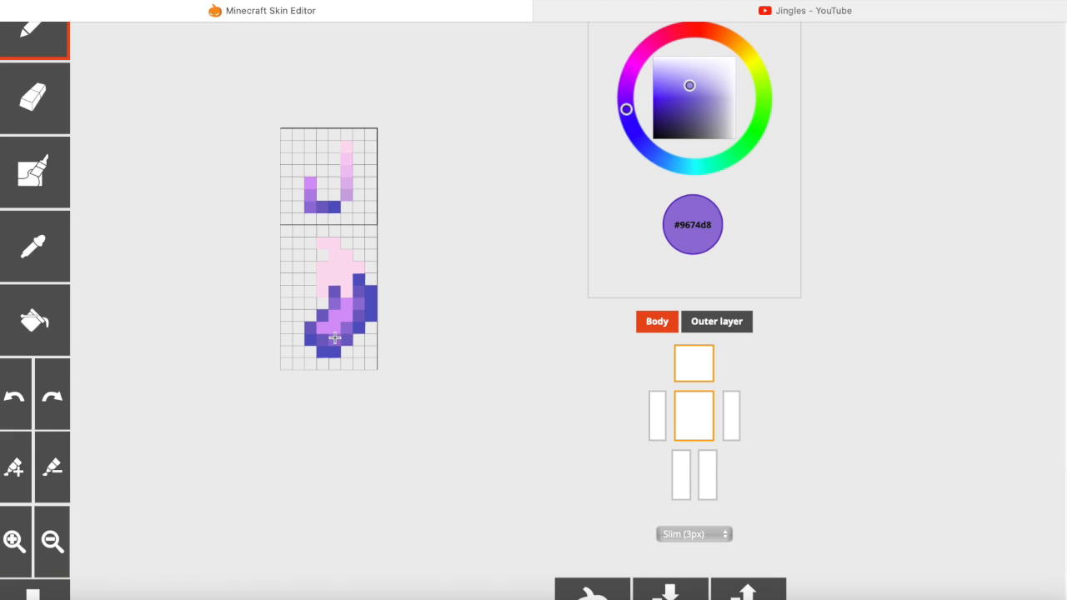
{"action": "key", "text": "i"}
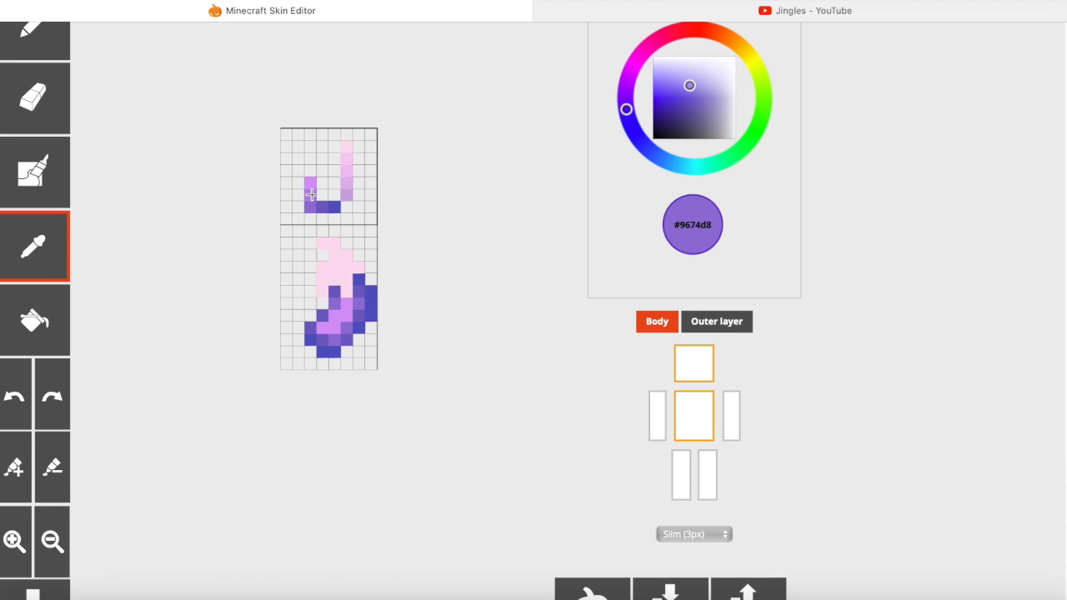
{"action": "left_click", "coordinate": [311, 194]}
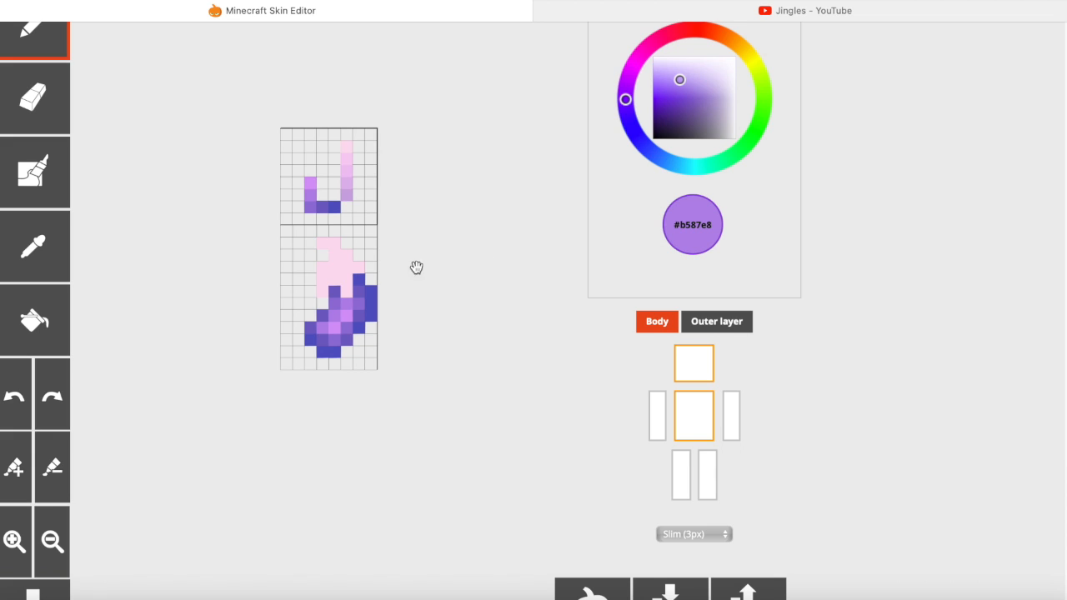
Step: Shade the lower part of the pink tail tip with #cba7e2 and #e0b6ec sampled from the palette
{"action": "left_click", "coordinate": [40, 256]}
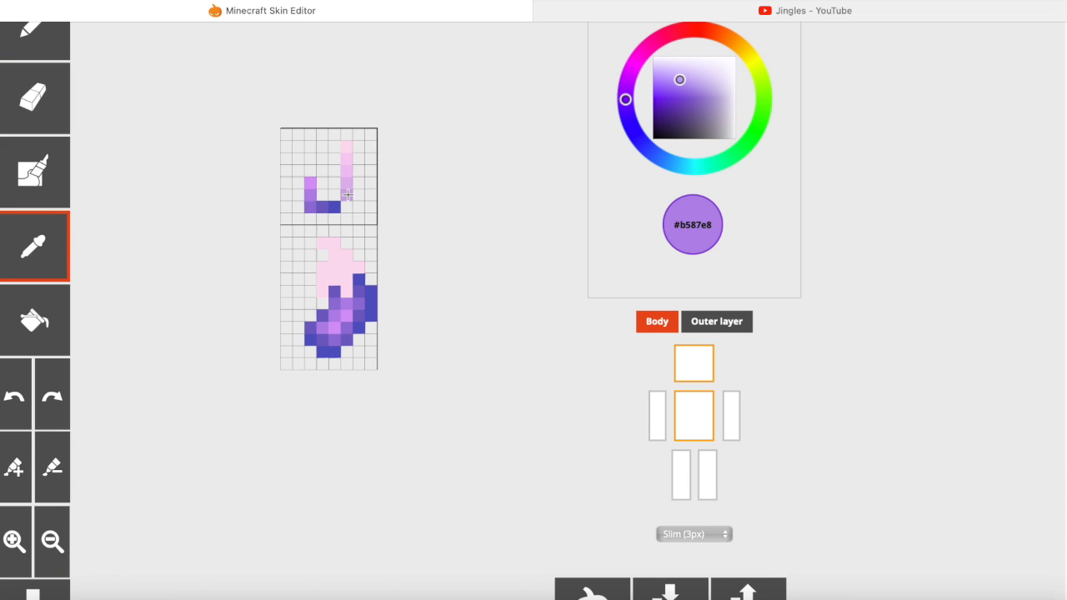
{"action": "left_click", "coordinate": [347, 194]}
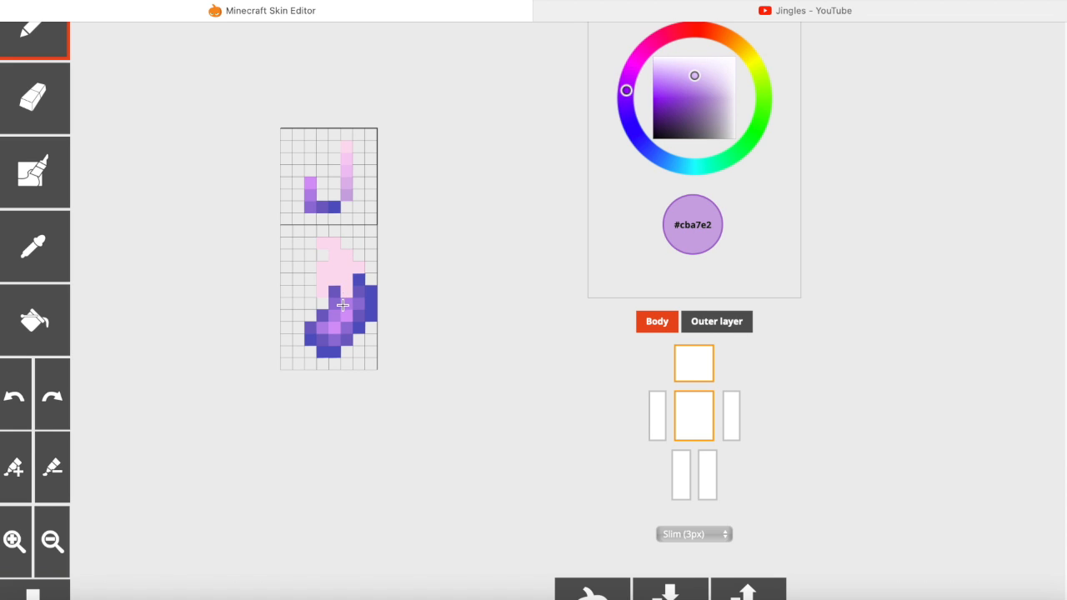
{"action": "left_click_drag", "start_coordinate": [348, 281], "coordinate": [345, 294]}
{"action": "left_click", "coordinate": [321, 291]}
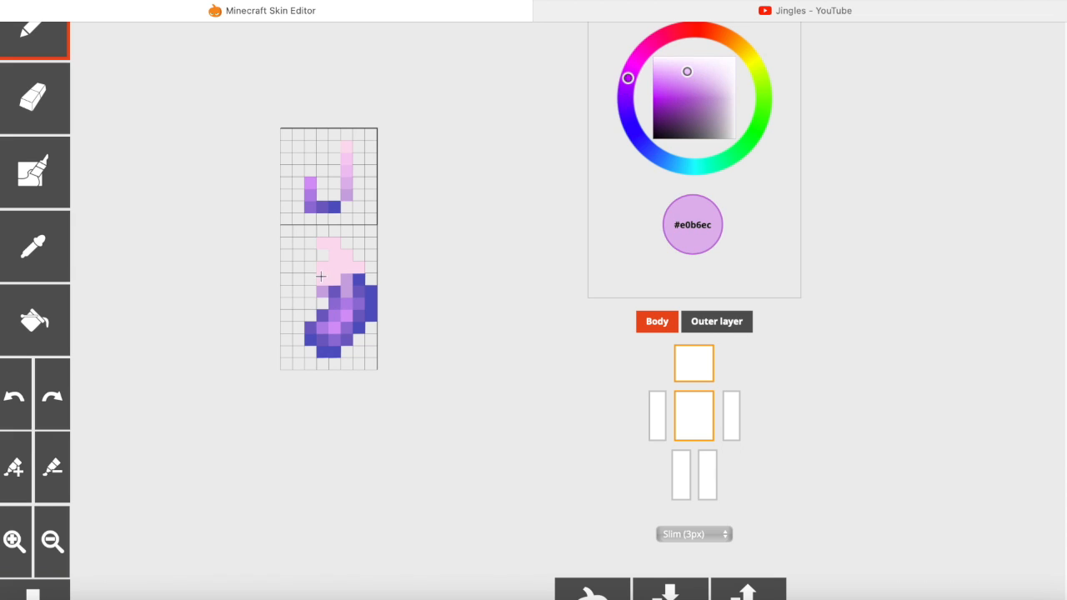
{"action": "left_click_drag", "start_coordinate": [347, 261], "coordinate": [329, 275]}
Step: Shade the upper part of the tail tip with #f0c3f4 and #f8cef4, leaving a pale #fdddf2 centre
{"action": "left_click", "coordinate": [32, 243]}
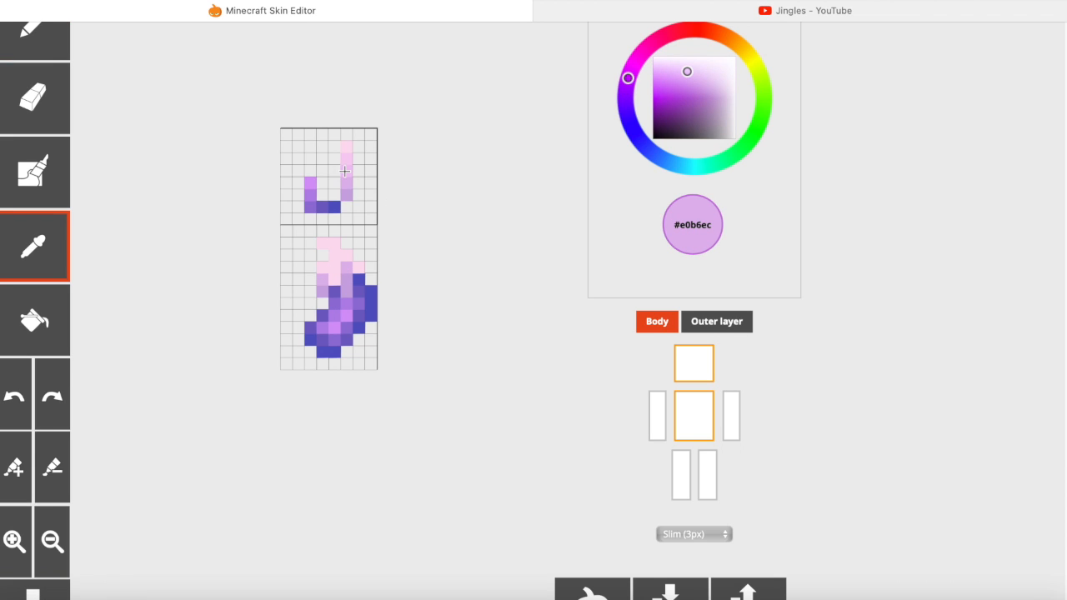
{"action": "left_click", "coordinate": [344, 171]}
{"action": "mouse_move", "coordinate": [348, 256]}
{"action": "left_mouse_down"}
{"action": "mouse_move", "coordinate": [360, 268]}
{"action": "mouse_move", "coordinate": [321, 273]}
{"action": "left_mouse_up"}
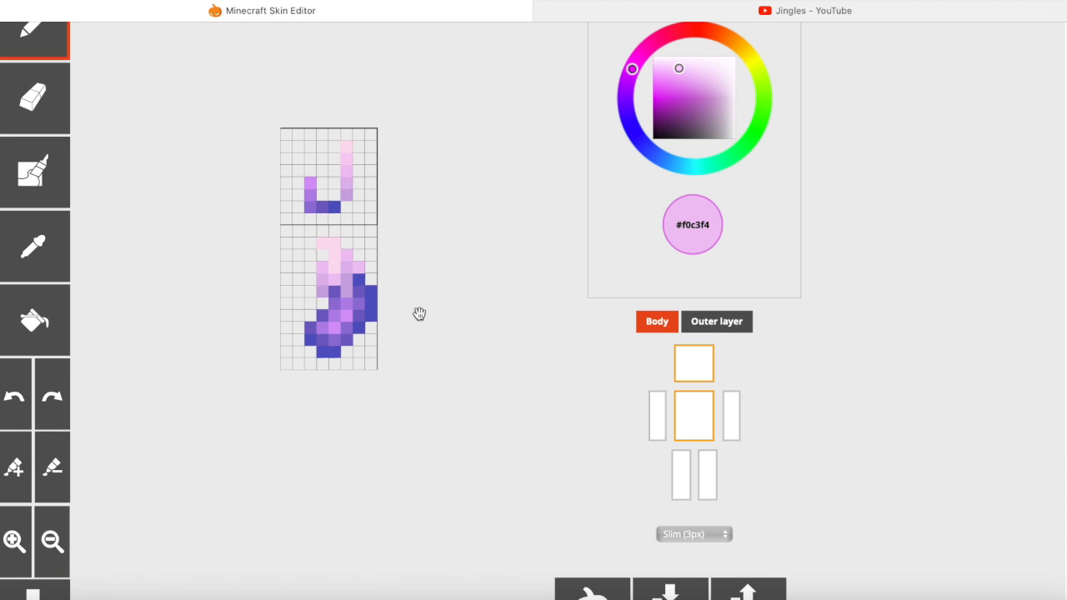
{"action": "left_click", "coordinate": [38, 248]}
{"action": "left_click", "coordinate": [345, 160]}
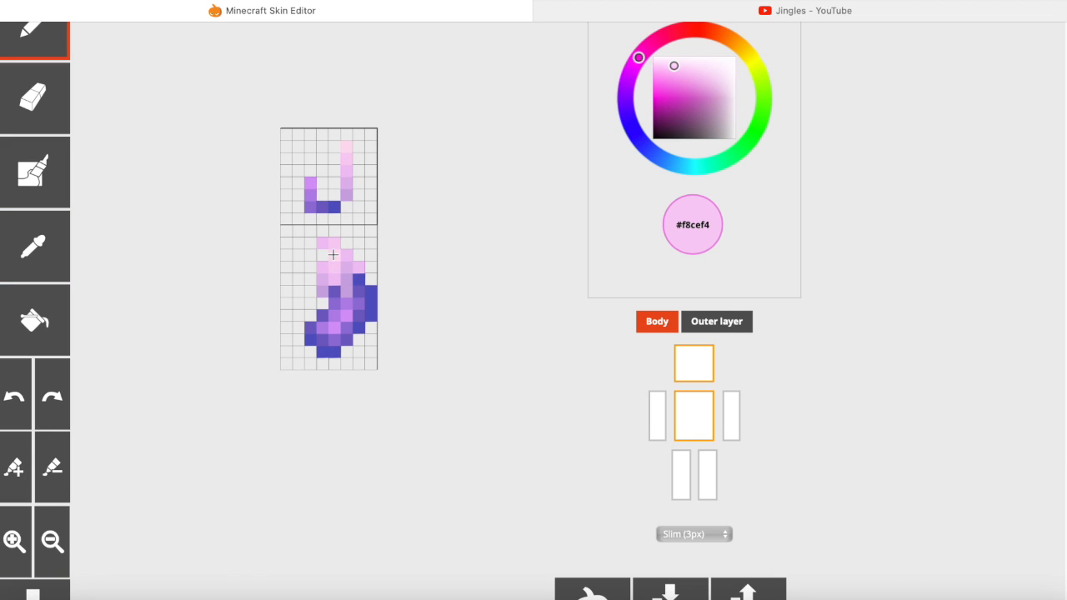
Step: Show both arms, both legs and the outer layer over the shaded tail
{"action": "left_click", "coordinate": [658, 430]}
{"action": "left_click", "coordinate": [708, 471]}
{"action": "left_click", "coordinate": [682, 471]}
{"action": "left_click", "coordinate": [732, 417]}
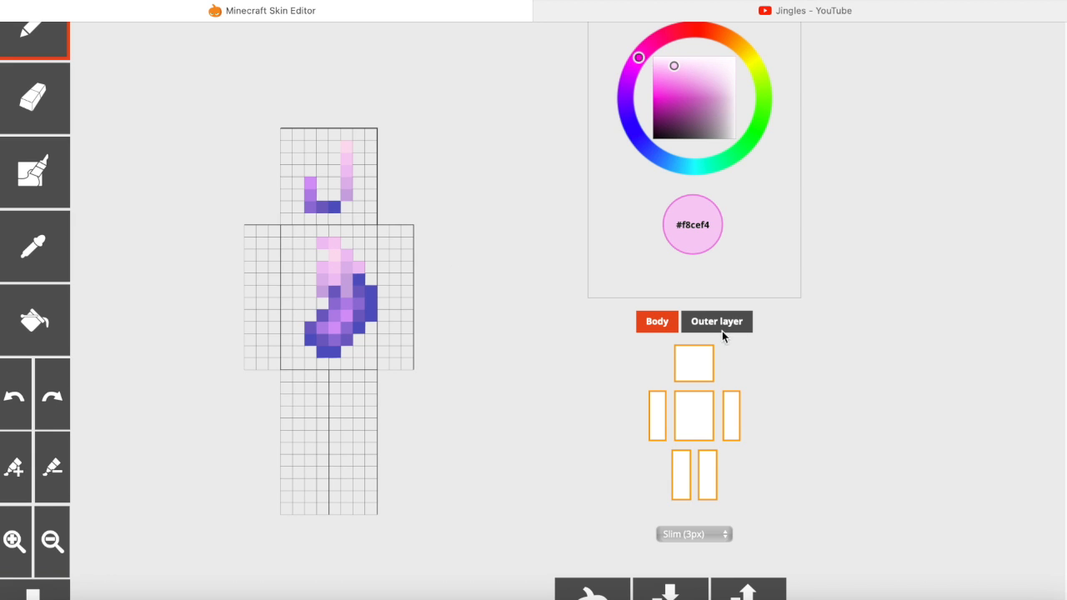
{"action": "left_click", "coordinate": [719, 323]}
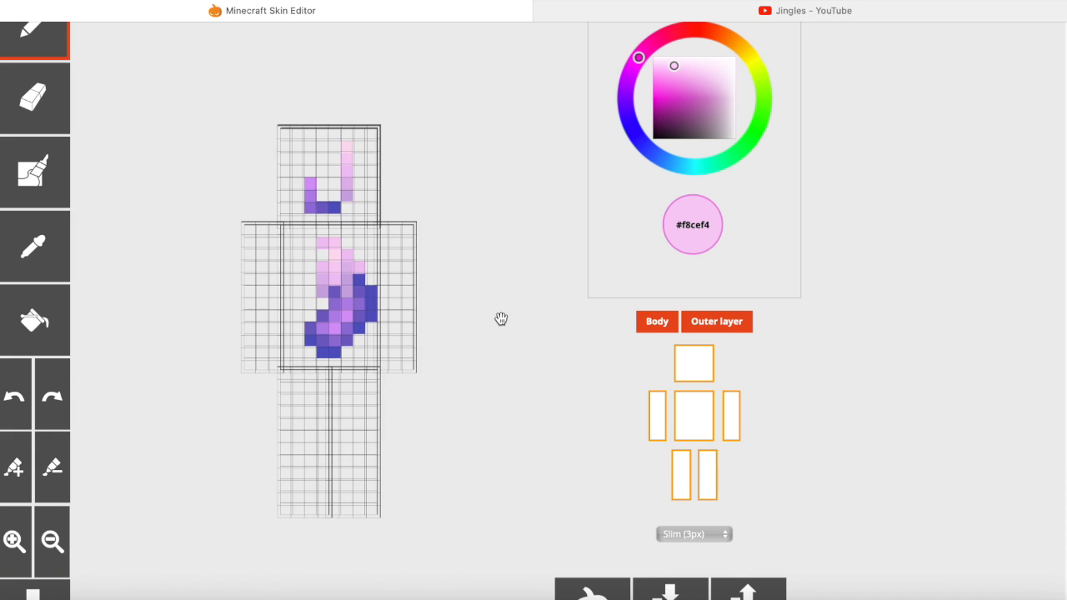
{"action": "mouse_move", "coordinate": [509, 324]}
{"action": "left_mouse_down"}
{"action": "mouse_move", "coordinate": [317, 334]}
{"action": "mouse_move", "coordinate": [519, 326]}
{"action": "left_mouse_up"}
Step: Paint the tail tip's centre column on the outer layer in #fdddf2, #f8cef4 and #f0c3f4 sampled from the tail
{"action": "left_click", "coordinate": [717, 323]}
{"action": "left_click", "coordinate": [66, 228]}
{"action": "left_click", "coordinate": [725, 326]}
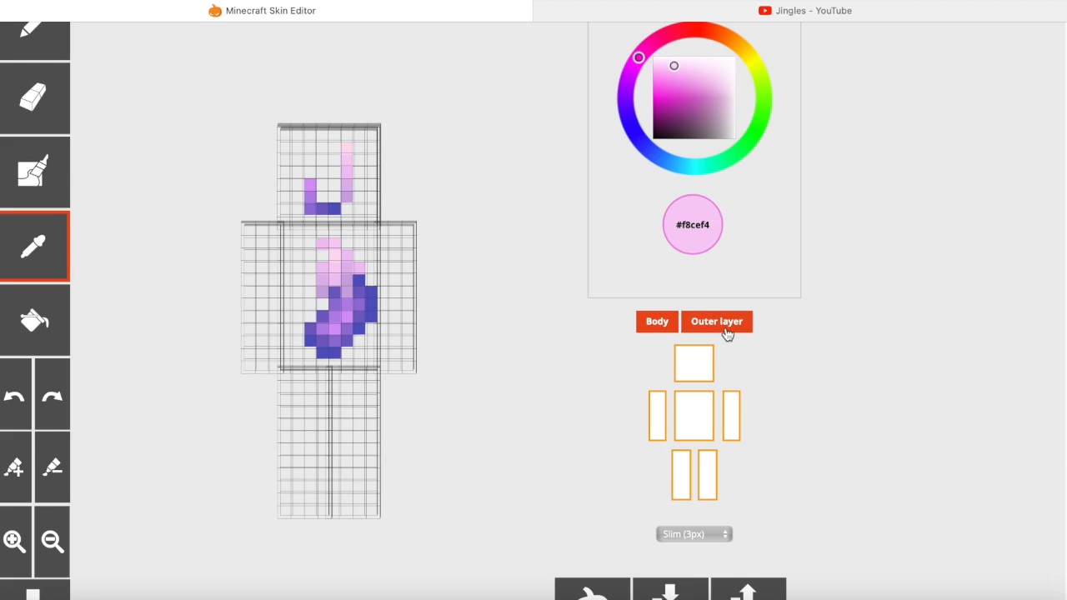
{"action": "left_click", "coordinate": [334, 253]}
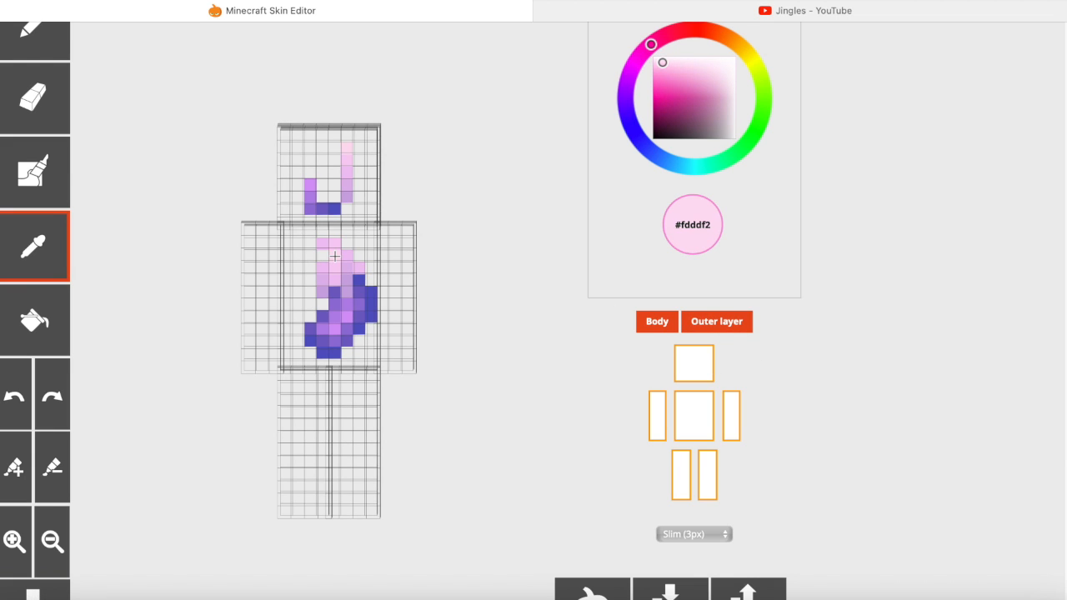
{"action": "left_click", "coordinate": [336, 268]}
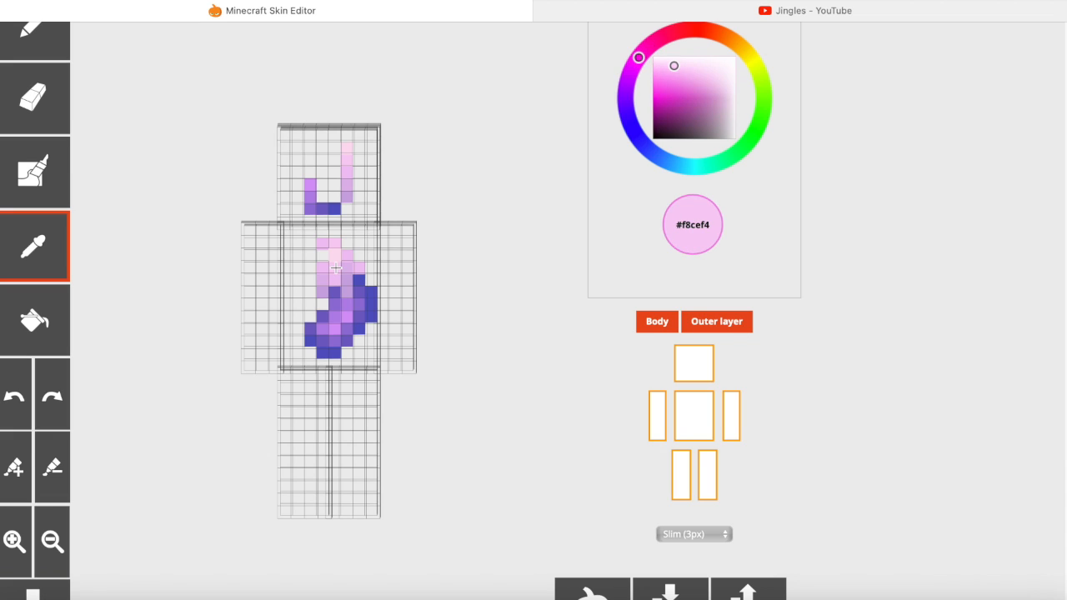
{"action": "left_click", "coordinate": [40, 258]}
{"action": "left_click", "coordinate": [335, 281]}
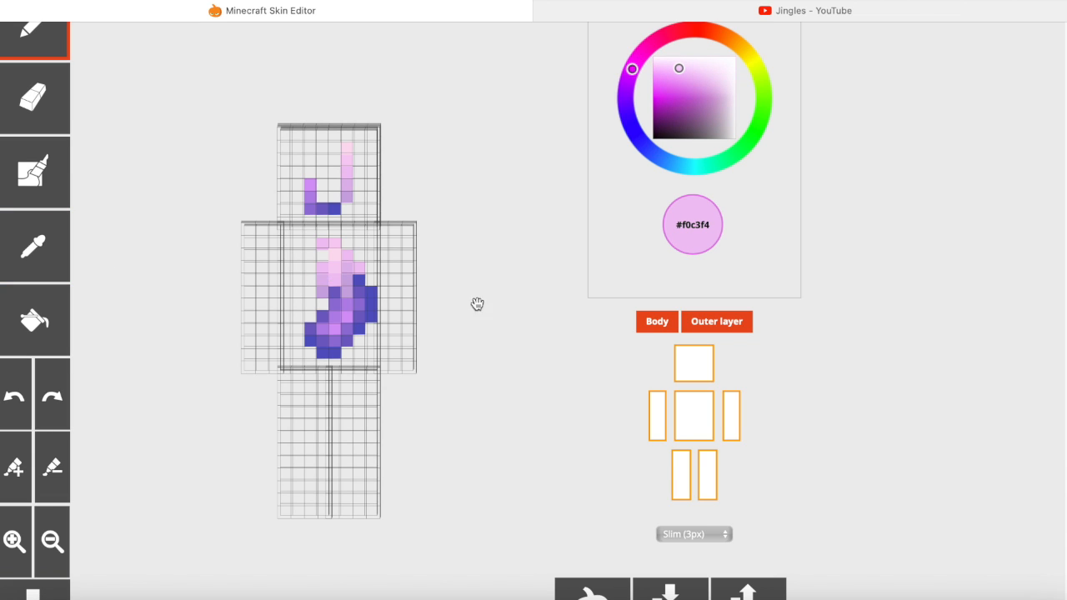
Step: Add a single #f0c3f4 pixel at the right edge of the tail tip on the outer layer, toggling the body layer to check
{"action": "left_click", "coordinate": [667, 325]}
{"action": "left_click", "coordinate": [666, 325]}
{"action": "left_click", "coordinate": [45, 273]}
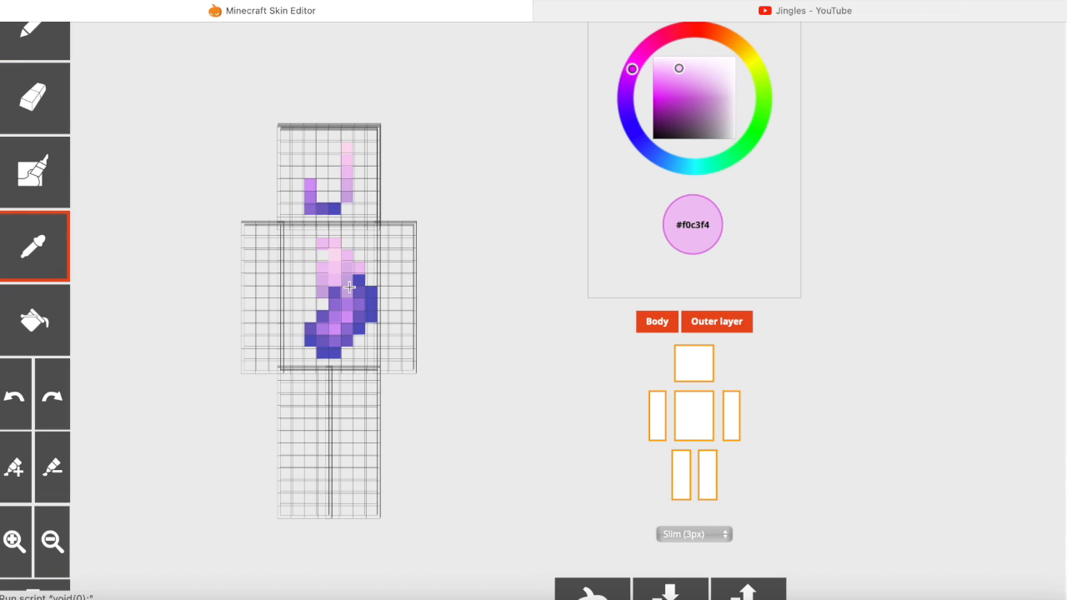
{"action": "left_click", "coordinate": [361, 270]}
{"action": "left_click", "coordinate": [654, 327]}
{"action": "left_click", "coordinate": [654, 326]}
Step: Layer the lower tail base on the outer layer with sampled #d797f7, #b587e8, #9674d8 and #7663c5 pixels
{"action": "left_click", "coordinate": [42, 261]}
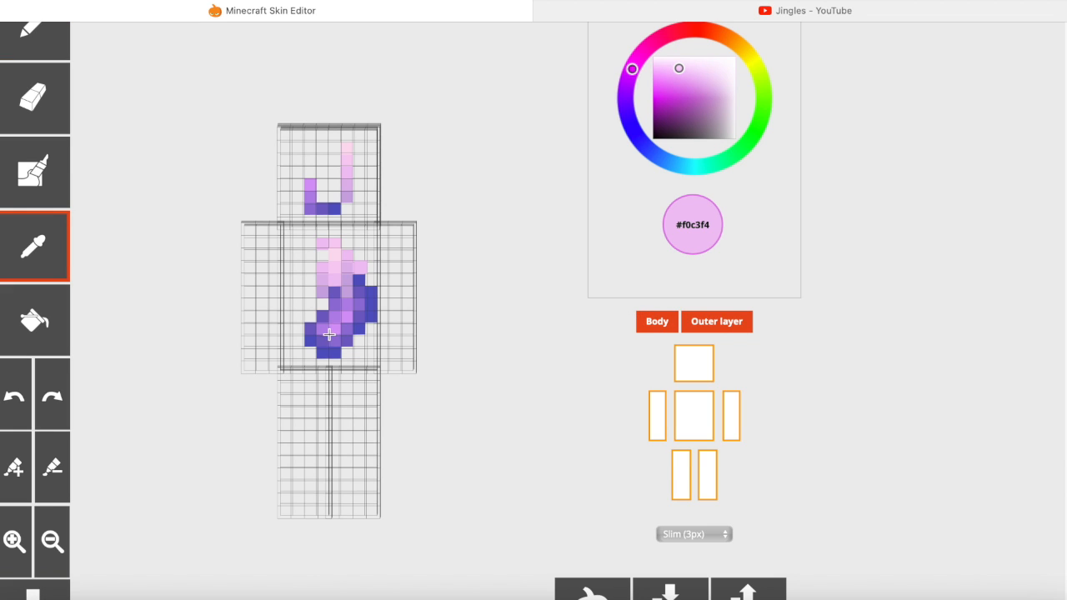
{"action": "left_click", "coordinate": [331, 335]}
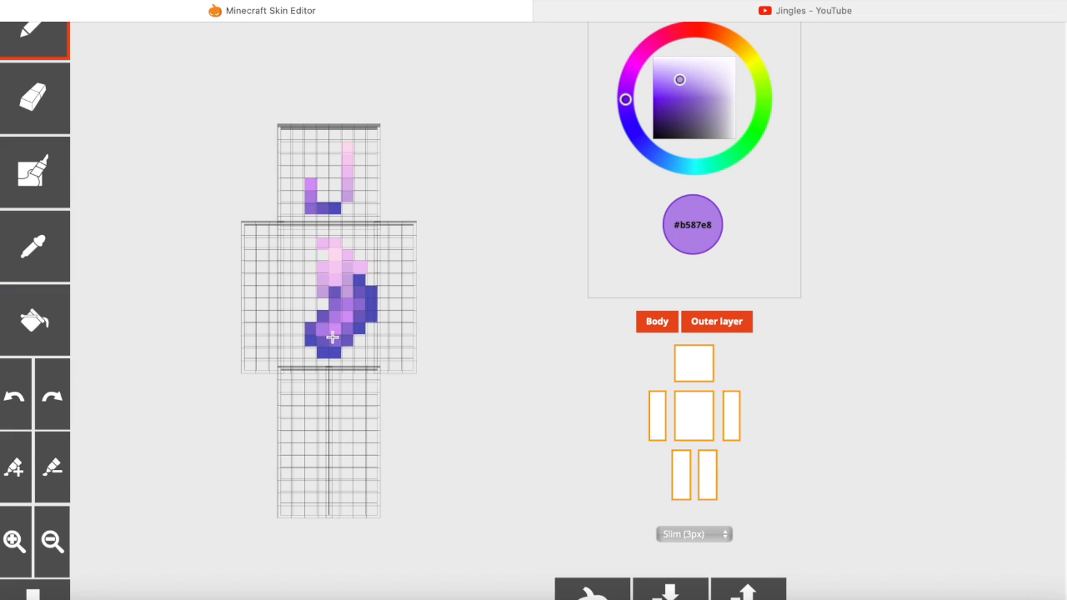
{"action": "left_click", "coordinate": [52, 245]}
{"action": "left_click", "coordinate": [326, 341]}
{"action": "left_click", "coordinate": [57, 262]}
{"action": "left_click", "coordinate": [332, 321]}
{"action": "left_click", "coordinate": [37, 243]}
{"action": "left_click", "coordinate": [349, 343]}
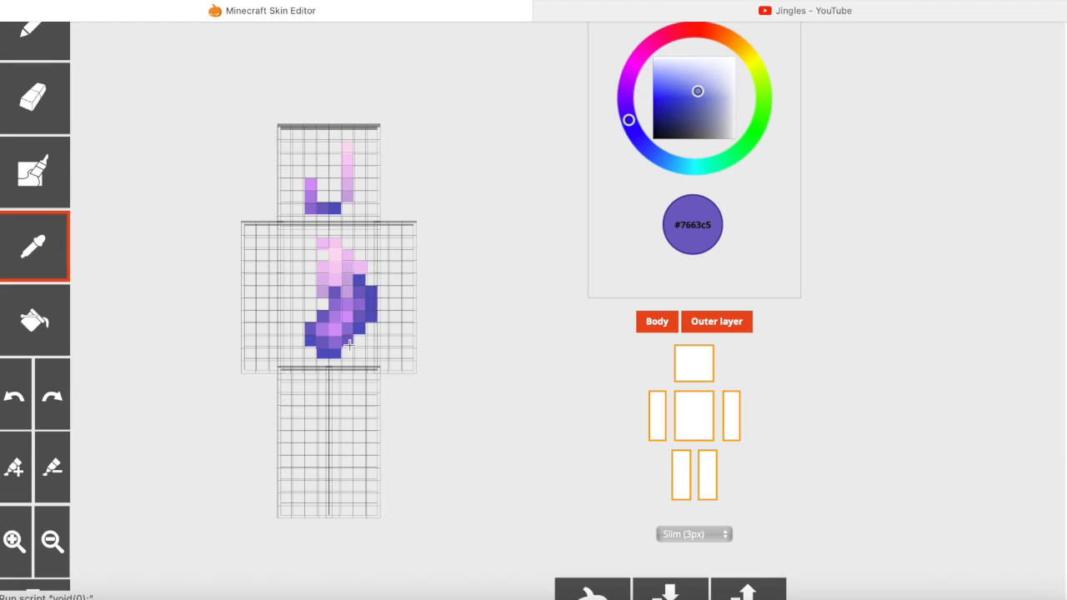
Step: Extend the outer layer through the tail base's centre in #b587e8, #9674d8 and #d797f7, and check it without the body layer
{"action": "left_click", "coordinate": [336, 315]}
{"action": "left_click", "coordinate": [52, 268]}
{"action": "left_click", "coordinate": [346, 331]}
{"action": "left_click", "coordinate": [33, 248]}
{"action": "left_click", "coordinate": [345, 317]}
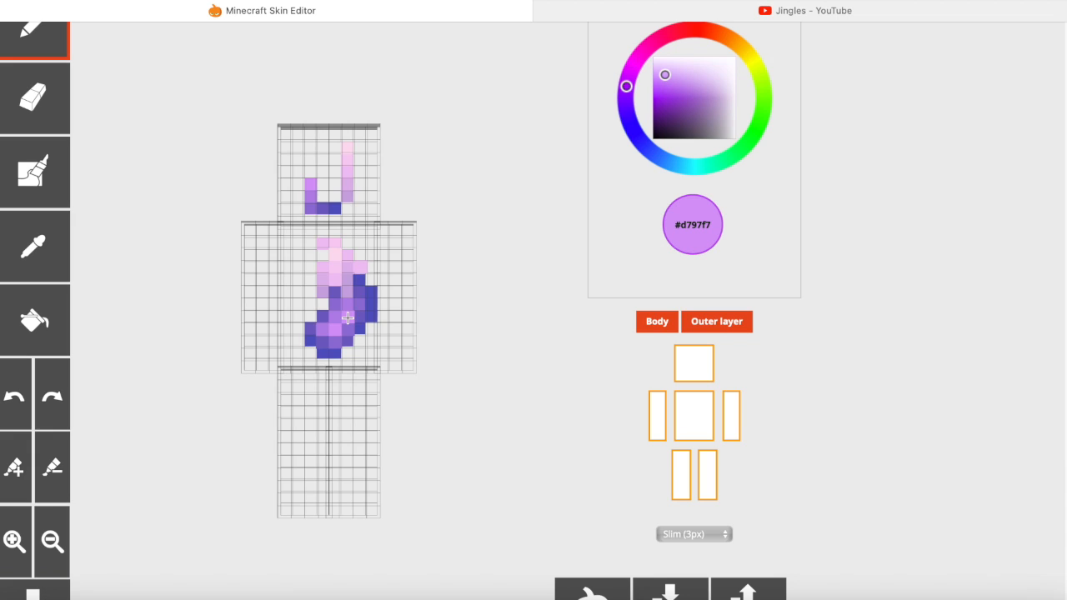
{"action": "left_click", "coordinate": [649, 326]}
{"action": "left_click", "coordinate": [650, 327]}
Step: Paint the row above the tail base's centre on the outer layer in #9674d8 and #b587e8, and check it without the body layer
{"action": "left_click", "coordinate": [33, 249]}
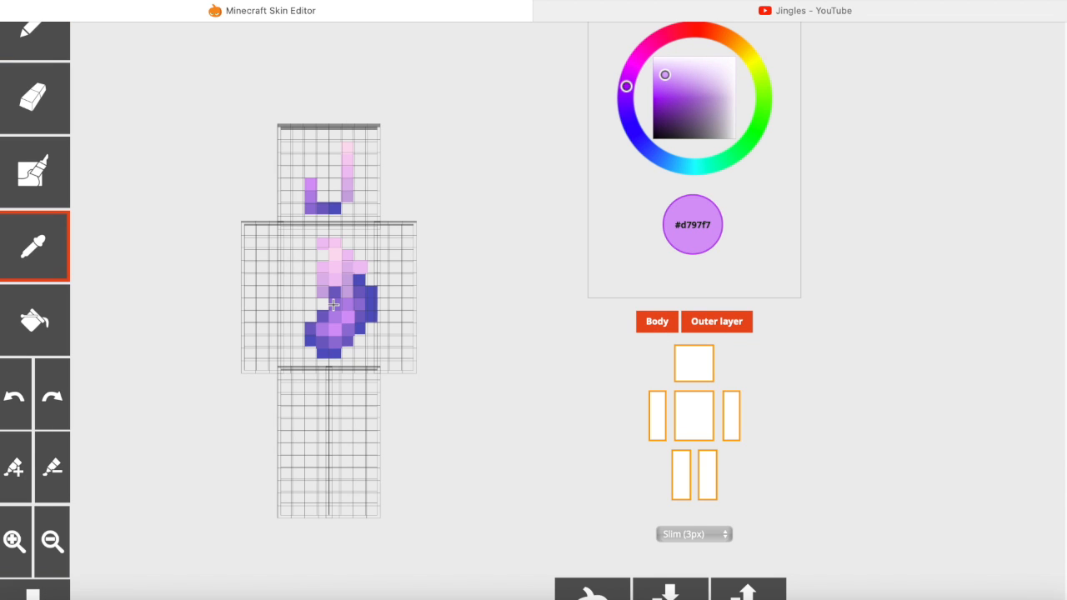
{"action": "left_click", "coordinate": [353, 305]}
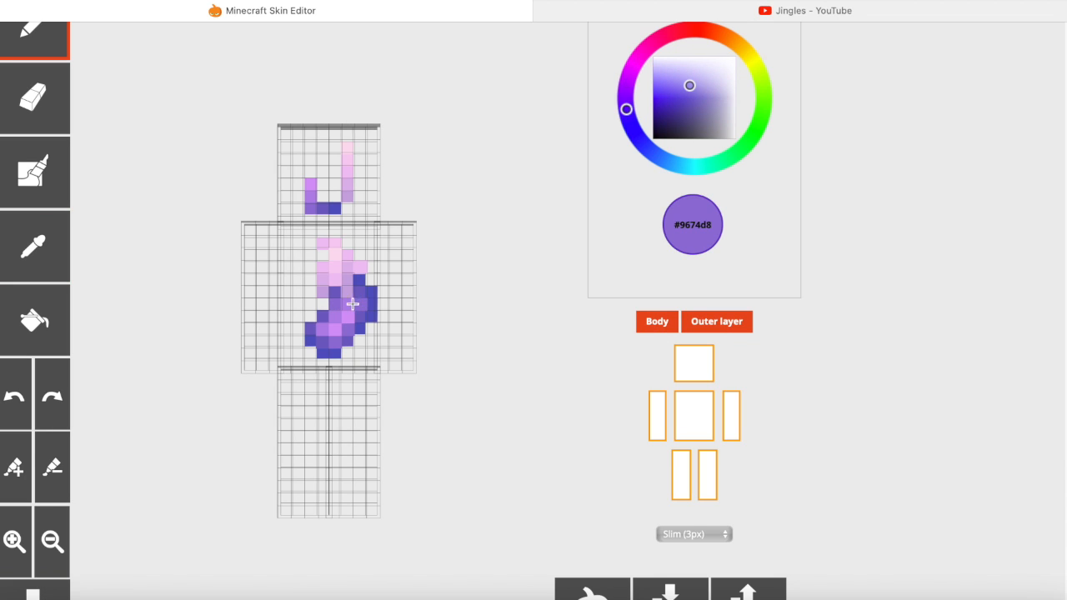
{"action": "left_click", "coordinate": [33, 249]}
{"action": "left_click", "coordinate": [346, 307]}
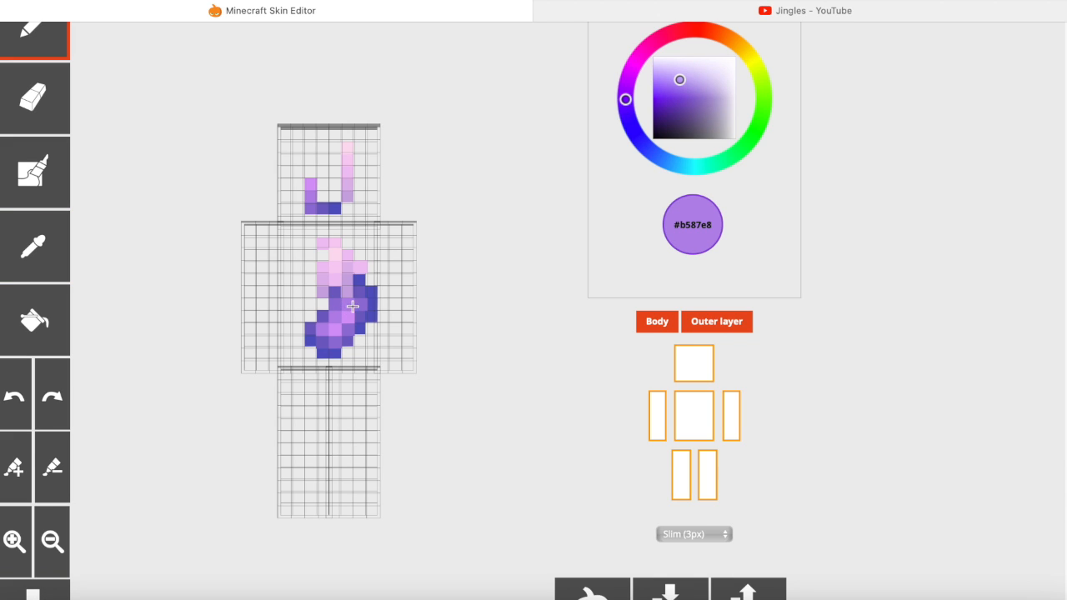
{"action": "left_click", "coordinate": [658, 328]}
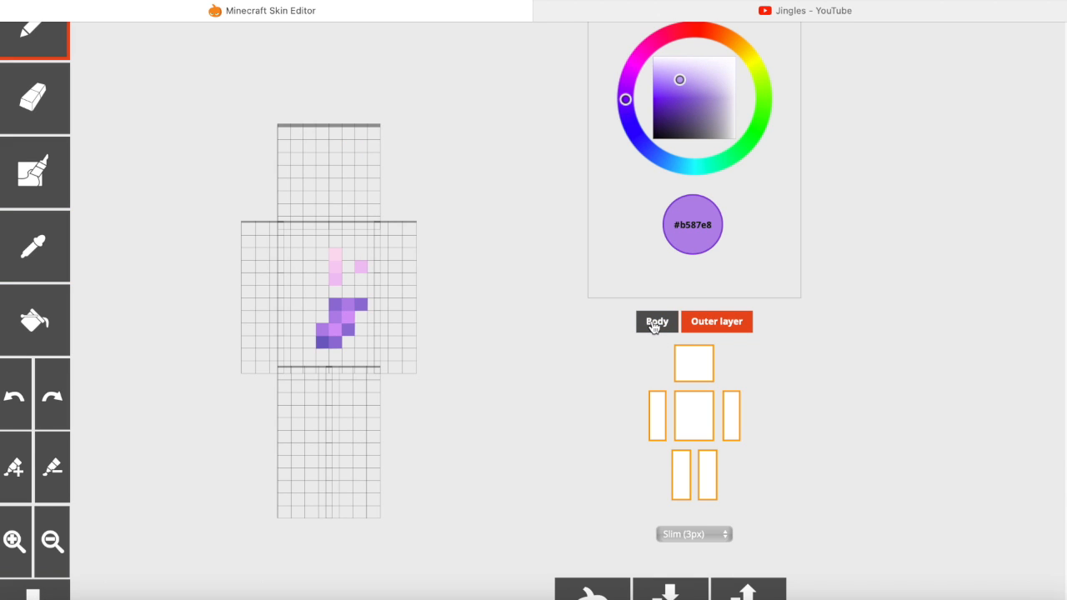
{"action": "left_click", "coordinate": [653, 327]}
Step: Paint two separate #7663c5 pixels on the outer layer atop the tail base, and check them without the body layer
{"action": "key", "text": "i"}
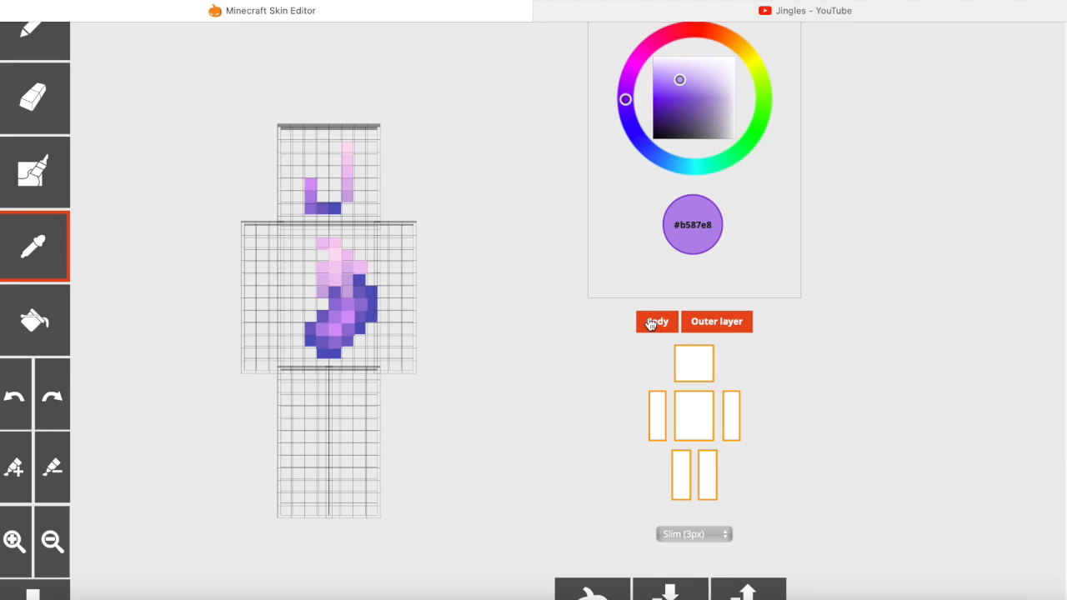
{"action": "left_click", "coordinate": [331, 297]}
{"action": "key", "text": "i"}
{"action": "left_click", "coordinate": [362, 293]}
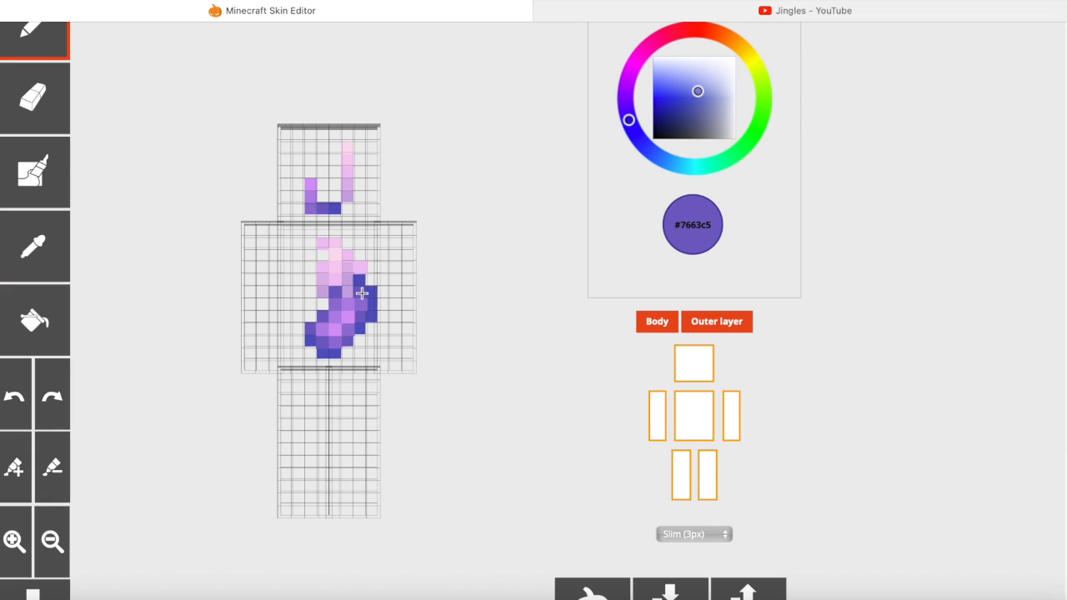
{"action": "left_click", "coordinate": [658, 327]}
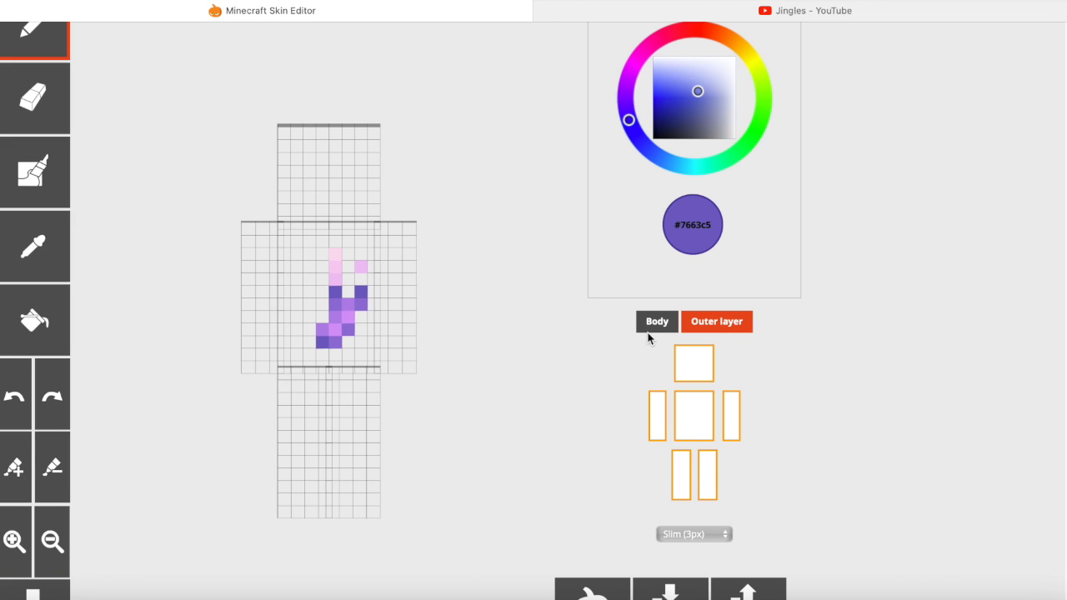
{"action": "left_click", "coordinate": [655, 326]}
{"action": "key", "text": "e"}
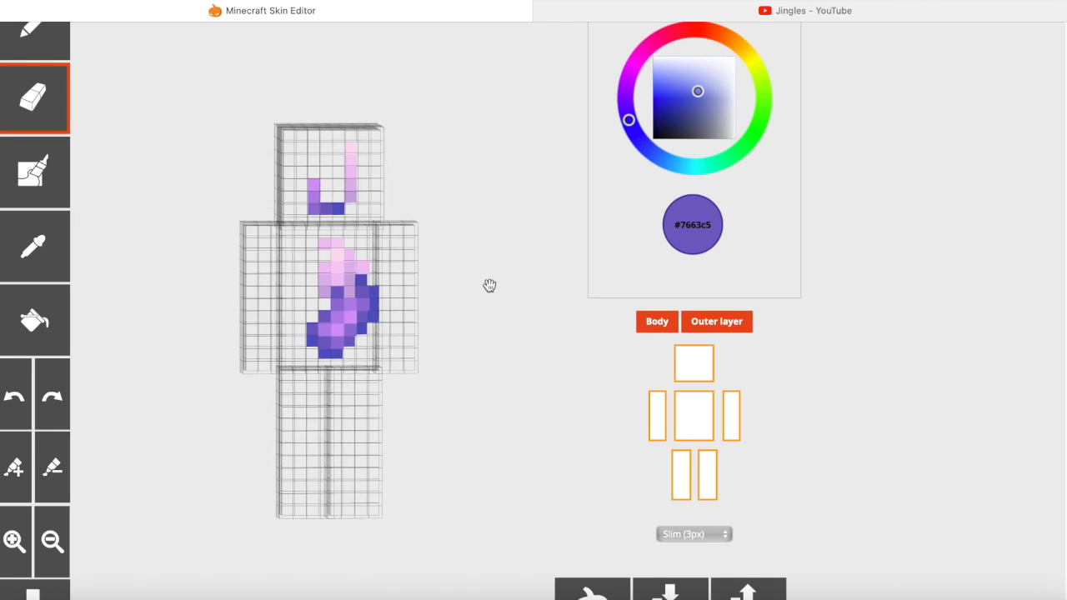